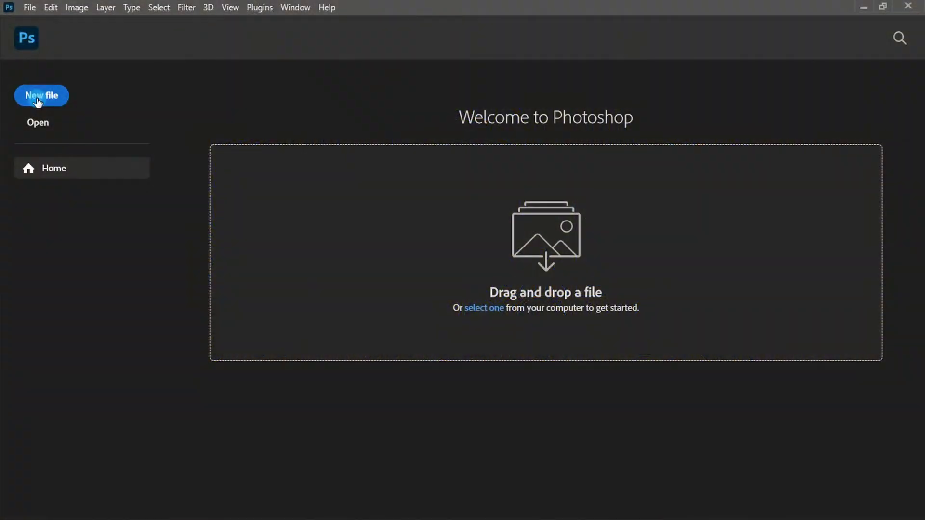
# - Start a new blank document from the Home screen
pyautogui.click(38, 99)
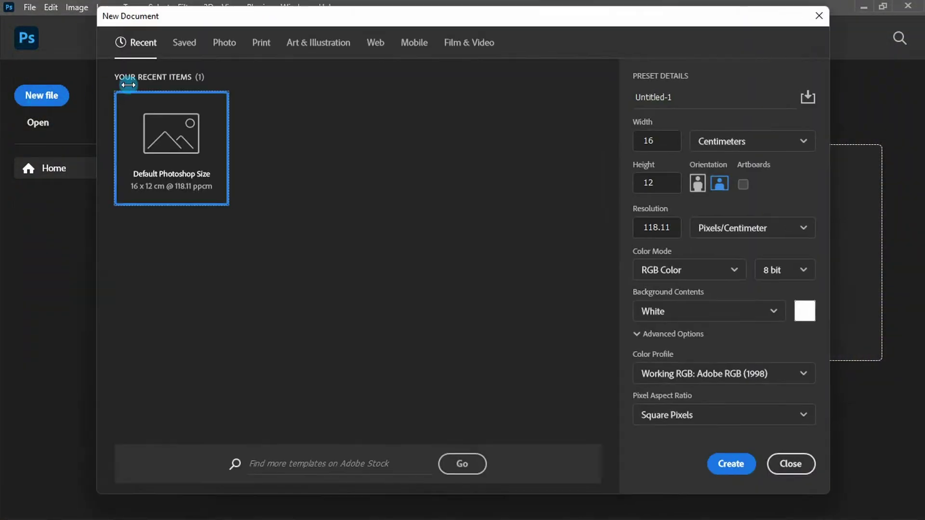
# - Choose the A4 print preset and name the document 'Gold Style Karaoke Flyer Design'
pyautogui.click(260, 45)
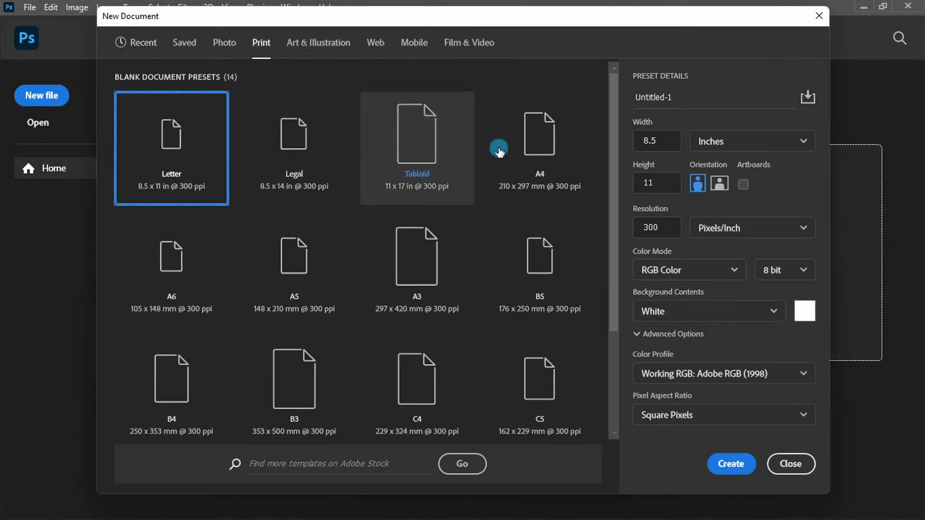
pyautogui.click(537, 152)
pyautogui.moveTo(670, 100); pyautogui.dragTo(648, 99)
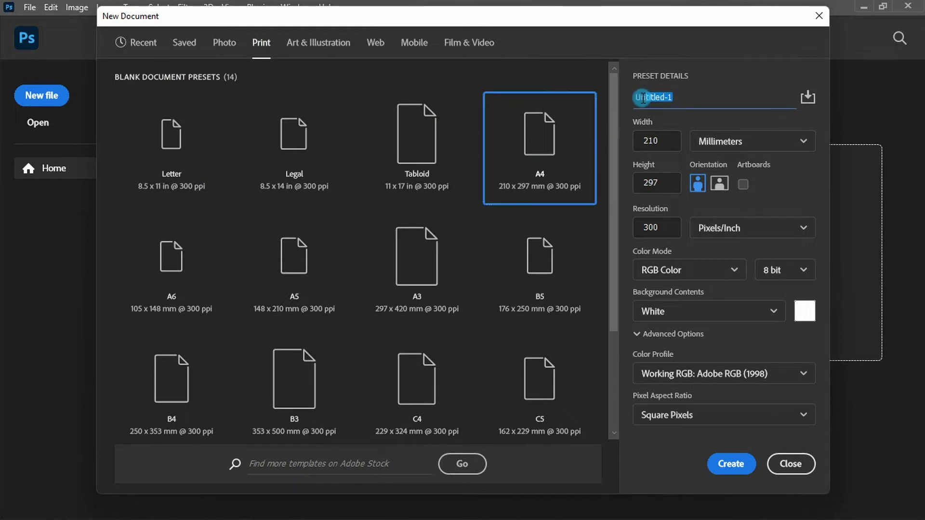
pyautogui.write('Gold Style Karaoke Flyer Design')
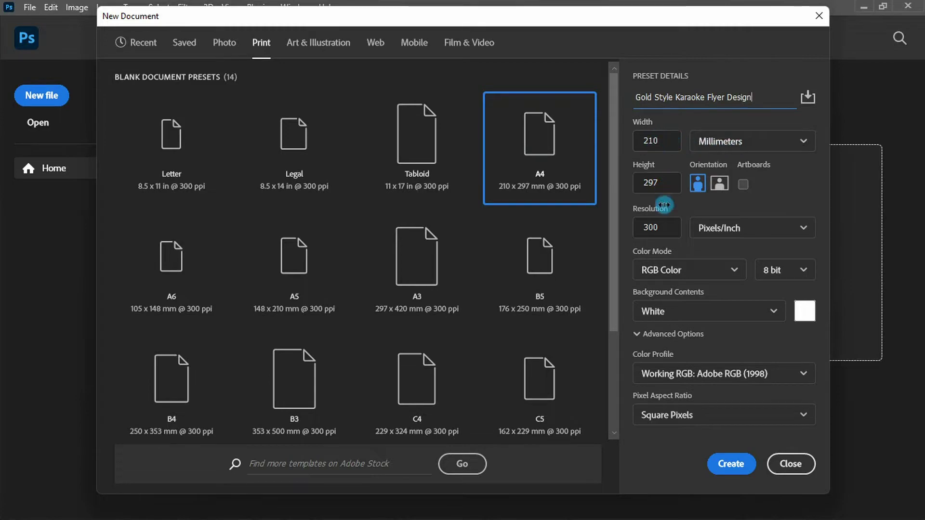
# - Create the A4 document and add a Gradient fill layer
pyautogui.click(736, 465)
pyautogui.click(849, 510)
pyautogui.click(853, 287)
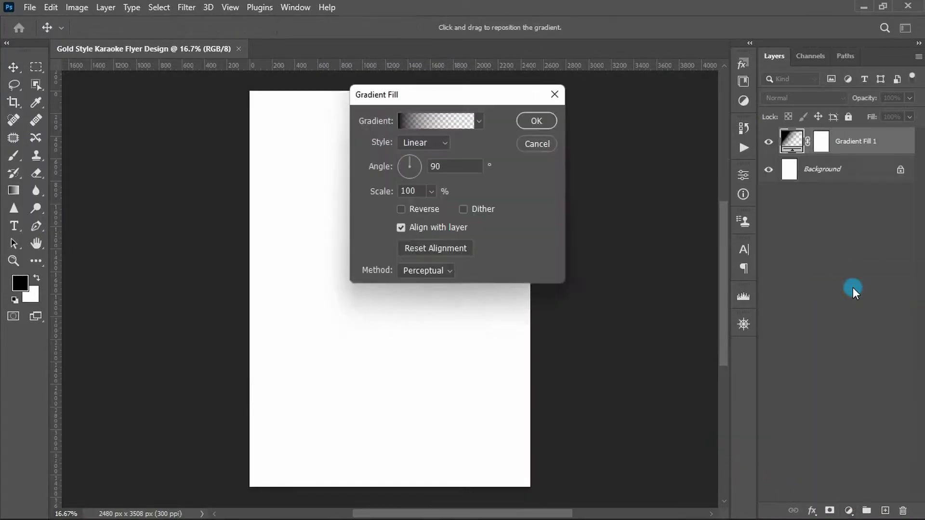
# - Set the gradient's left stop to a97002 and middle stop to ffc800
pyautogui.click(462, 121)
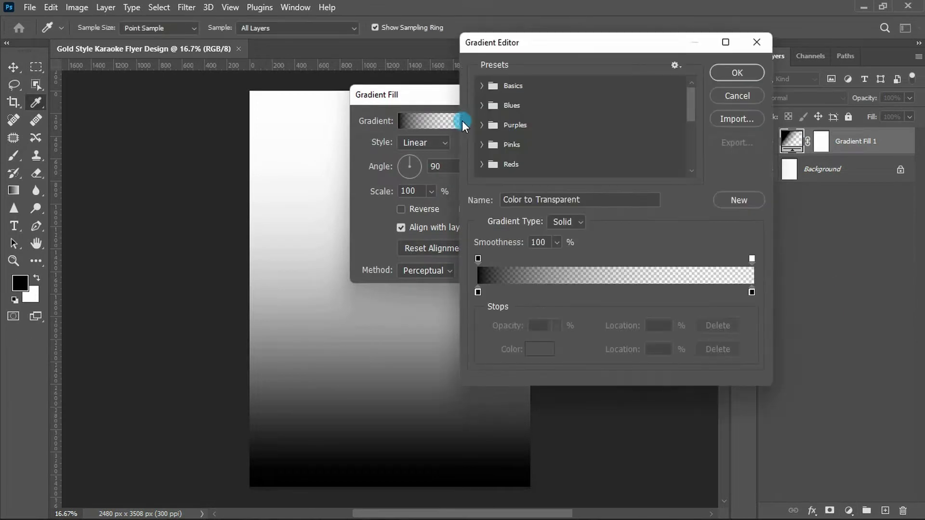
pyautogui.click(476, 293)
pyautogui.doubleClick(475, 293)
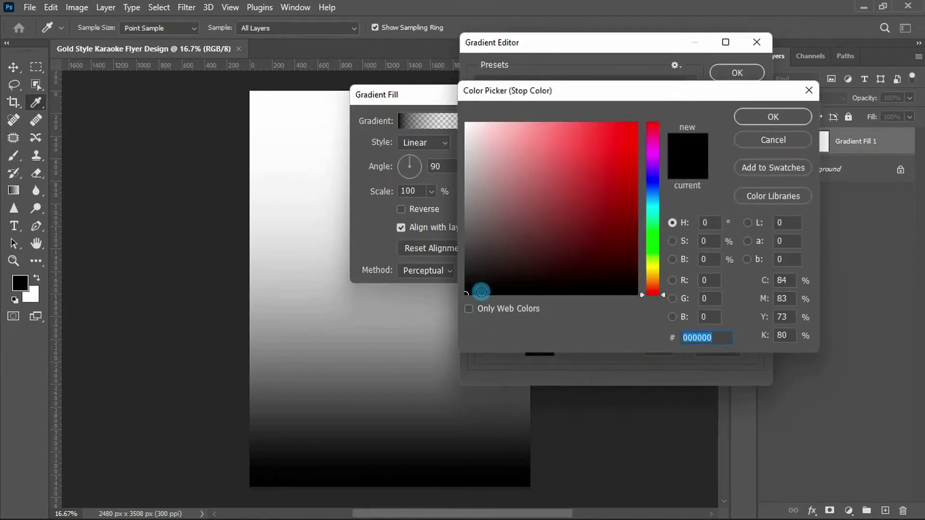
pyautogui.write('a97002')
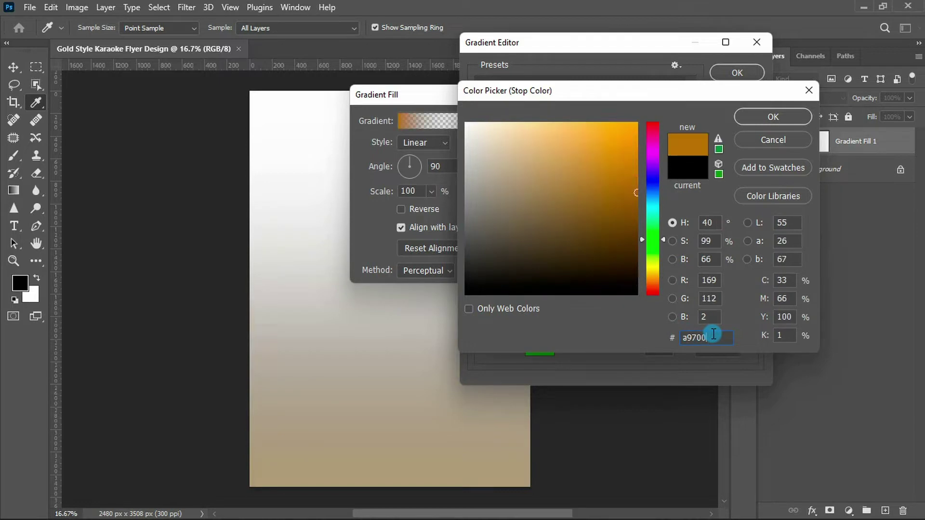
pyautogui.click(761, 118)
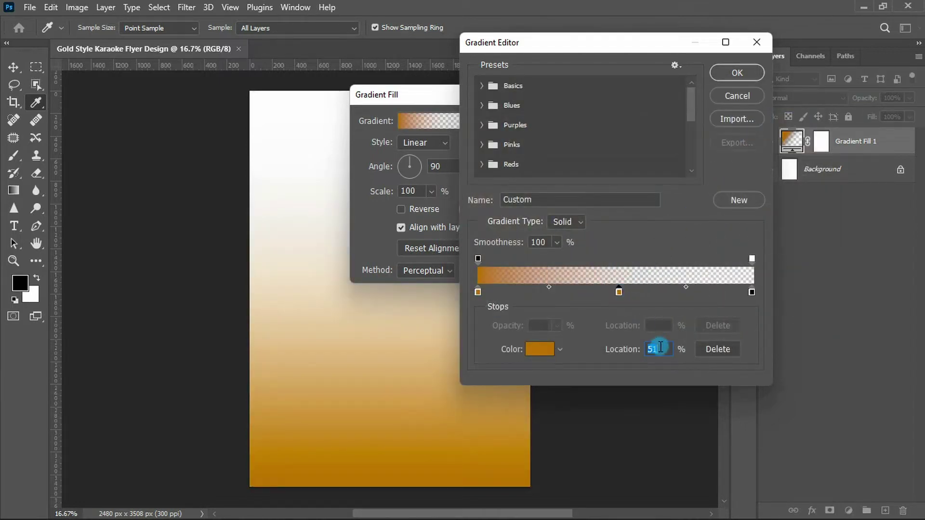
pyautogui.doubleClick(614, 291)
pyautogui.write('ffc800')
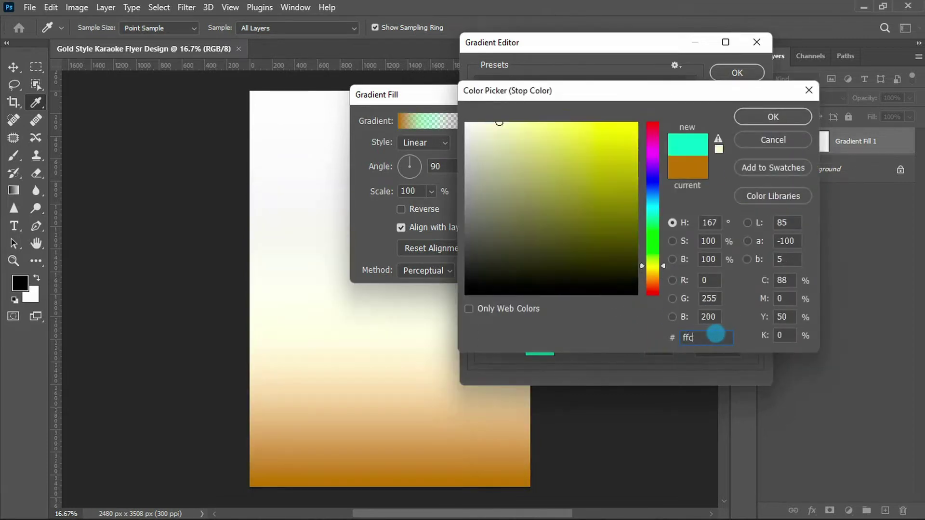
pyautogui.click(754, 120)
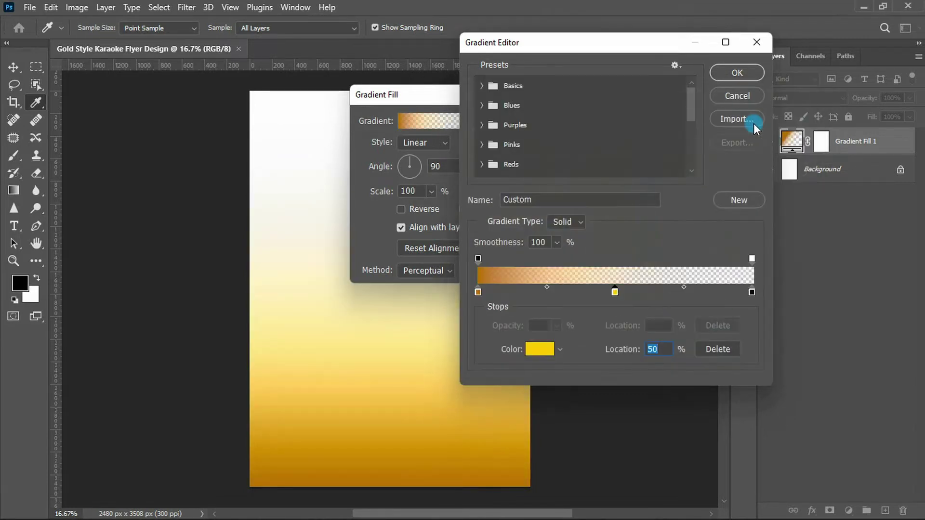
# - Make the right stop 100% opaque a97002, then apply the gradient at 0° angle
pyautogui.click(752, 259)
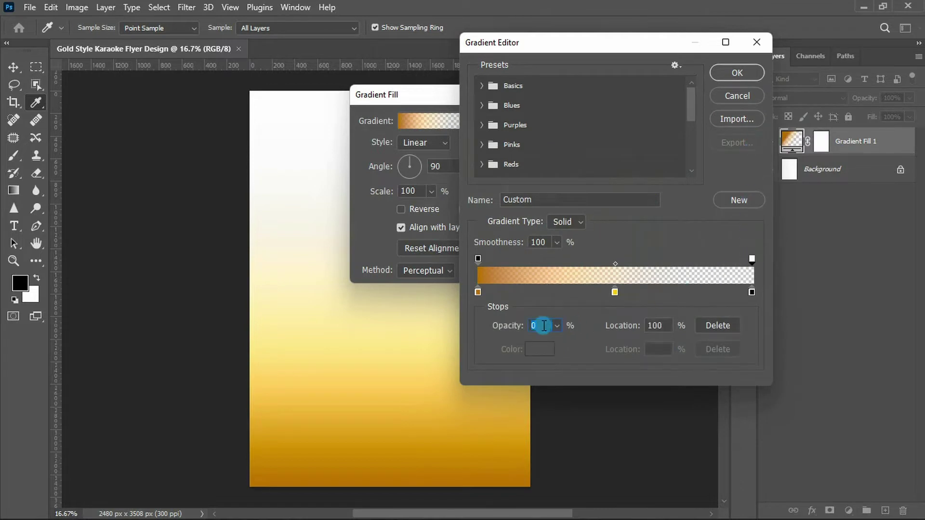
pyautogui.write('100')
pyautogui.doubleClick(747, 292)
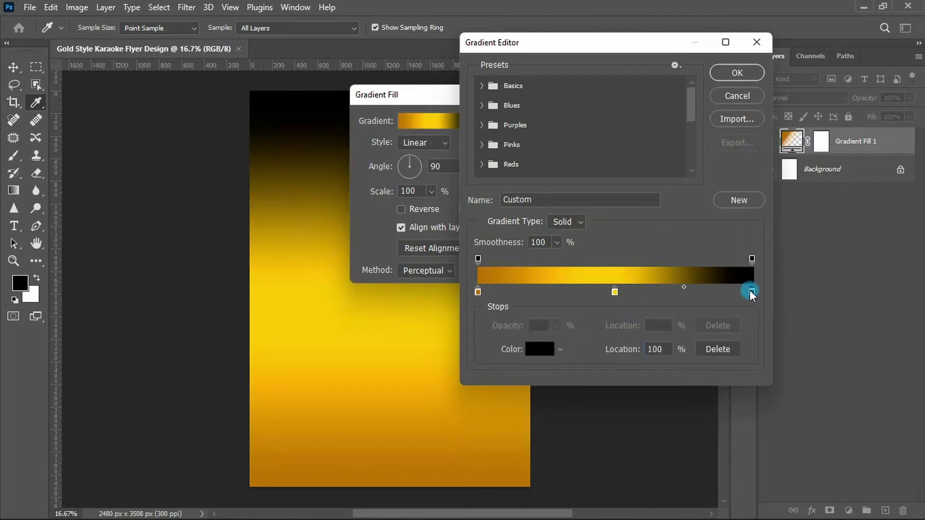
pyautogui.write('a97002')
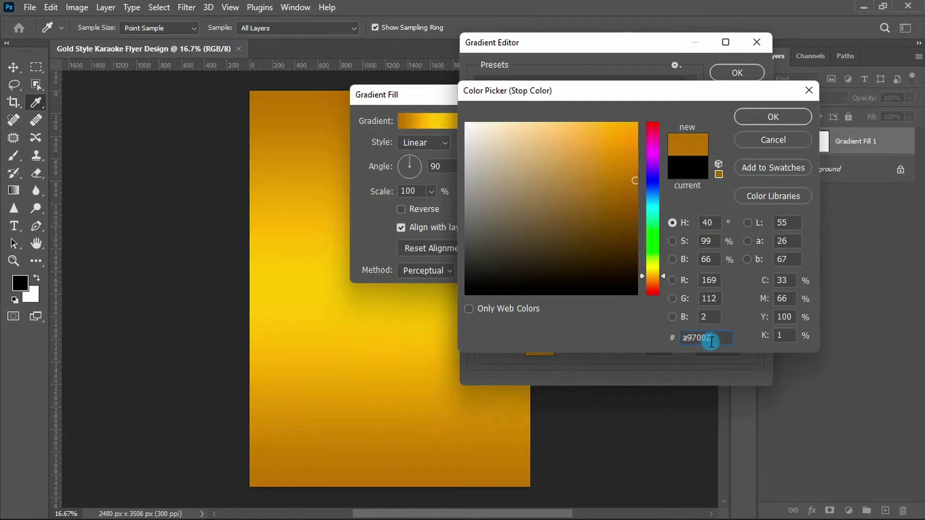
pyautogui.click(751, 119)
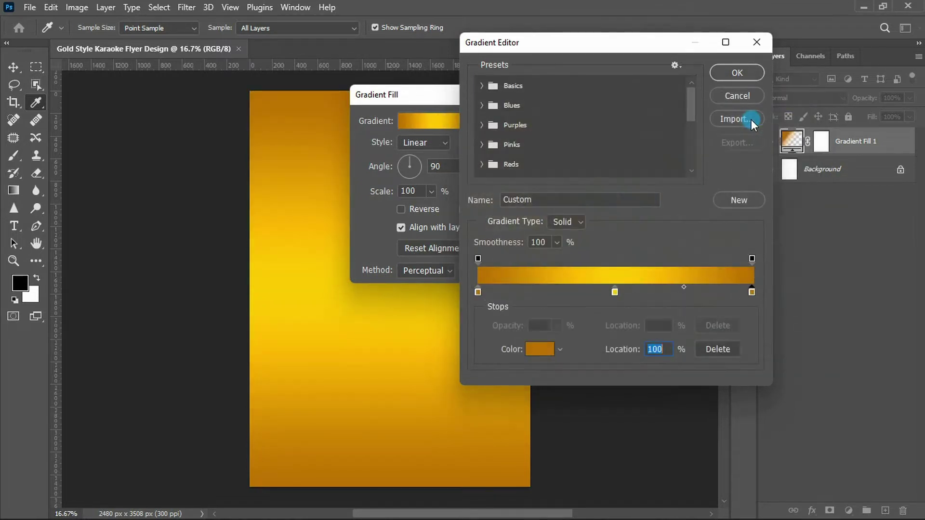
pyautogui.click(740, 72)
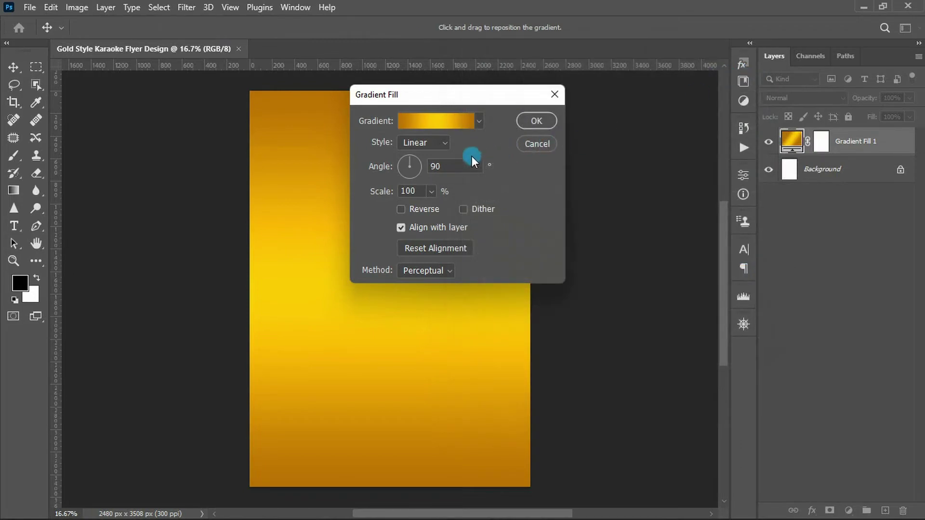
pyautogui.write('0')
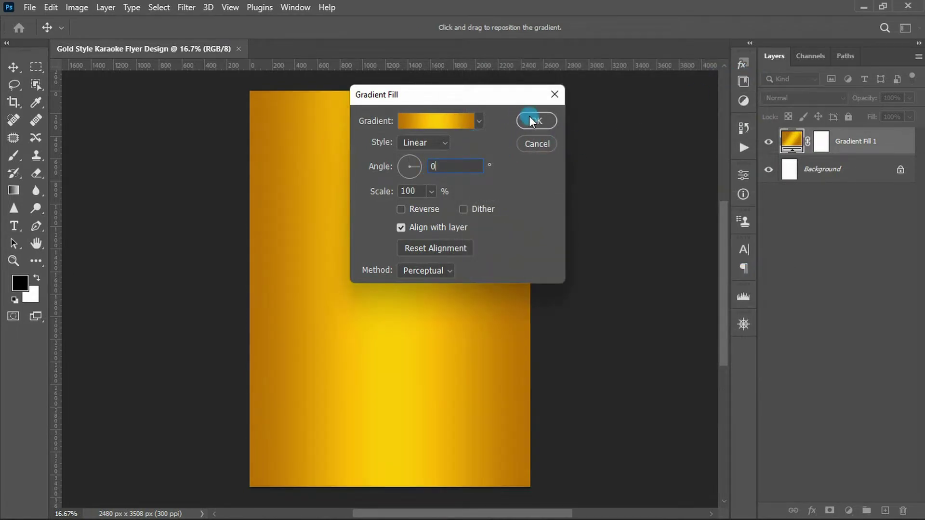
pyautogui.click(533, 120)
pyautogui.click(848, 510)
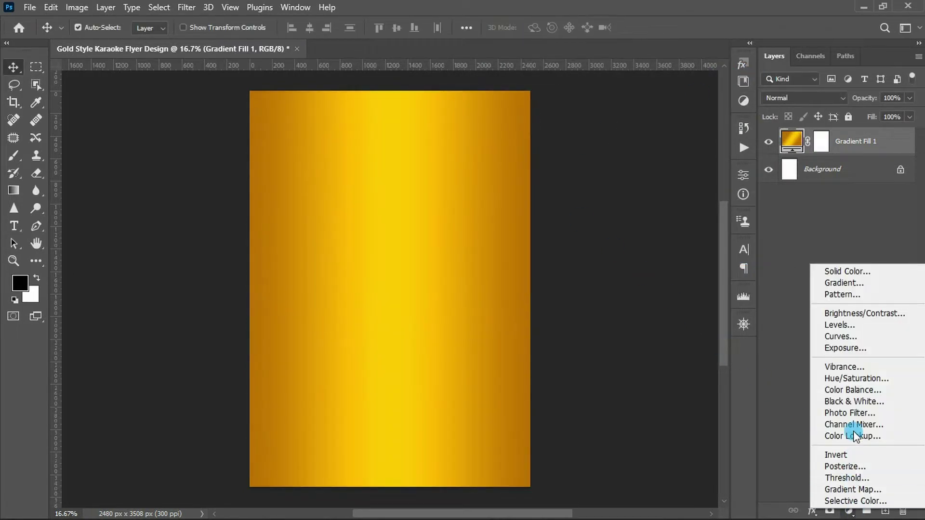
# - Add a second gradient fill with left stop 381a00 and middle stop ffc800
pyautogui.click(845, 282)
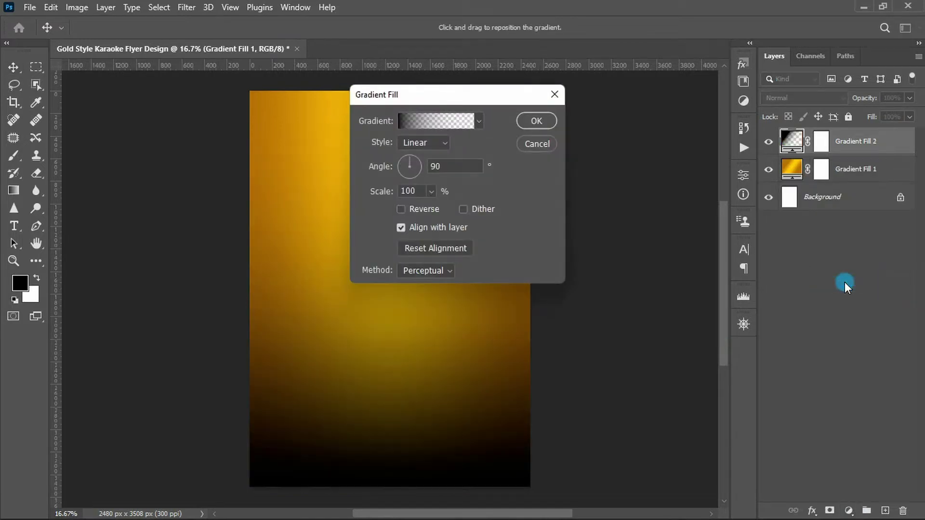
pyautogui.click(461, 120)
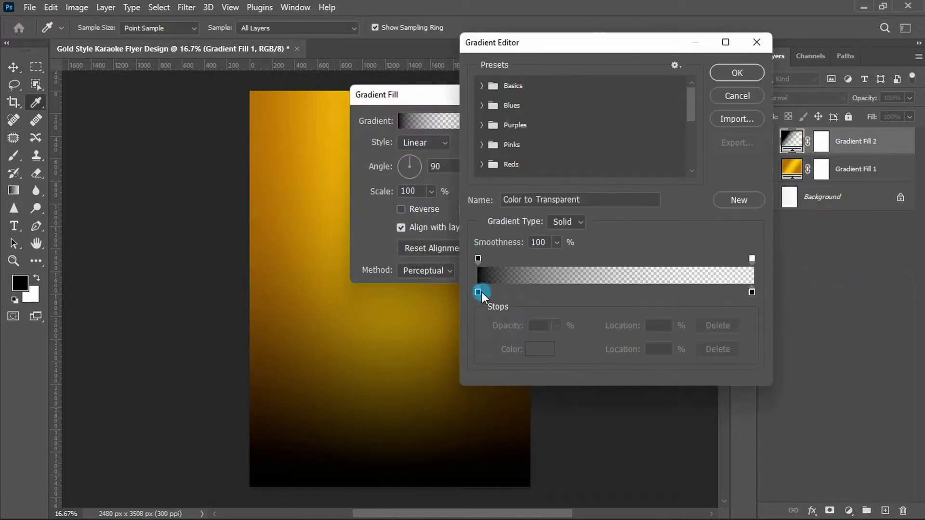
pyautogui.doubleClick(478, 291)
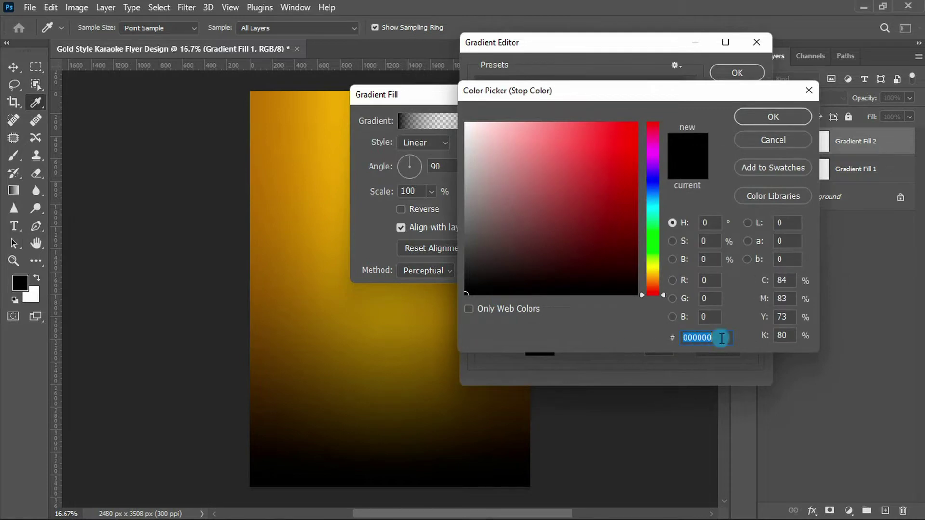
pyautogui.write('381a00')
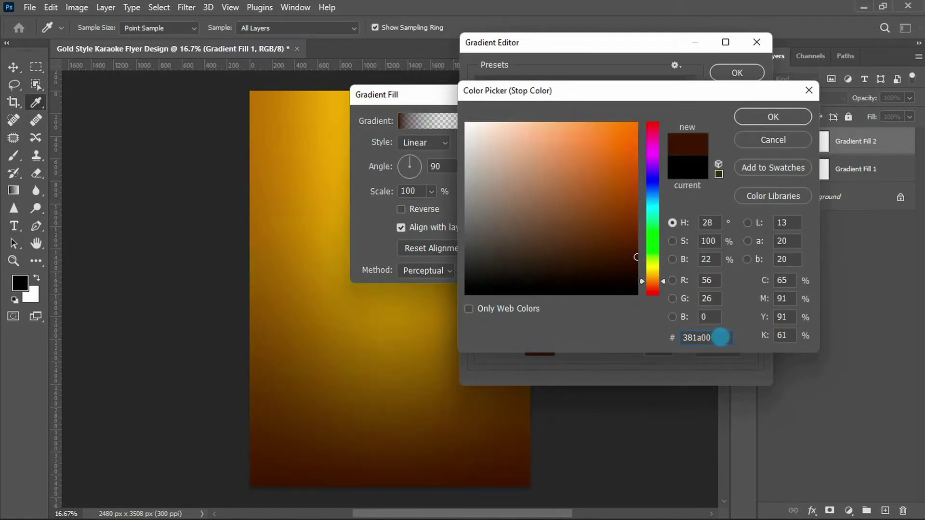
pyautogui.click(756, 120)
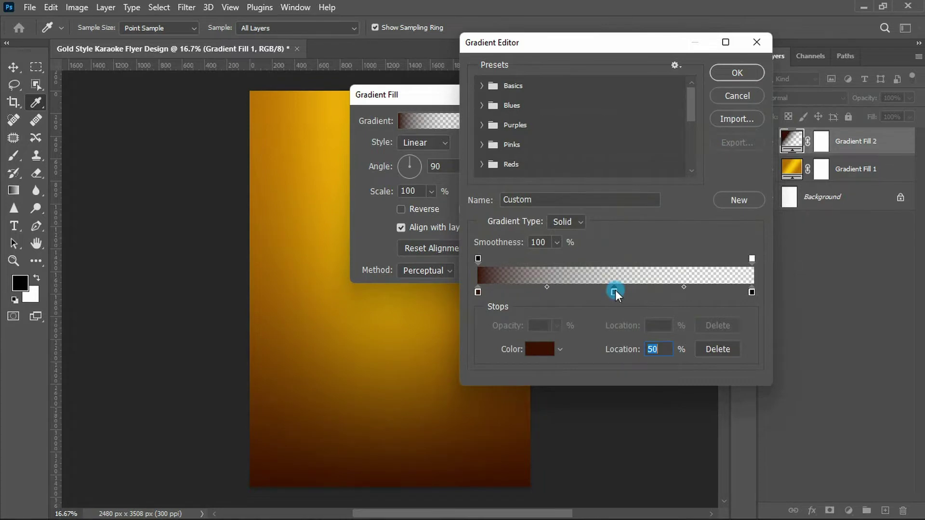
pyautogui.doubleClick(615, 291)
pyautogui.write('ffc800')
pyautogui.click(765, 120)
# - Make the right end 100% opaque, replace it with a dark brown stop at 80% location
pyautogui.click(750, 259)
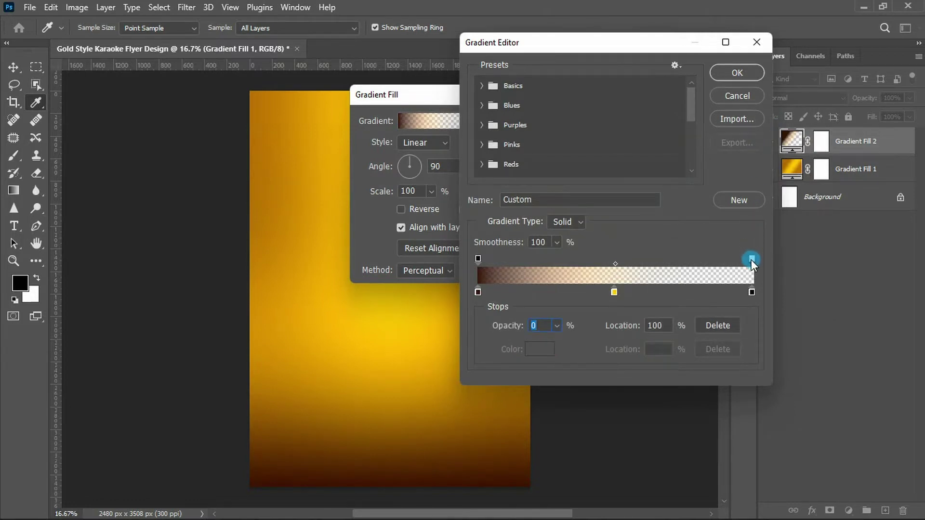
pyautogui.write('100')
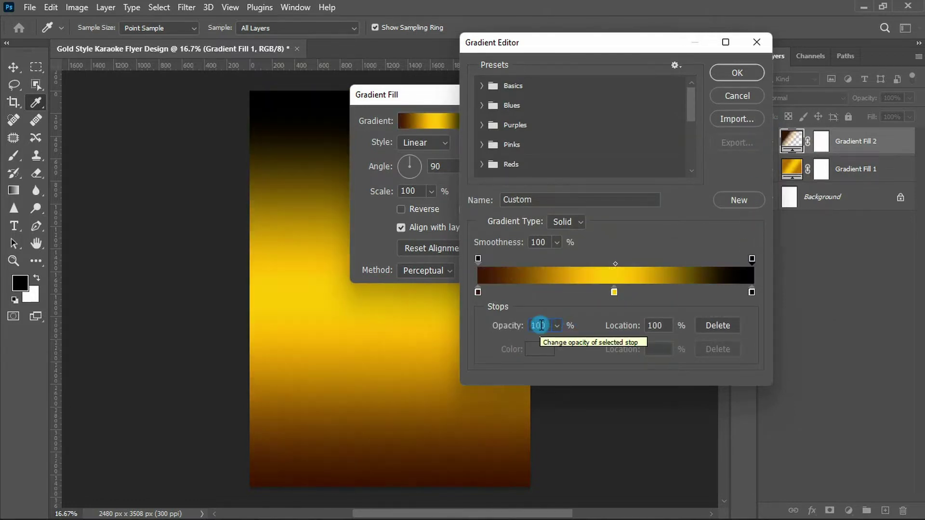
pyautogui.moveTo(752, 292); pyautogui.dragTo(756, 313)
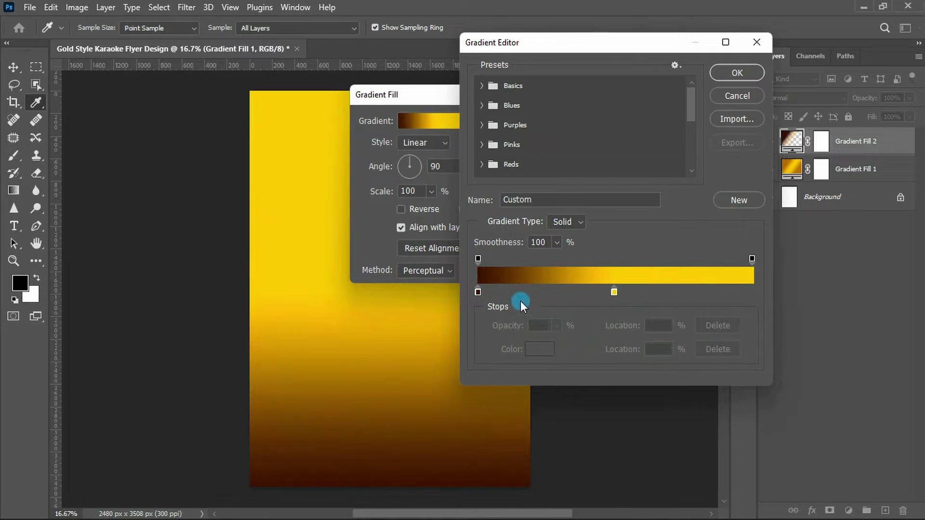
pyautogui.click(478, 293)
pyautogui.keyDown('alt'); pyautogui.moveTo(476, 292); pyautogui.dragTo(718, 290); pyautogui.keyUp('alt')
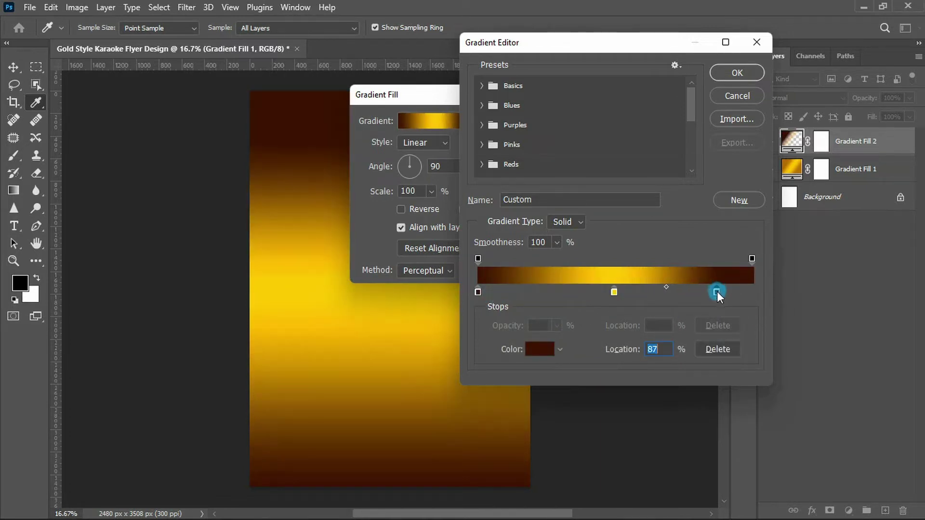
pyautogui.write('75')
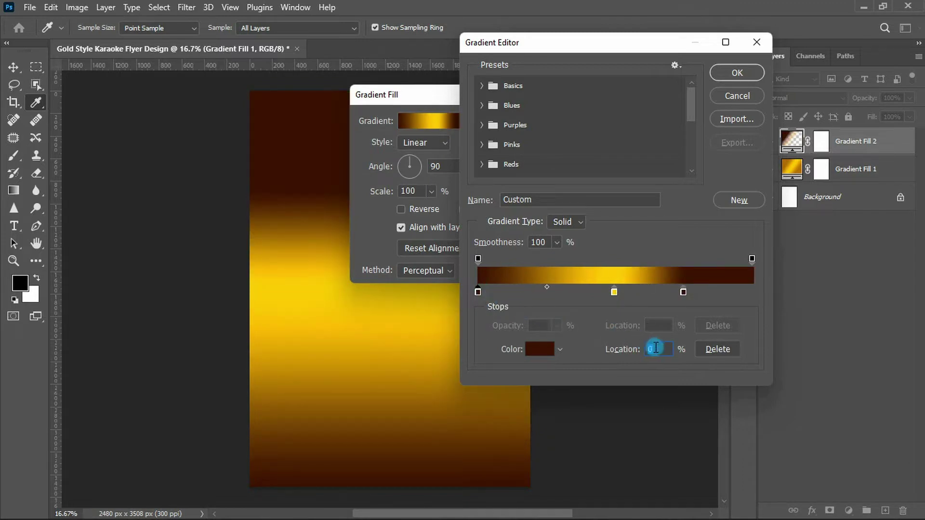
pyautogui.write('25')
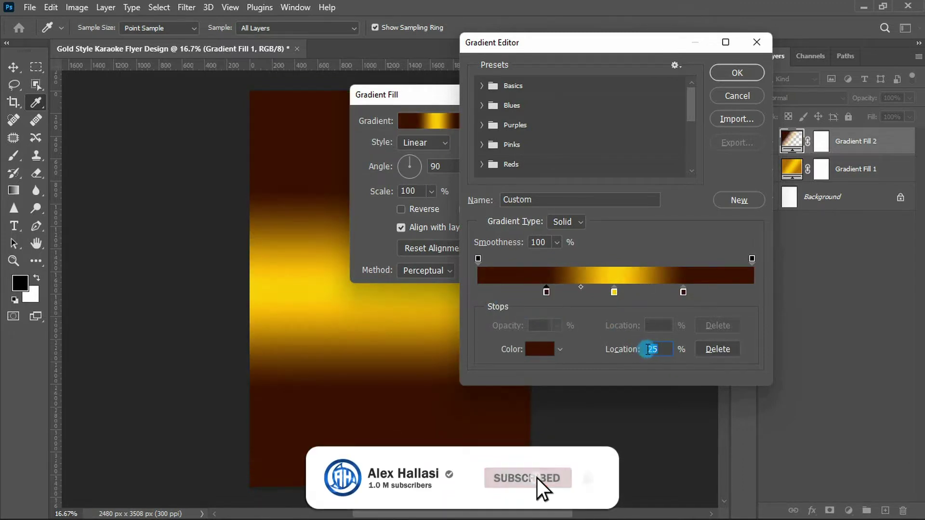
pyautogui.click(682, 292)
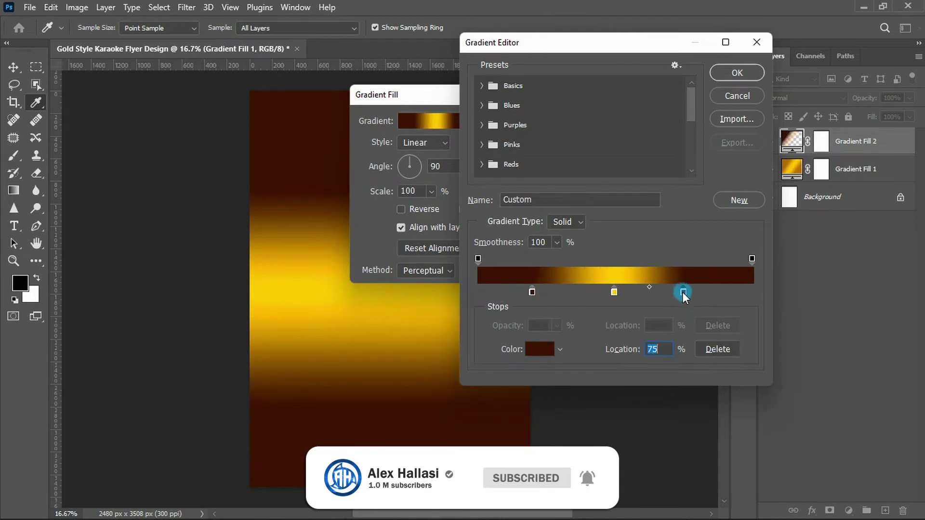
pyautogui.write('80')
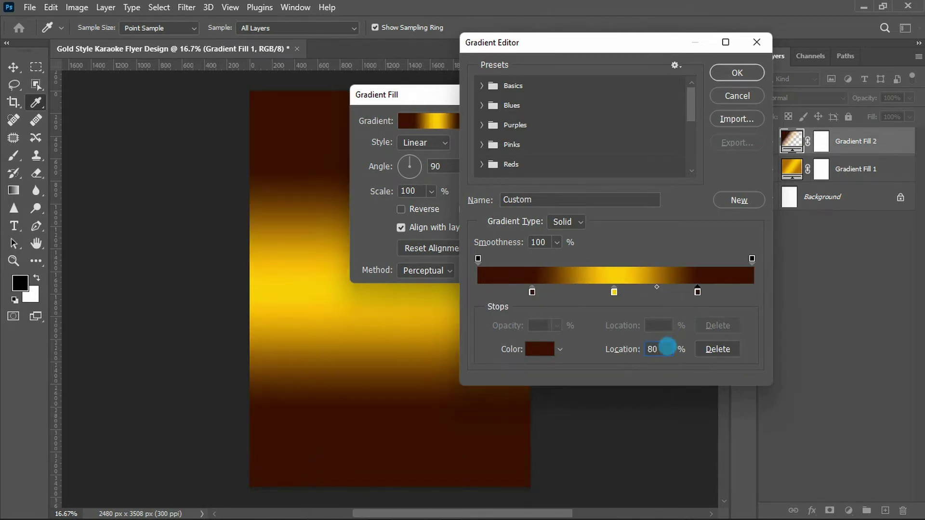
pyautogui.click(732, 75)
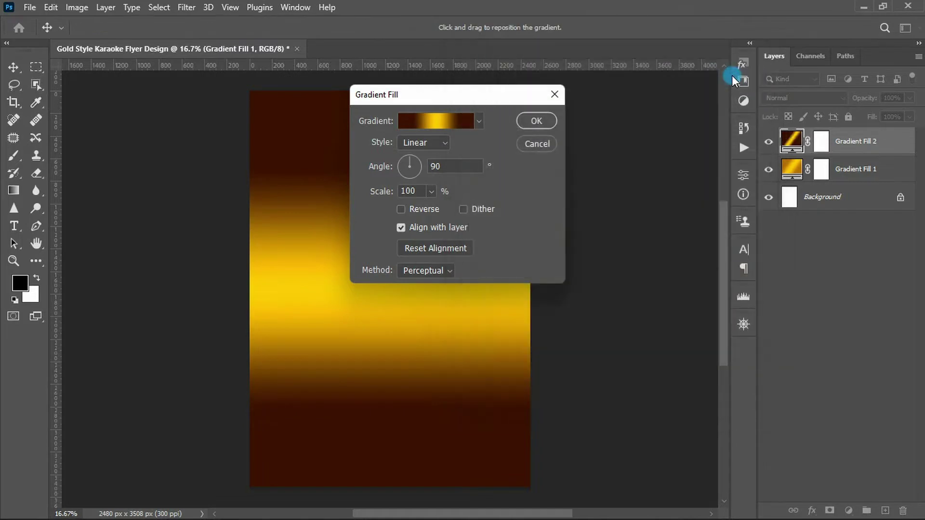
# - Apply the gradient fill and start a Wave filter, converting the layer to a smart object
pyautogui.click(536, 122)
pyautogui.click(187, 8)
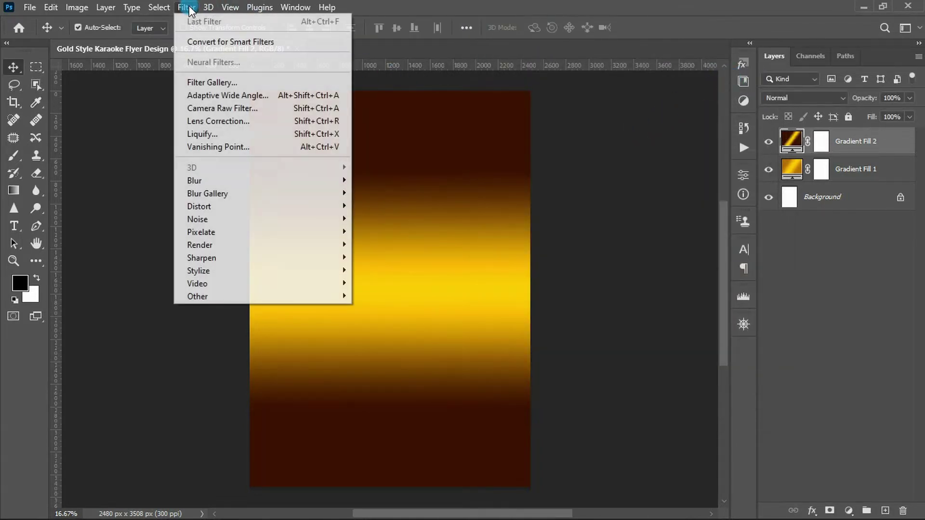
pyautogui.moveTo(198, 206)
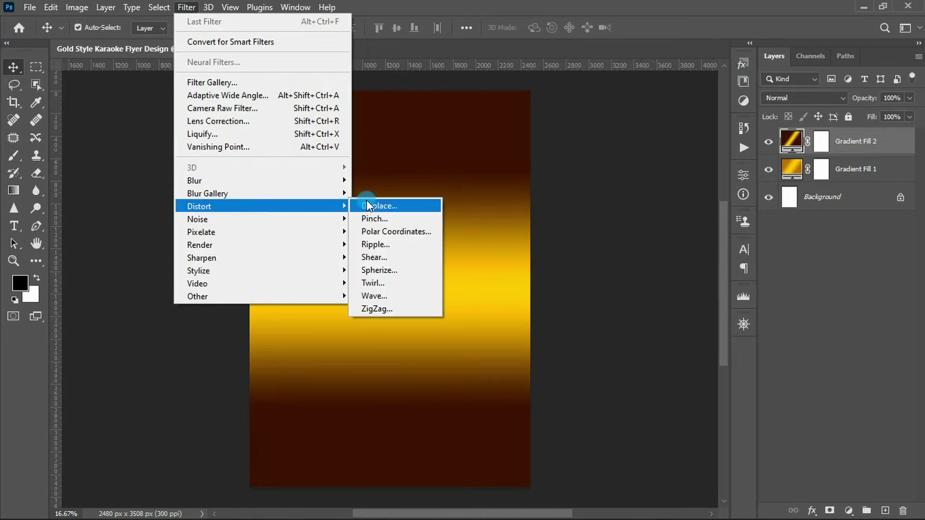
pyautogui.click(380, 296)
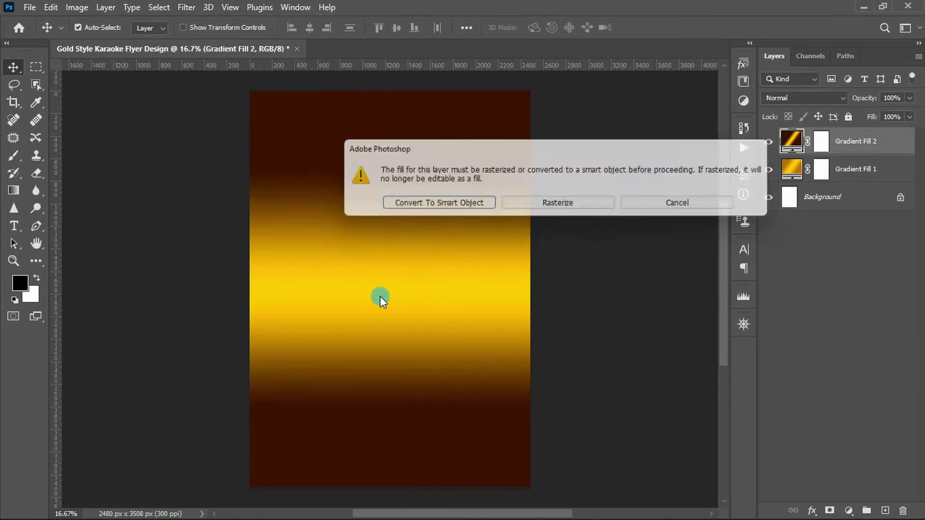
pyautogui.click(423, 203)
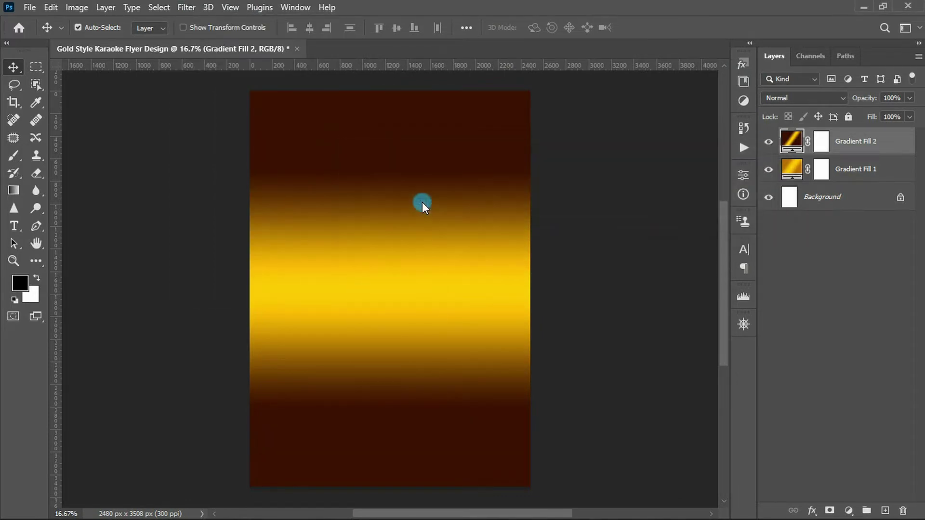
# - Set the Wave to Square, 24 generators, wavelength 43–152, amplitude 39–71, and apply
pyautogui.click(508, 156)
pyautogui.click(415, 114)
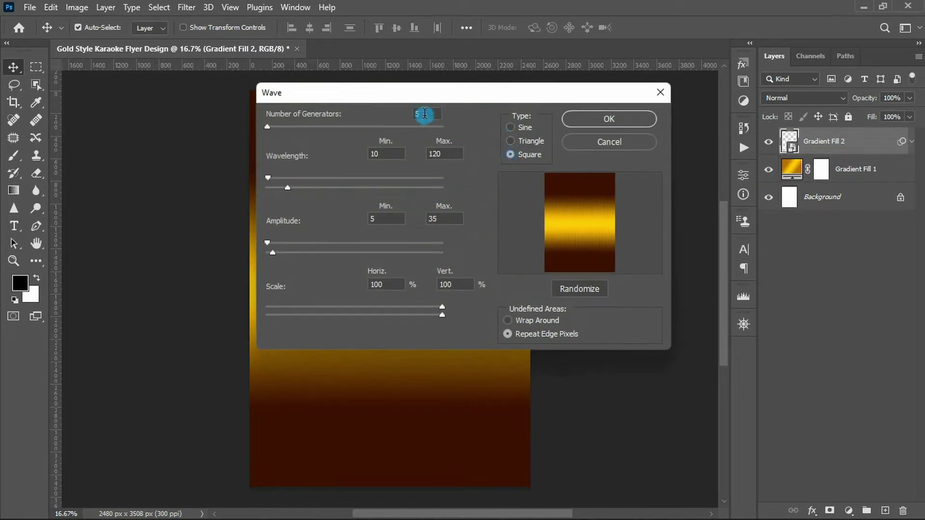
pyautogui.write('24')
pyautogui.click(385, 155)
pyautogui.write('43')
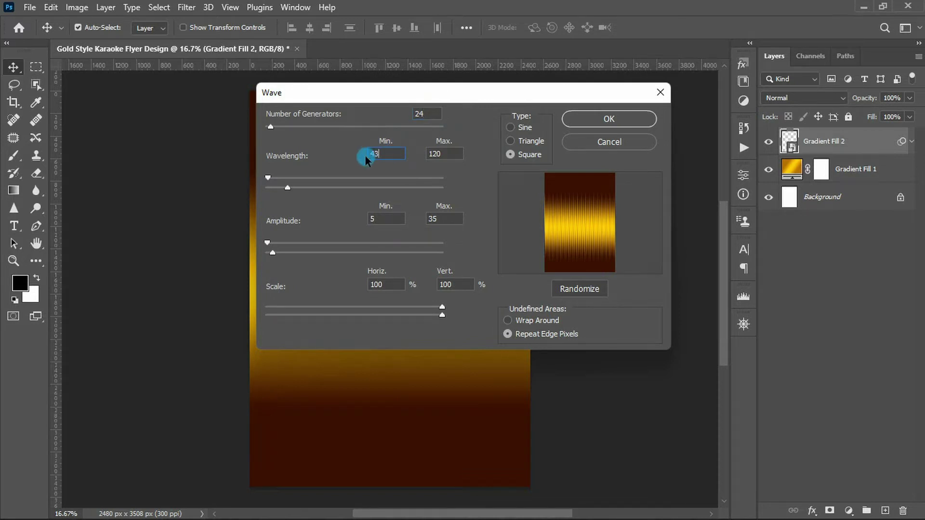
pyautogui.click(424, 154)
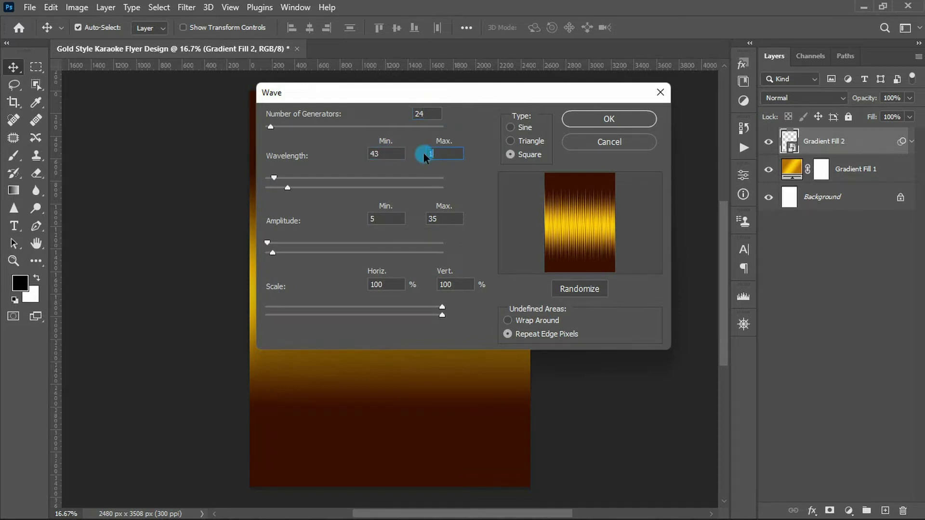
pyautogui.write('52')
pyautogui.click(383, 214)
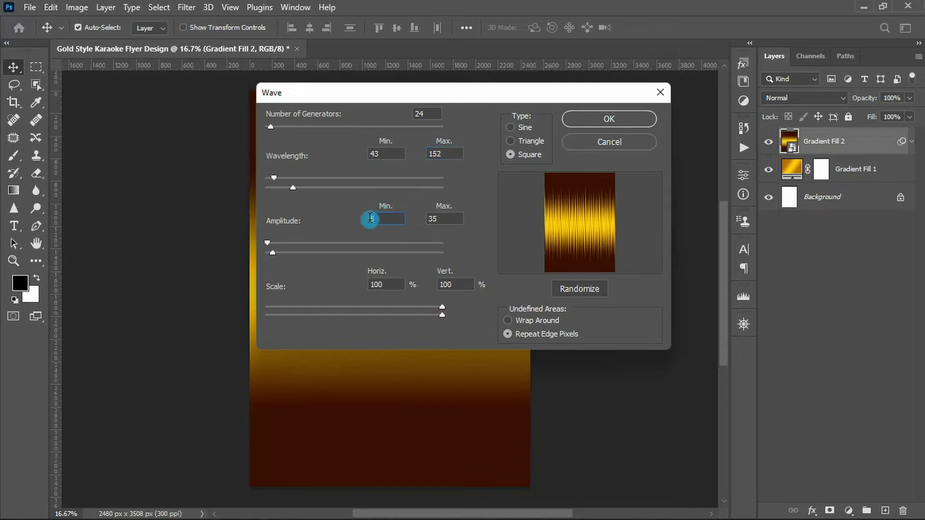
pyautogui.write('39')
pyautogui.click(431, 217)
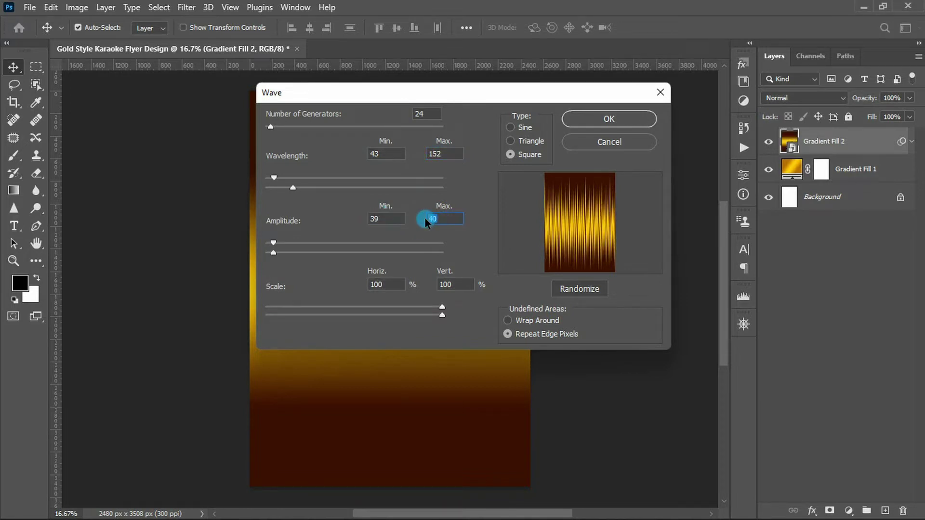
pyautogui.write('71')
pyautogui.click(384, 284)
pyautogui.click(441, 286)
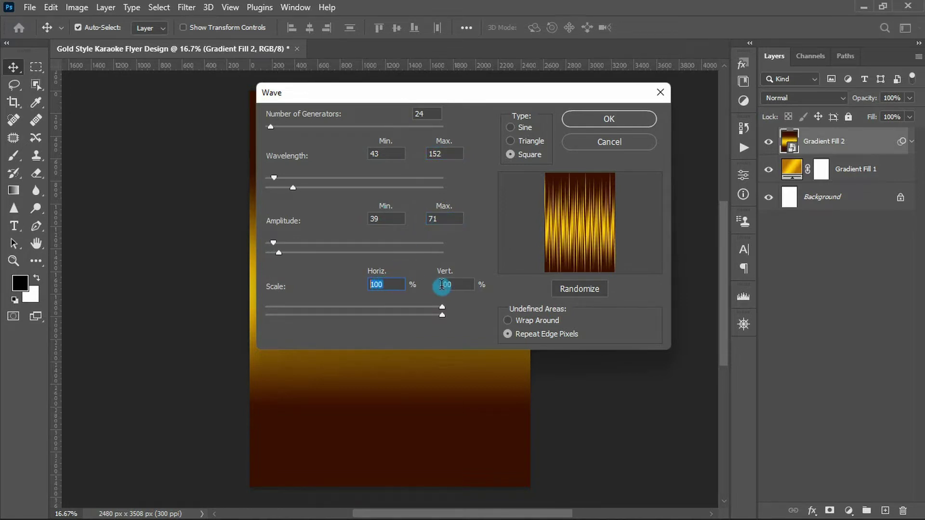
pyautogui.click(606, 120)
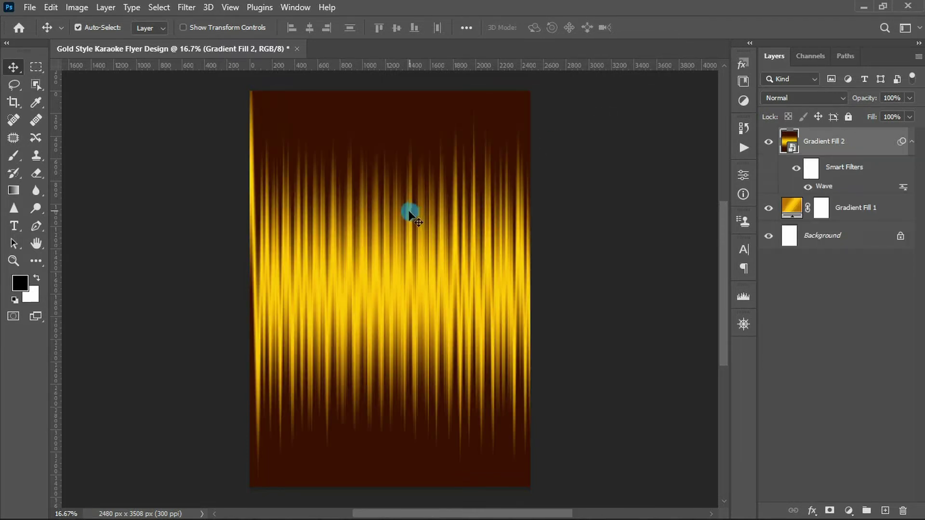
# - Begin a free transform on the streaked layer, accepting the smart filter warning
pyautogui.scroll(-1, 405, 288)
pyautogui.hotkey('ctrl', 't')
pyautogui.click(458, 218)
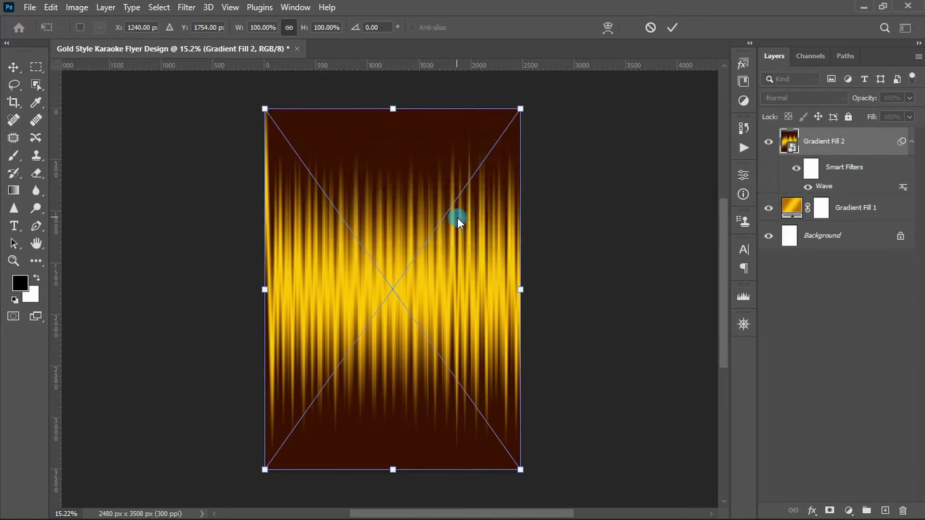
# - Warp the gold streak layer into an Arc with a bend of about 15
pyautogui.click(596, 30)
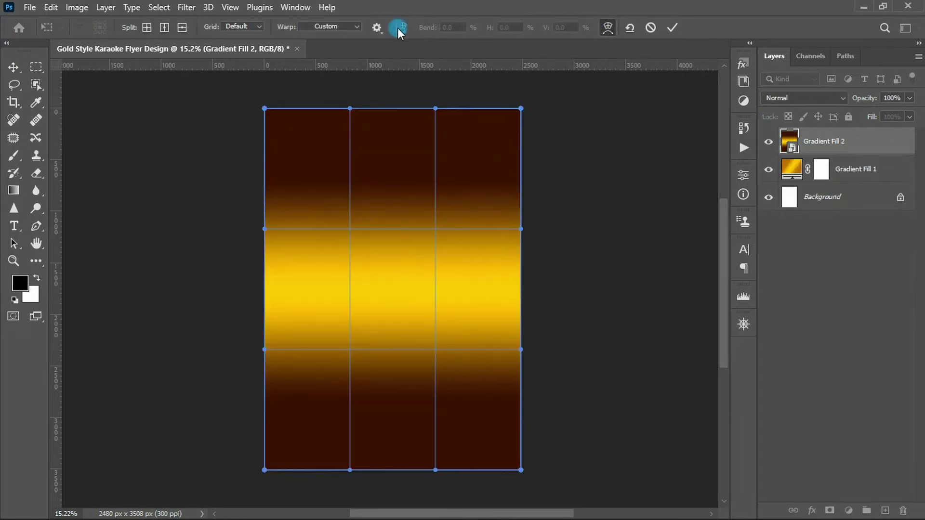
pyautogui.click(351, 26)
pyautogui.click(326, 59)
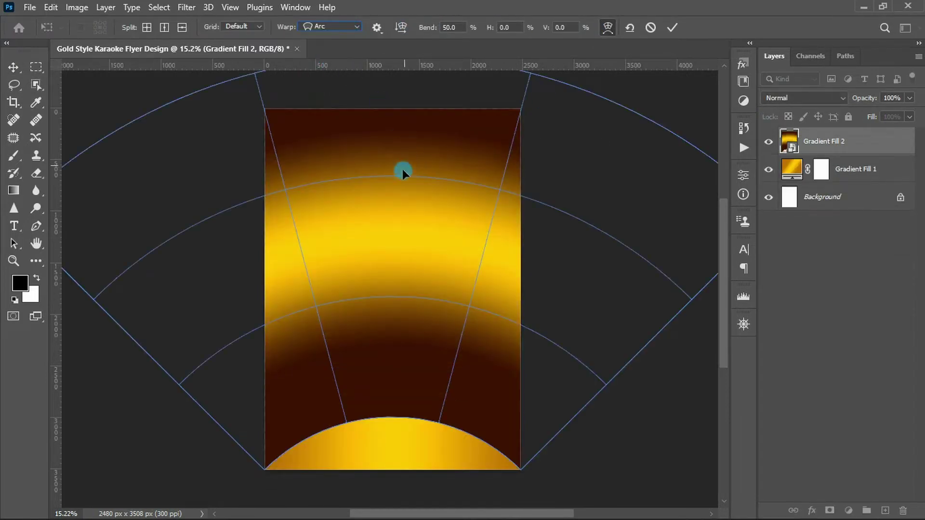
pyautogui.moveTo(723, 316); pyautogui.dragTo(722, 305)
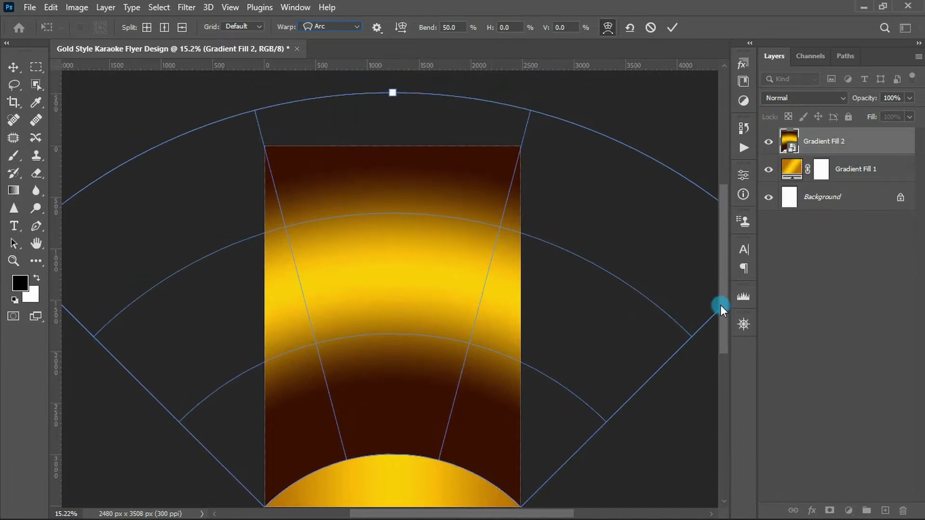
pyautogui.moveTo(395, 95); pyautogui.dragTo(384, 137)
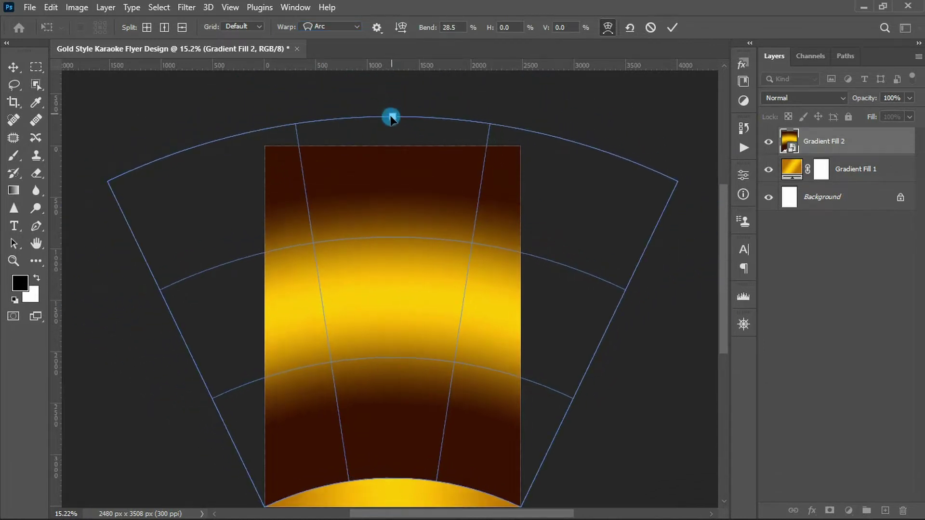
pyautogui.moveTo(384, 137); pyautogui.dragTo(386, 131)
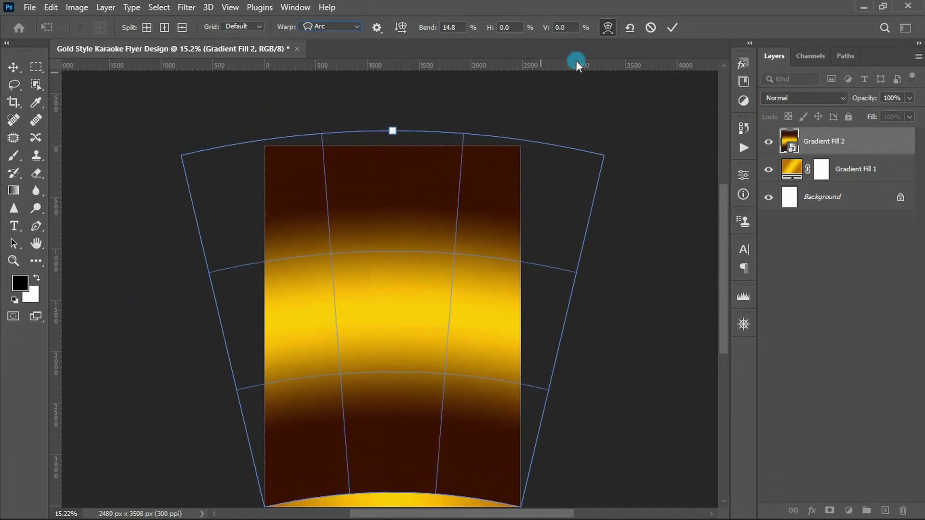
# - Commit the arc warp and scale the treble clef image to about 150%
pyautogui.click(671, 29)
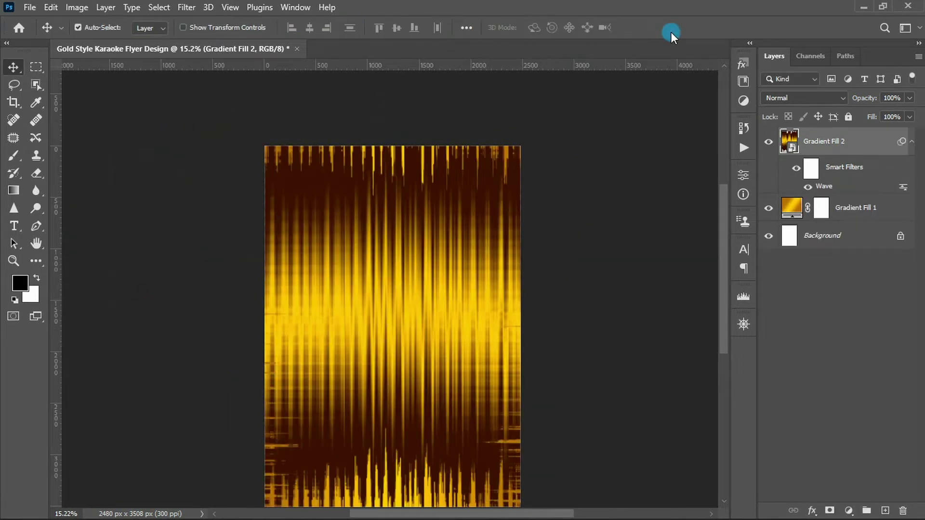
pyautogui.hotkey('ctrl', '+')
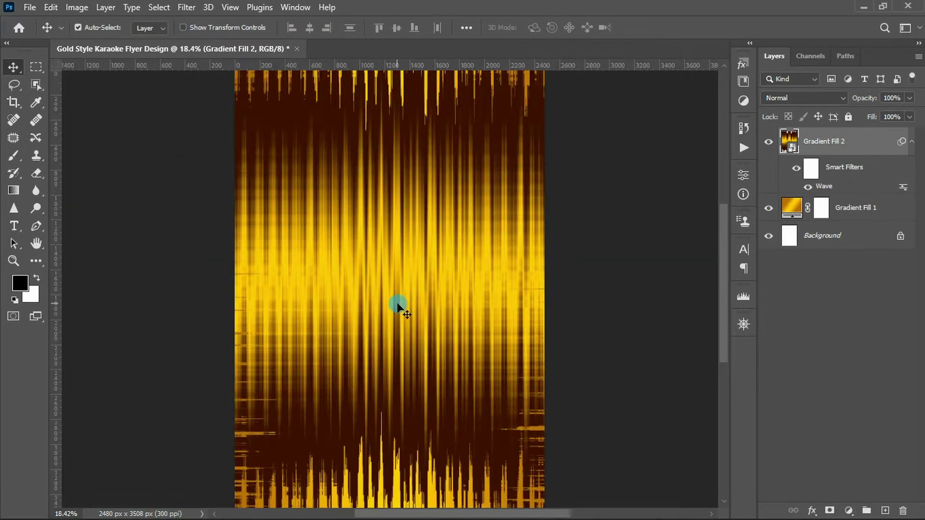
pyautogui.moveTo(484, 187); pyautogui.dragTo(558, 159)
# - Enlarge the treble clef to about 183% so it fills most of the flyer, and commit
pyautogui.hotkey('ctrl', '-')
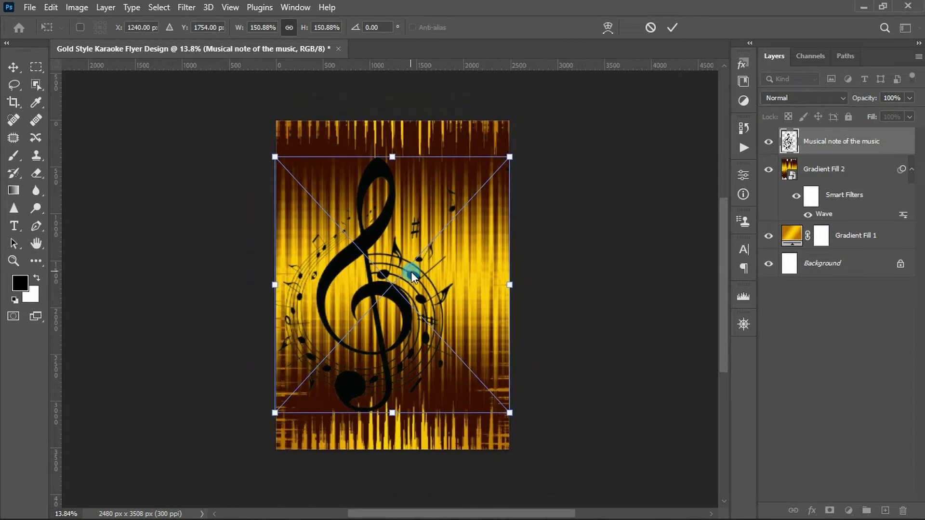
pyautogui.scroll(1, 407, 279)
pyautogui.hscroll(3, 406, 268)
pyautogui.moveTo(401, 426); pyautogui.dragTo(446, 464)
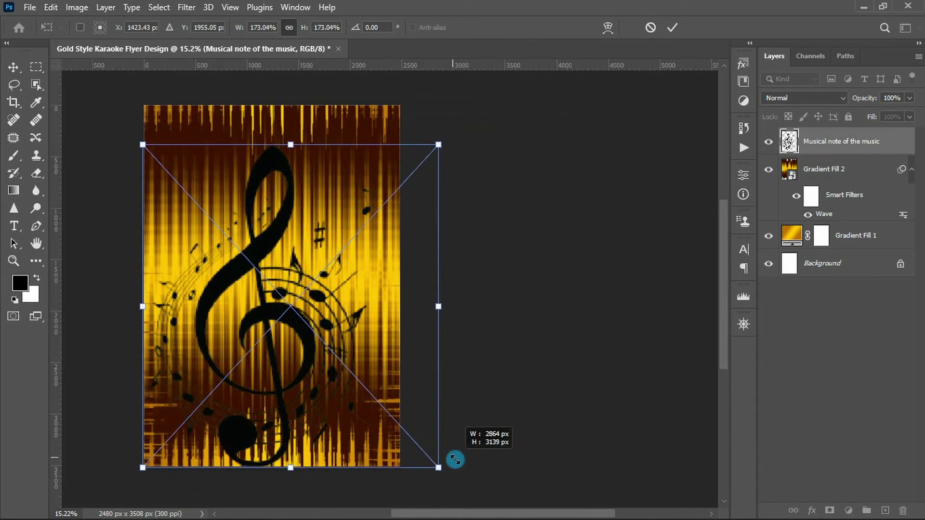
pyautogui.moveTo(438, 145); pyautogui.dragTo(465, 130)
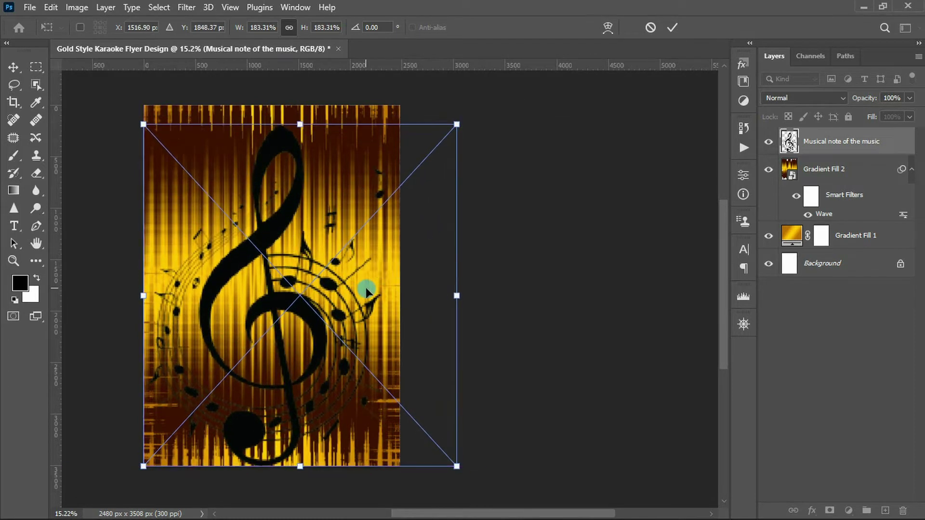
pyautogui.click(669, 28)
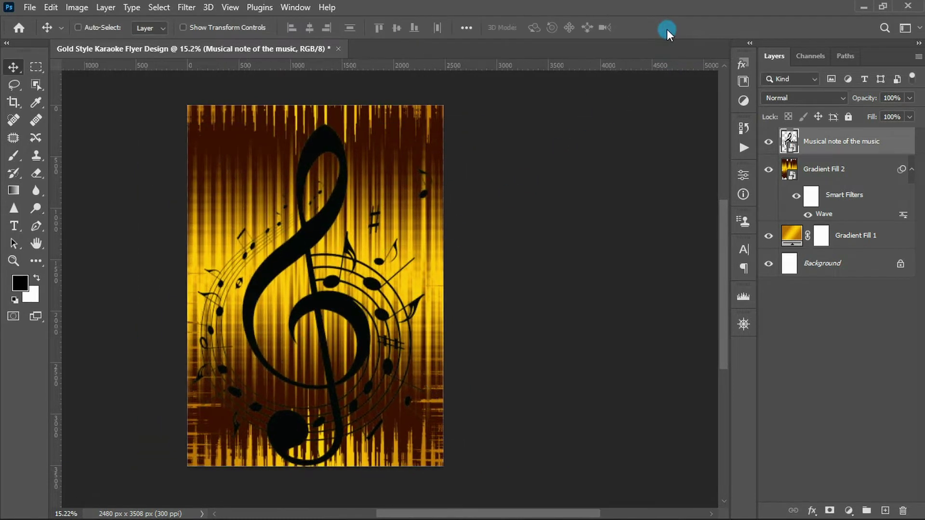
# - Give the treble clef a yellow-gold ffc800 Color Overlay
pyautogui.click(812, 510)
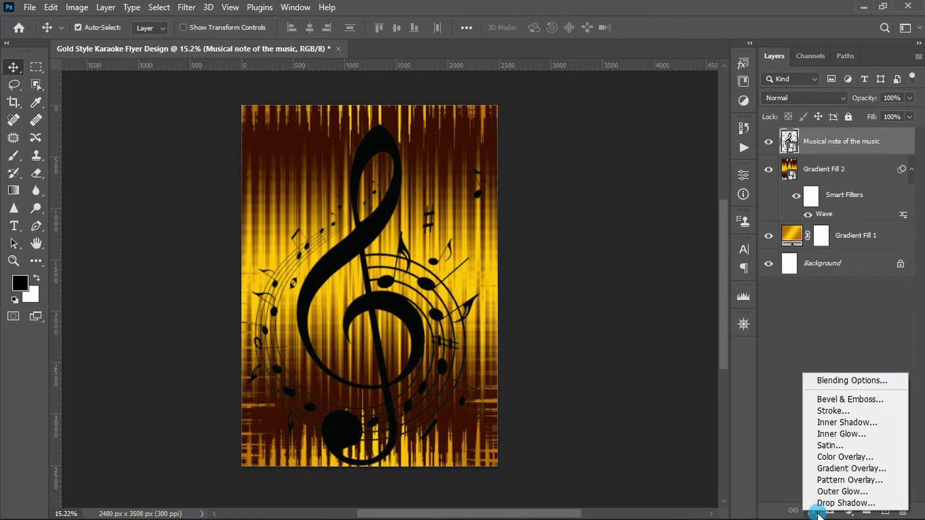
pyautogui.click(827, 457)
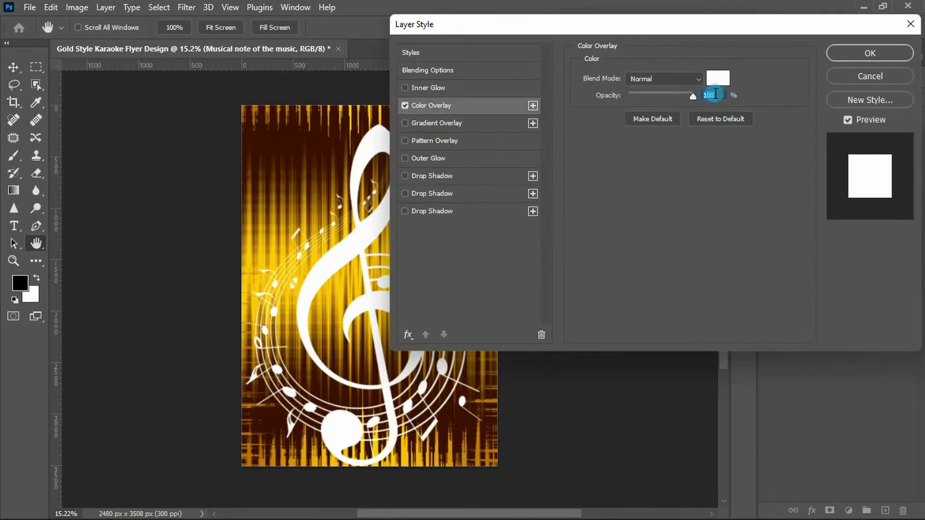
pyautogui.click(717, 77)
pyautogui.write('00ffc8')
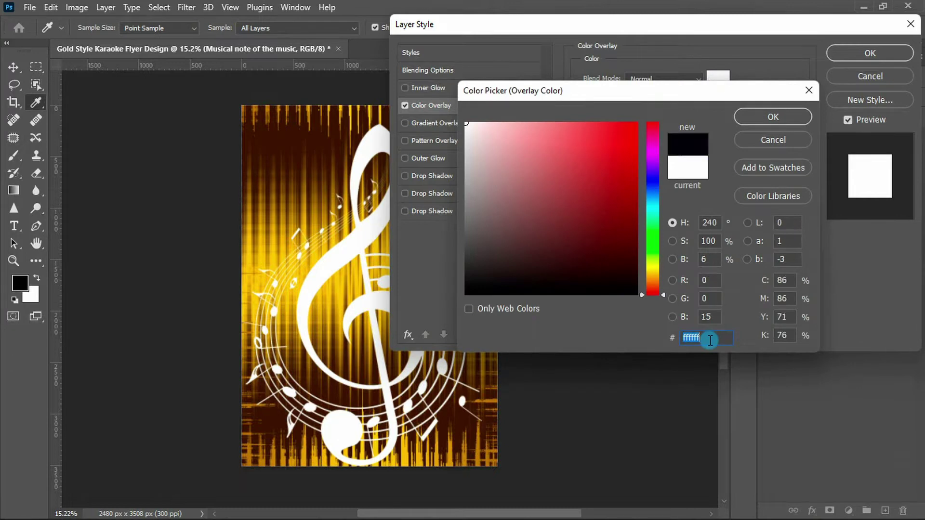
pyautogui.write('00')
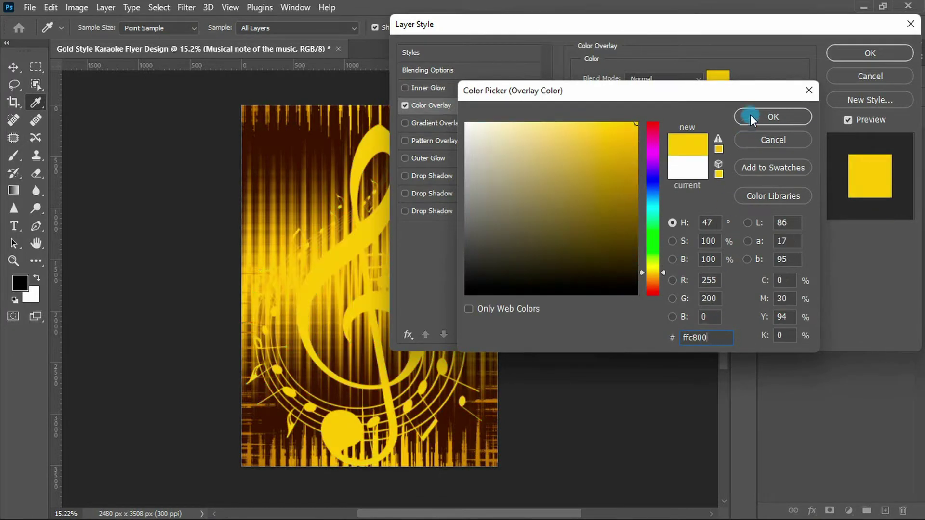
pyautogui.click(752, 116)
pyautogui.click(862, 53)
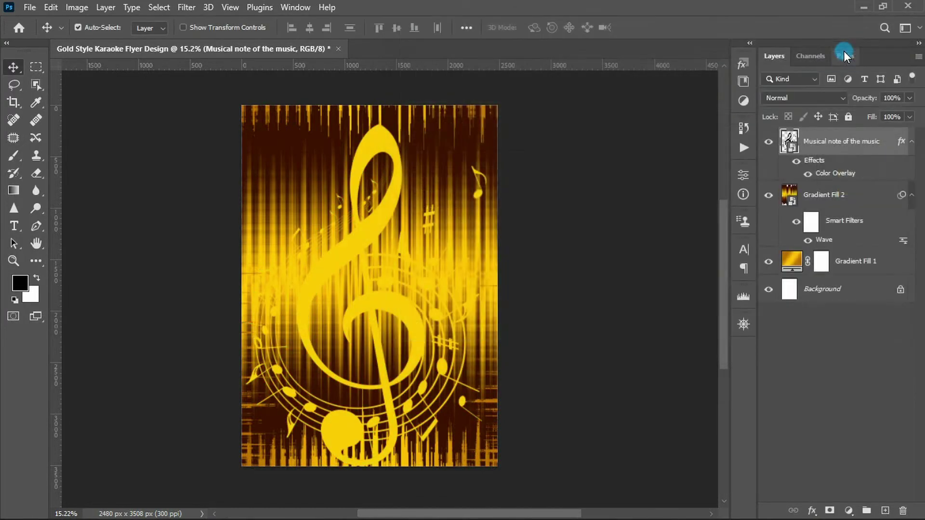
# - Set the clef to 70% opacity, then place the paper cuttings image rotated 90° counter-clockwise
pyautogui.write('70')
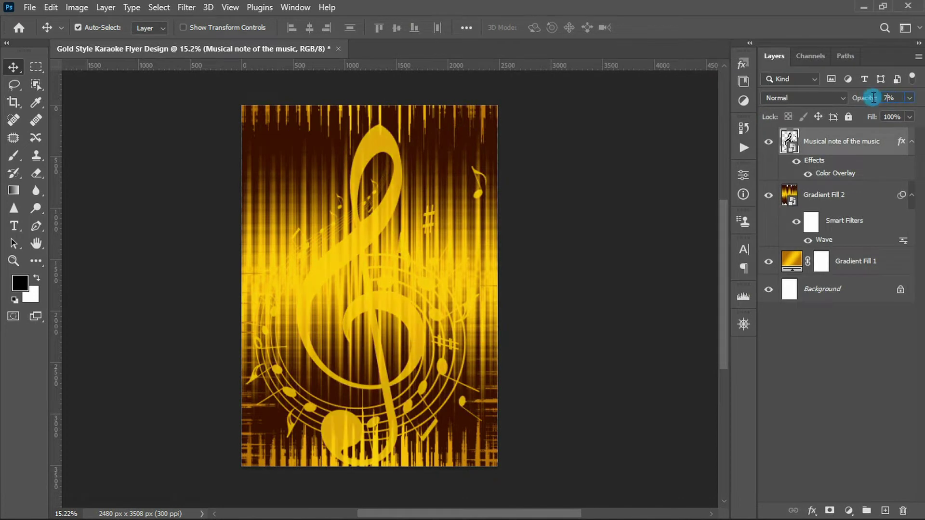
pyautogui.moveTo(702, 145); pyautogui.dragTo(383, 294)
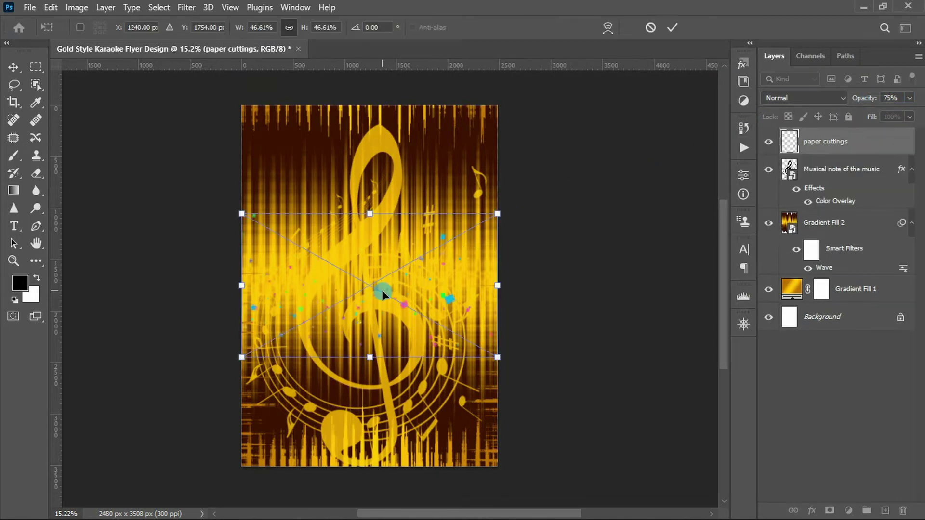
pyautogui.rightClick(383, 294)
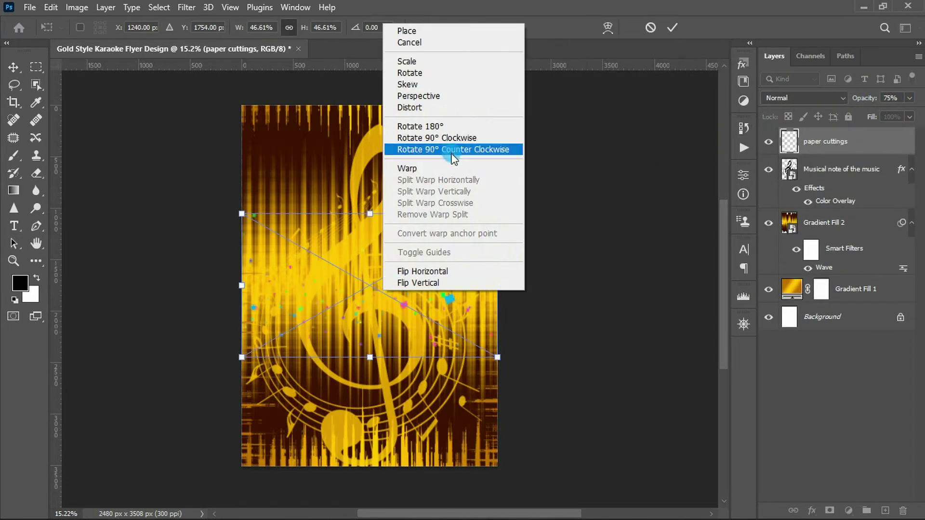
pyautogui.click(453, 150)
# - Move the confetti toward the left edge, stretch it wider and commit
pyautogui.moveTo(370, 284); pyautogui.dragTo(309, 284)
pyautogui.moveTo(385, 286); pyautogui.dragTo(446, 286)
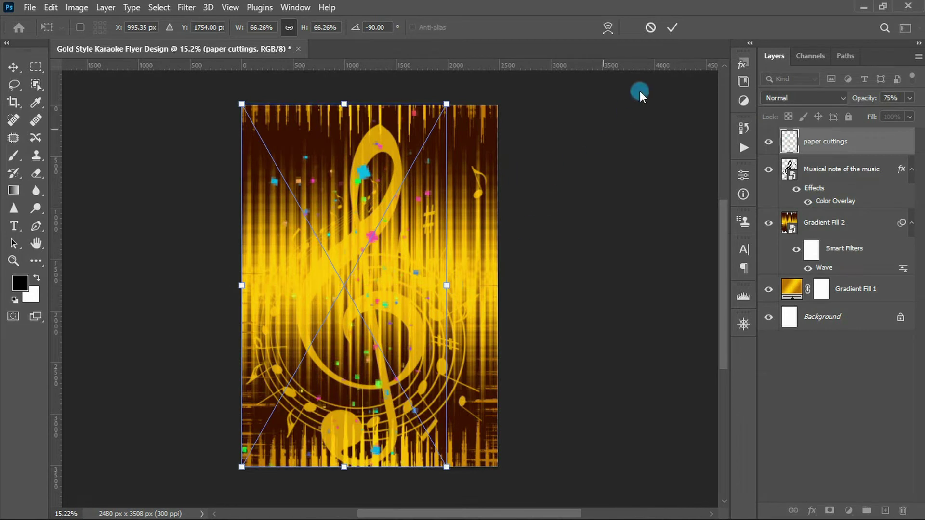
pyautogui.click(669, 28)
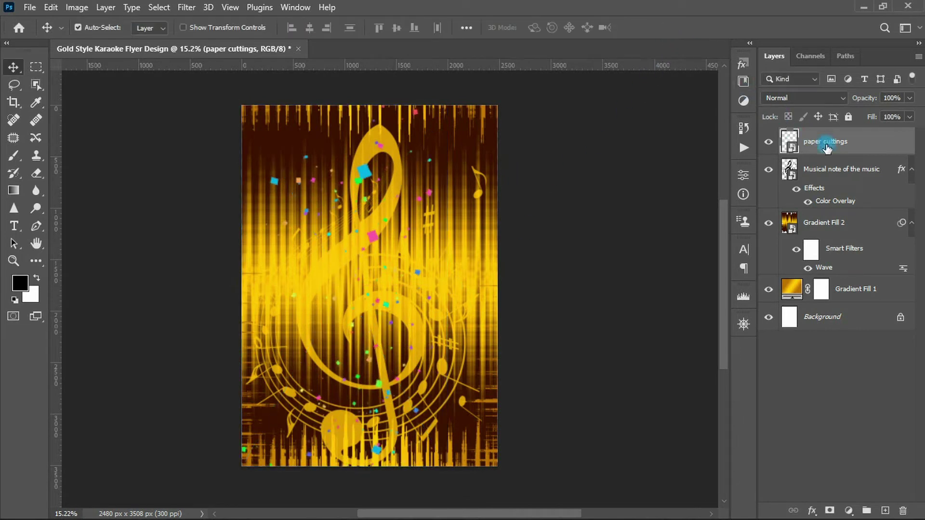
# - Duplicate the confetti, flip the copy horizontally and vertically, and move it right
pyautogui.hotkey('ctrl', 'j')
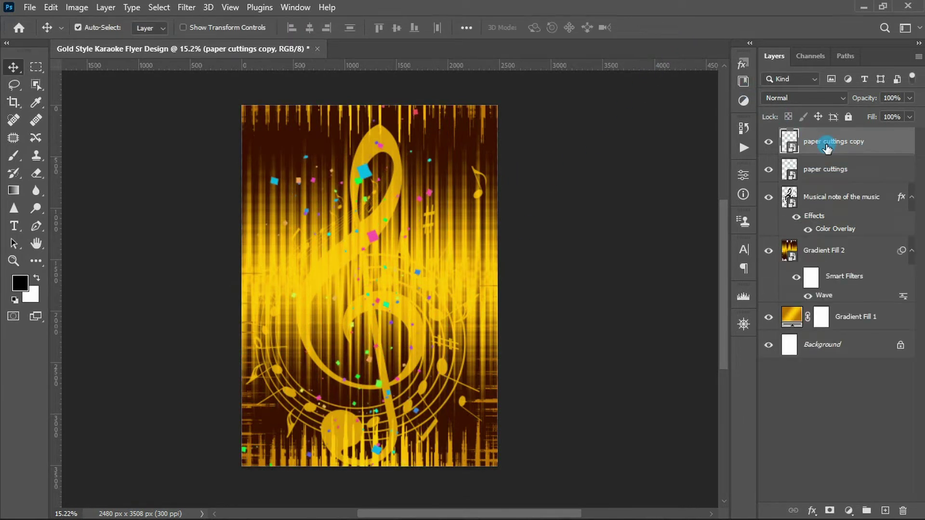
pyautogui.hotkey('ctrl', 't')
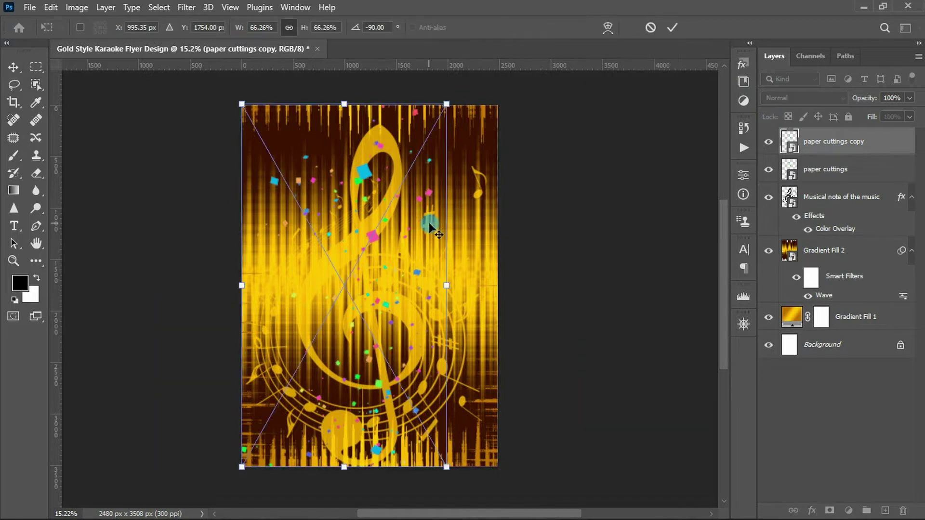
pyautogui.rightClick(429, 223)
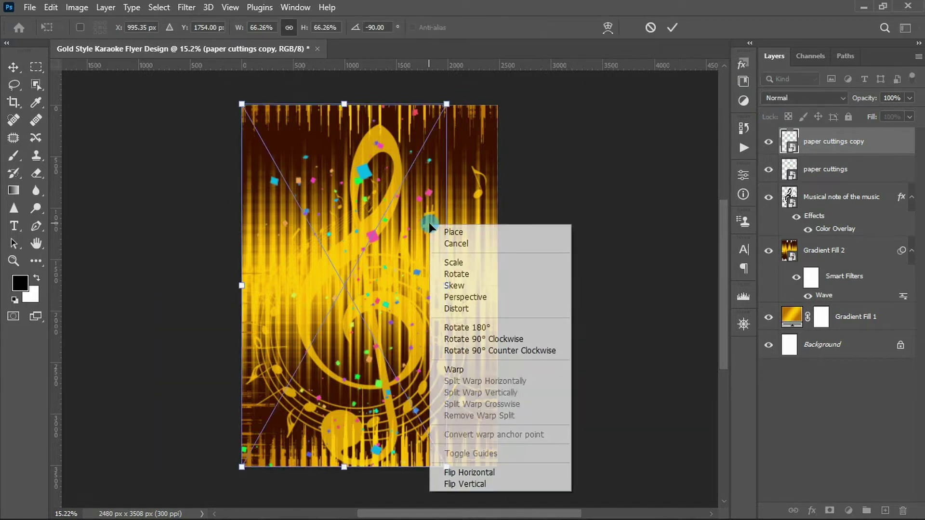
pyautogui.click(480, 473)
pyautogui.moveTo(430, 377)
pyautogui.mouseDown()
pyautogui.moveTo(574, 377)
pyautogui.moveTo(423, 365)
pyautogui.mouseUp()
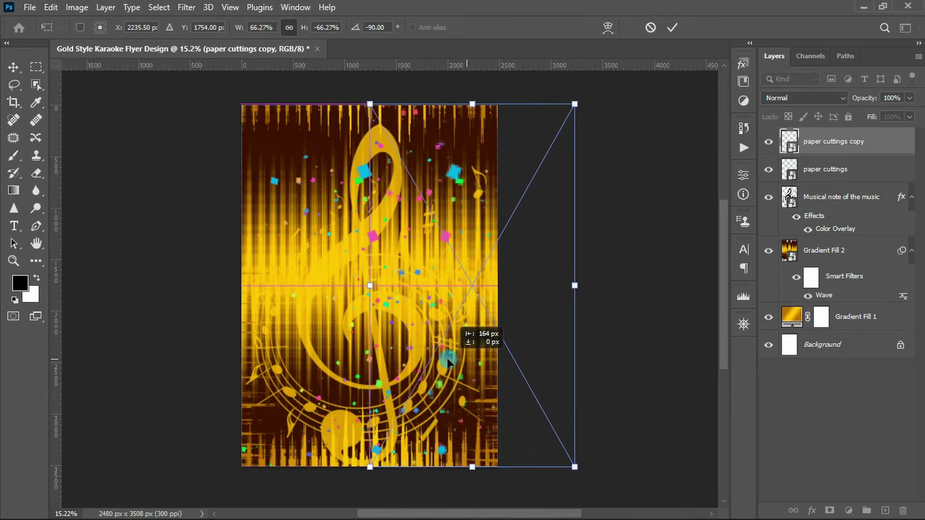
pyautogui.rightClick(423, 365)
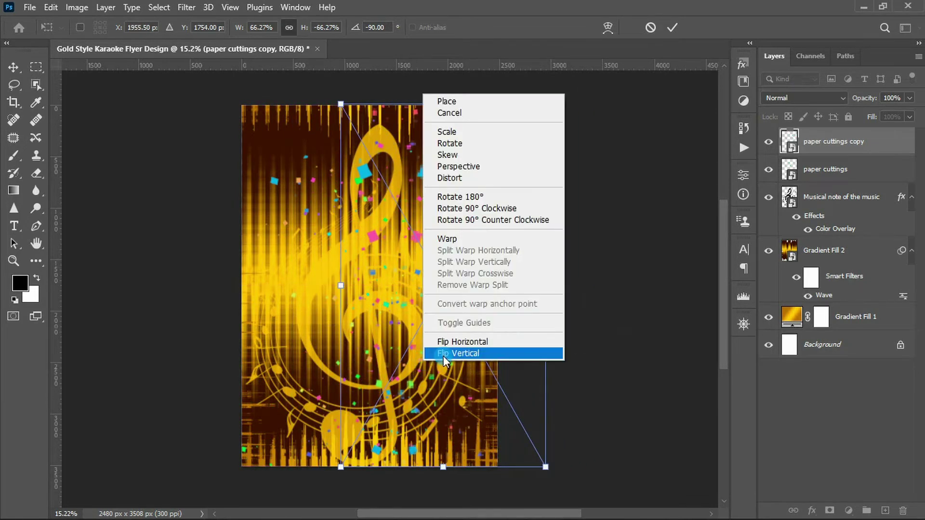
pyautogui.click(444, 355)
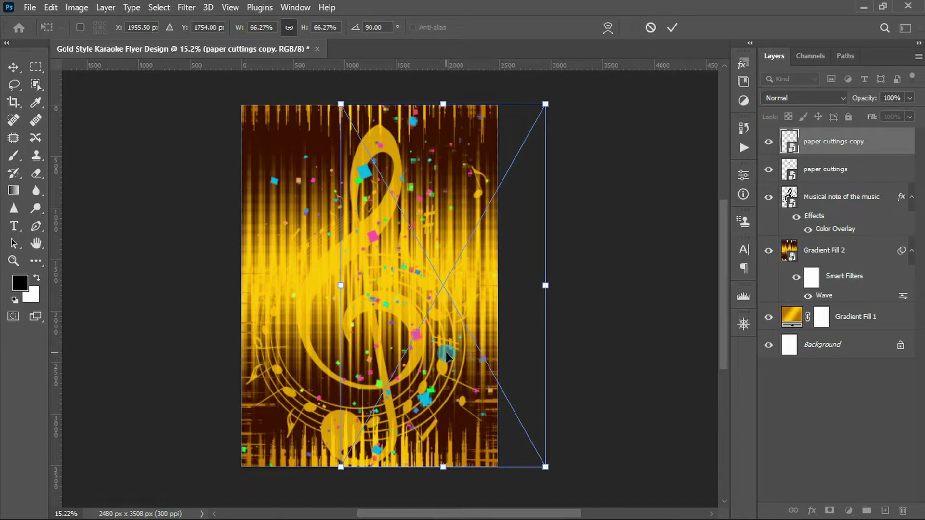
pyautogui.moveTo(447, 356); pyautogui.dragTo(463, 356)
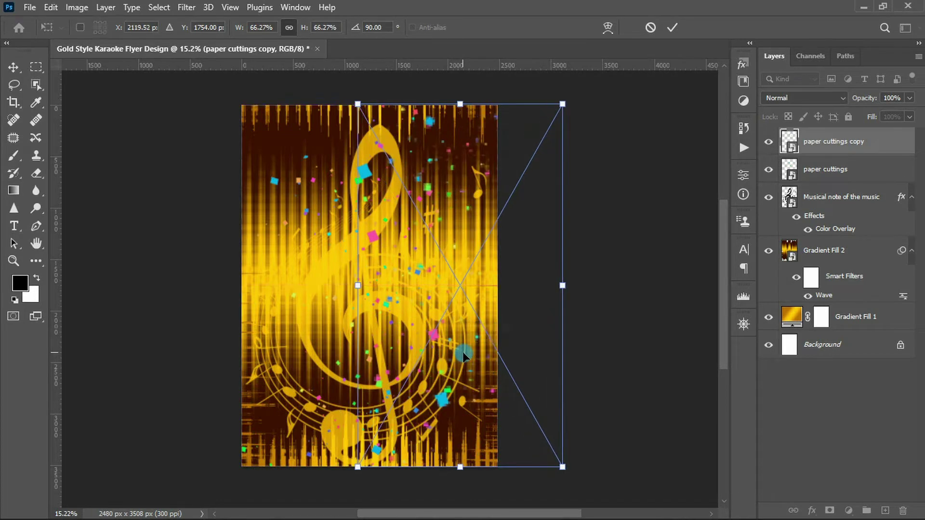
pyautogui.click(672, 28)
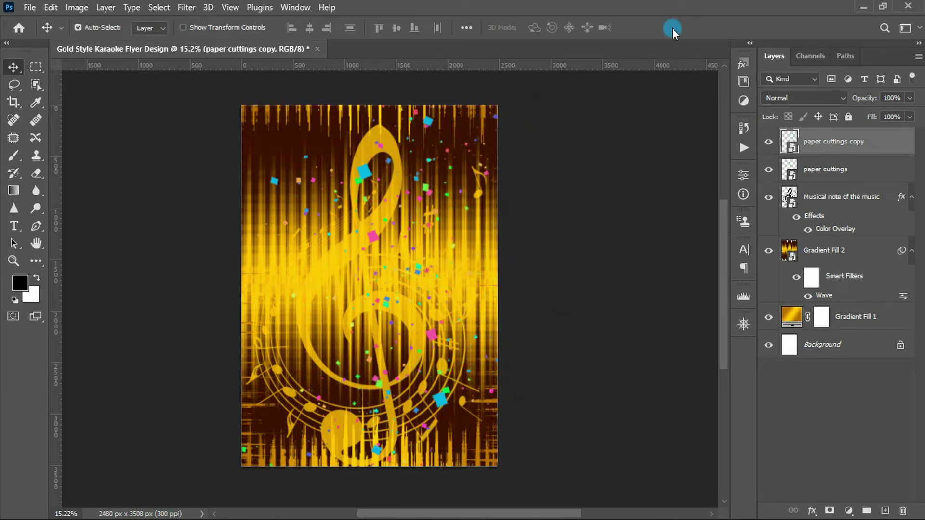
# - Enlarge the original confetti past the top-left, flip it vertically, and shift it slightly right
pyautogui.click(806, 169)
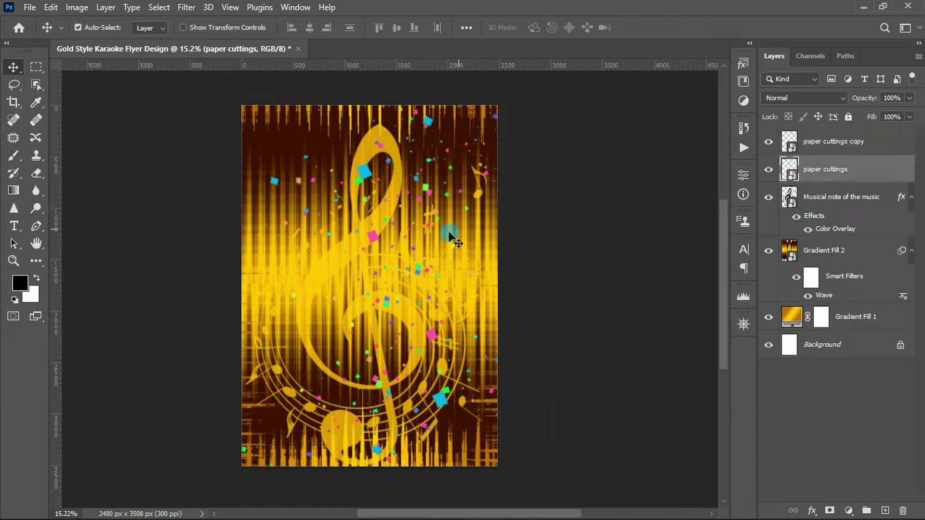
pyautogui.hotkey('ctrl', 't')
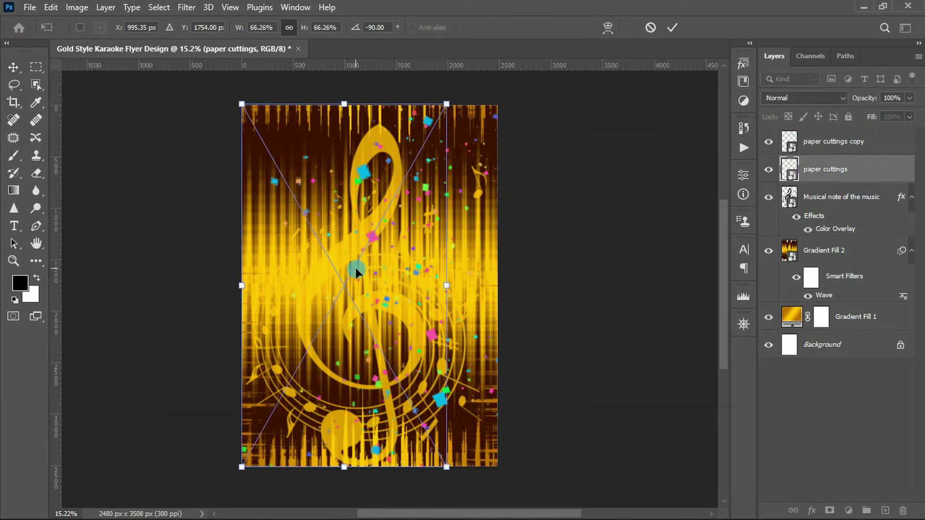
pyautogui.scroll(1, 262, 149)
pyautogui.scroll(-1, 262, 150)
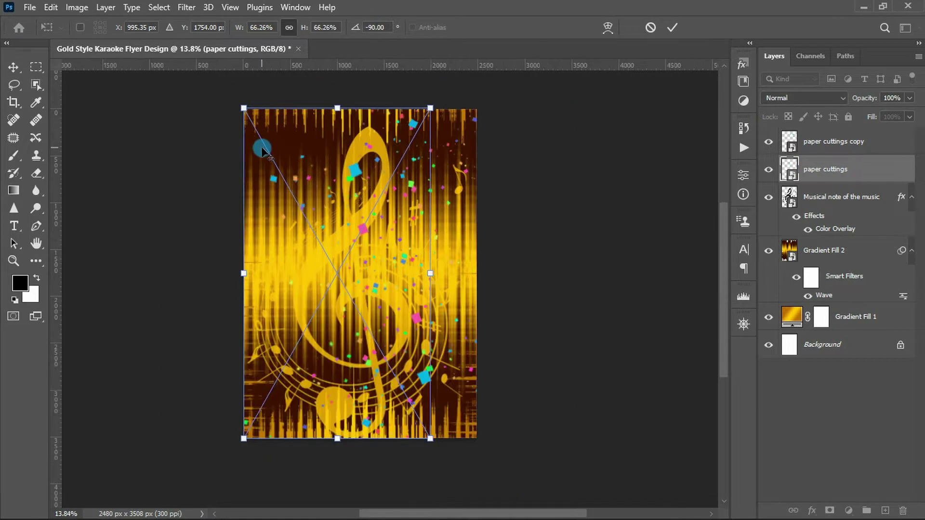
pyautogui.scroll(2, 258, 145)
pyautogui.moveTo(242, 157)
pyautogui.mouseDown()
pyautogui.moveTo(219, 143)
pyautogui.moveTo(221, 125)
pyautogui.mouseUp()
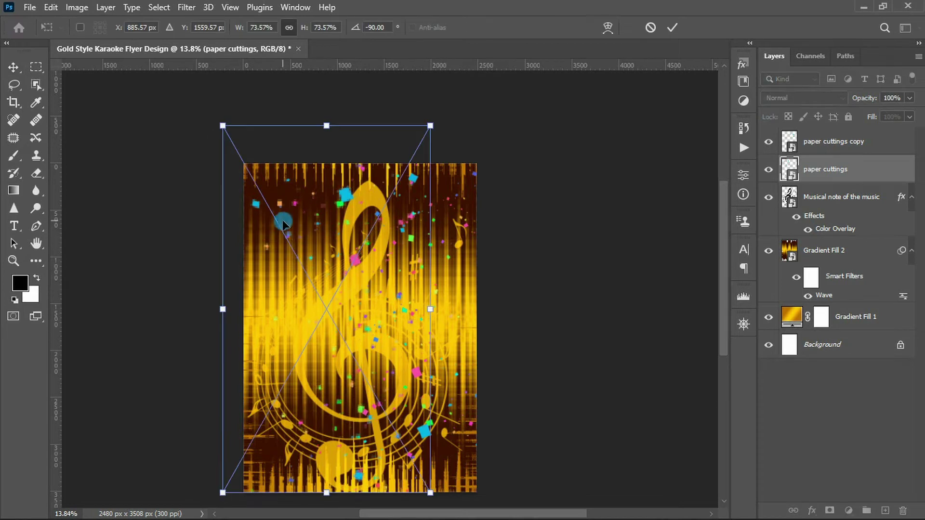
pyautogui.rightClick(318, 226)
pyautogui.click(372, 477)
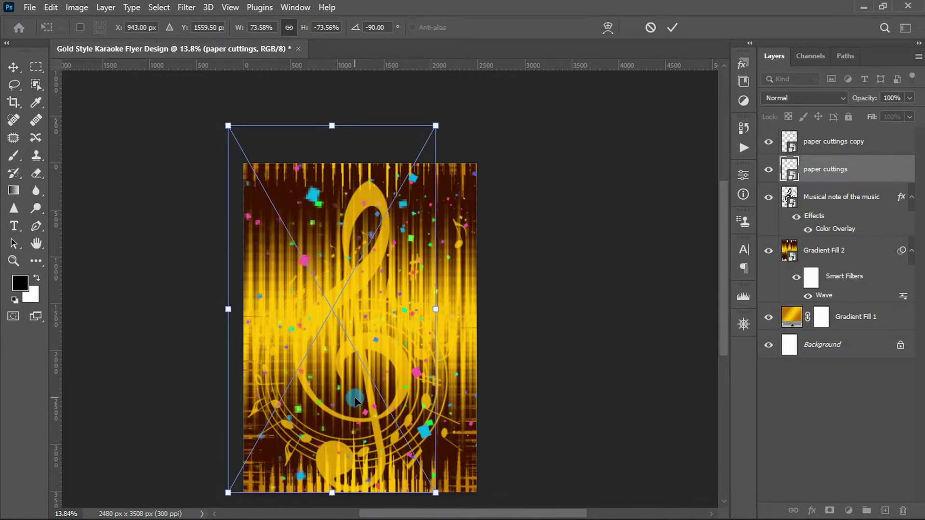
pyautogui.press('Return')
pyautogui.moveTo(355, 399); pyautogui.dragTo(358, 401)
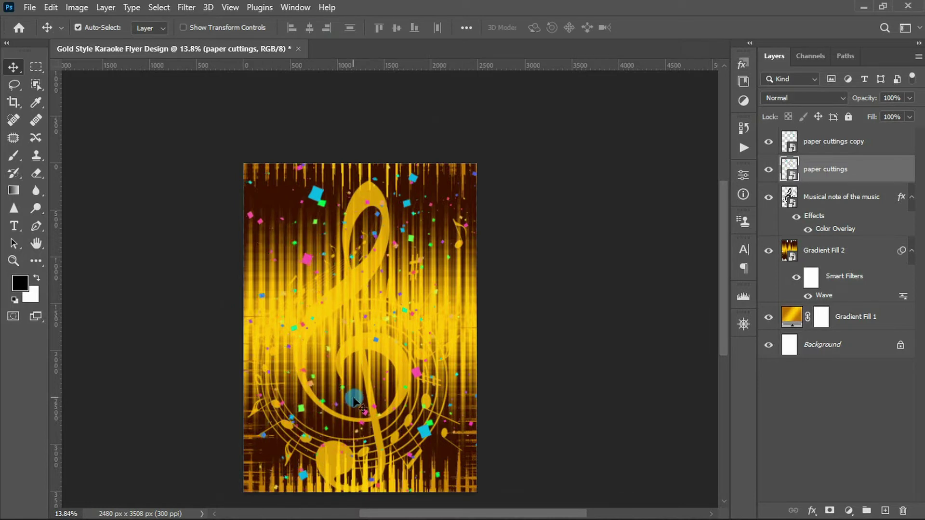
# - Select the paper cuttings copy layer and fit the whole flyer in view
pyautogui.click(837, 150)
pyautogui.hotkey('ctrl', '0')
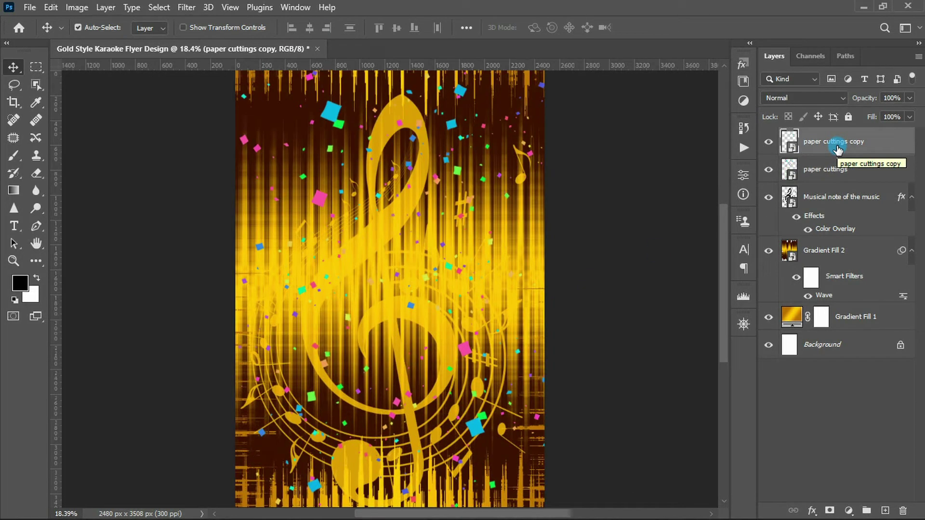
pyautogui.scroll(-1, 377, 340)
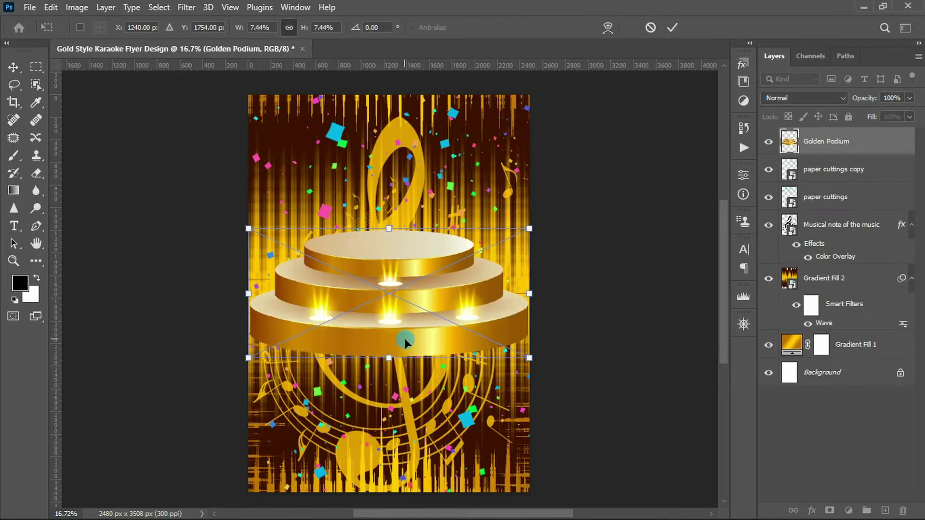
# - Move the Golden Podium down over the clef and shrink it to about 5.4%
pyautogui.moveTo(404, 342); pyautogui.dragTo(404, 444)
pyautogui.moveTo(529, 330); pyautogui.dragTo(490, 346)
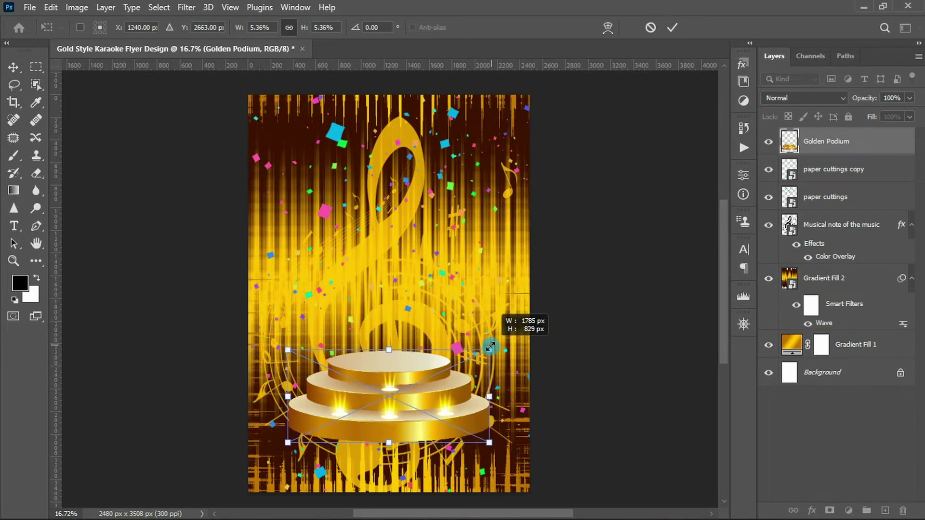
pyautogui.moveTo(394, 414); pyautogui.dragTo(394, 418)
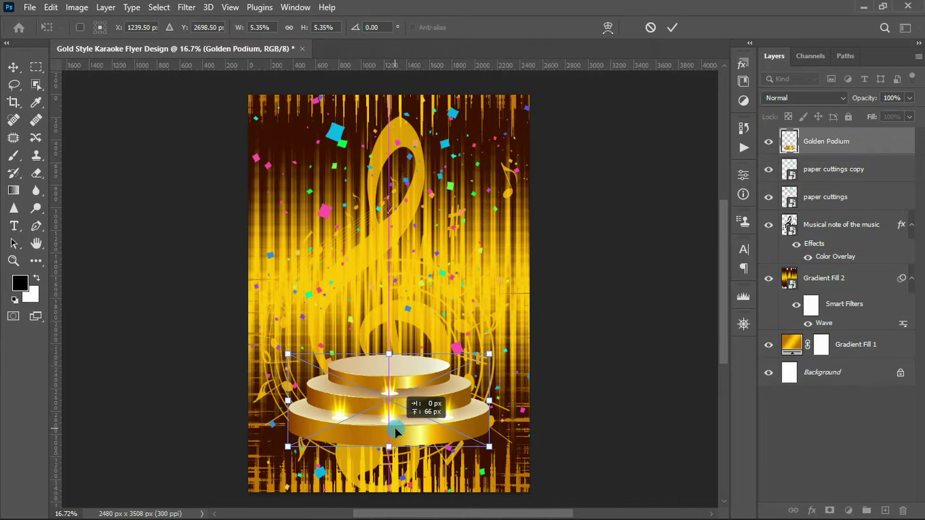
pyautogui.moveTo(489, 350); pyautogui.dragTo(492, 355)
pyautogui.moveTo(433, 428); pyautogui.dragTo(429, 426)
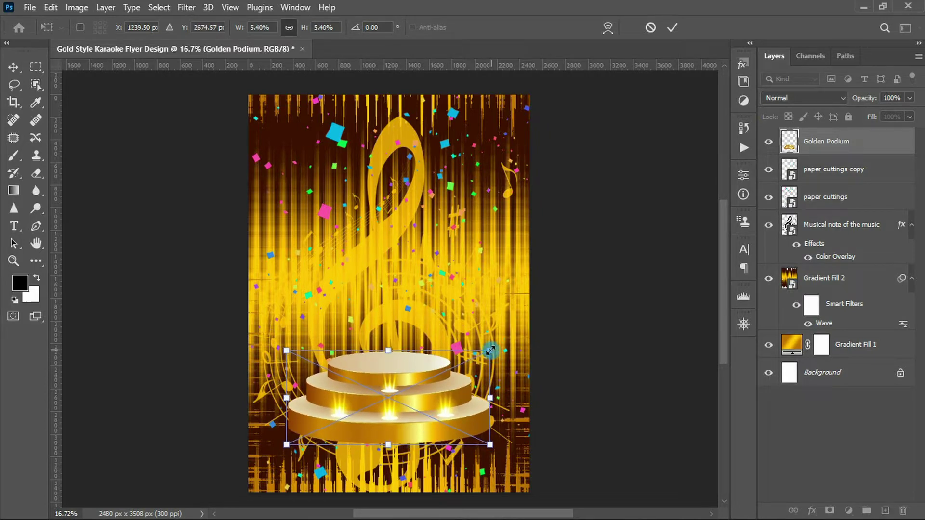
pyautogui.moveTo(490, 350); pyautogui.dragTo(487, 353)
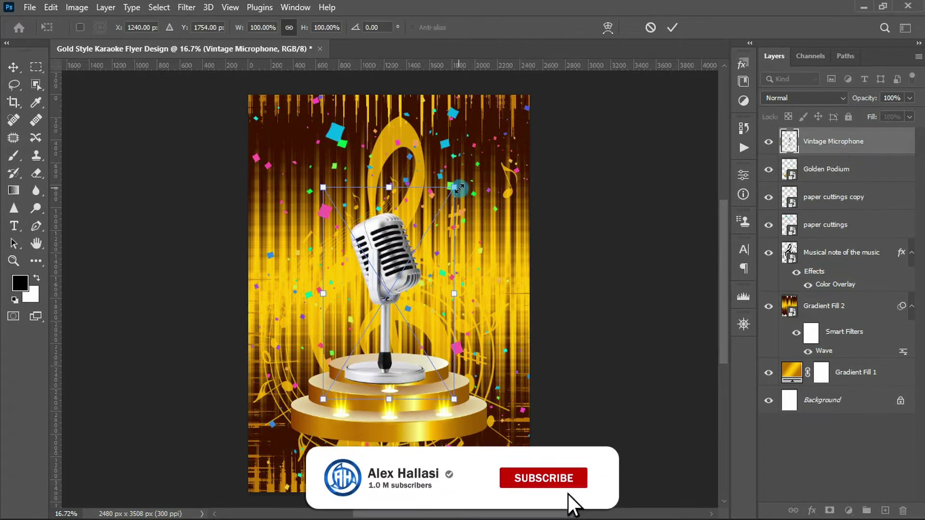
# - Enlarge the Vintage Microphone to about 149%, set it on the podium, and commit
pyautogui.moveTo(459, 189); pyautogui.dragTo(493, 125)
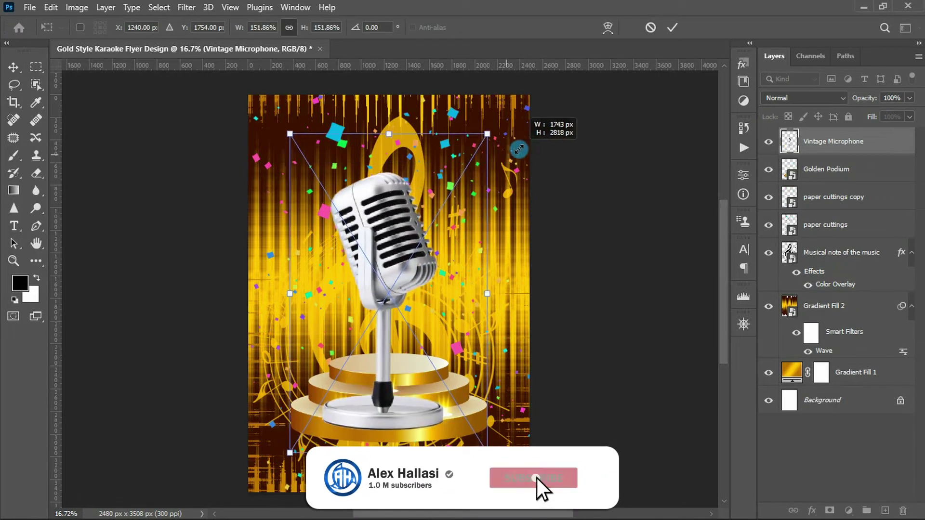
pyautogui.moveTo(414, 431)
pyautogui.mouseDown()
pyautogui.moveTo(414, 366)
pyautogui.moveTo(477, 395)
pyautogui.mouseUp()
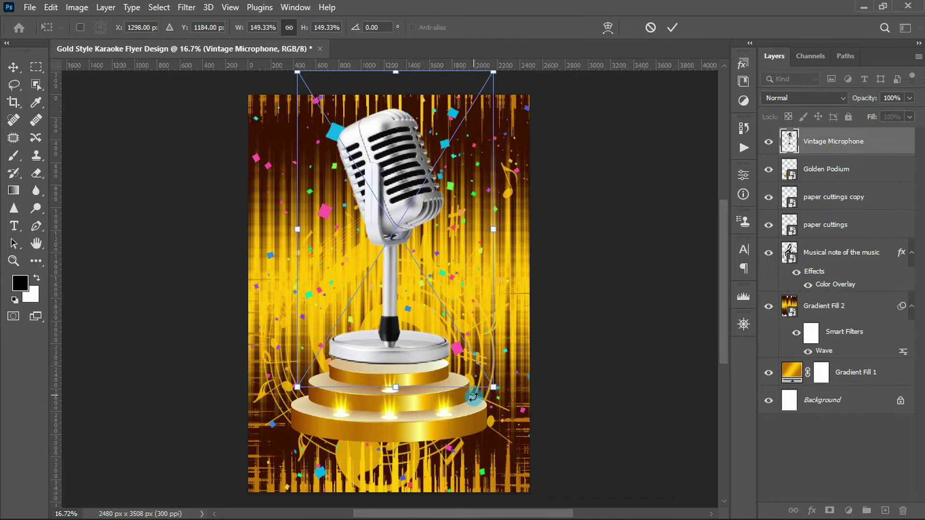
pyautogui.moveTo(422, 323); pyautogui.dragTo(422, 328)
pyautogui.doubleClick(400, 324)
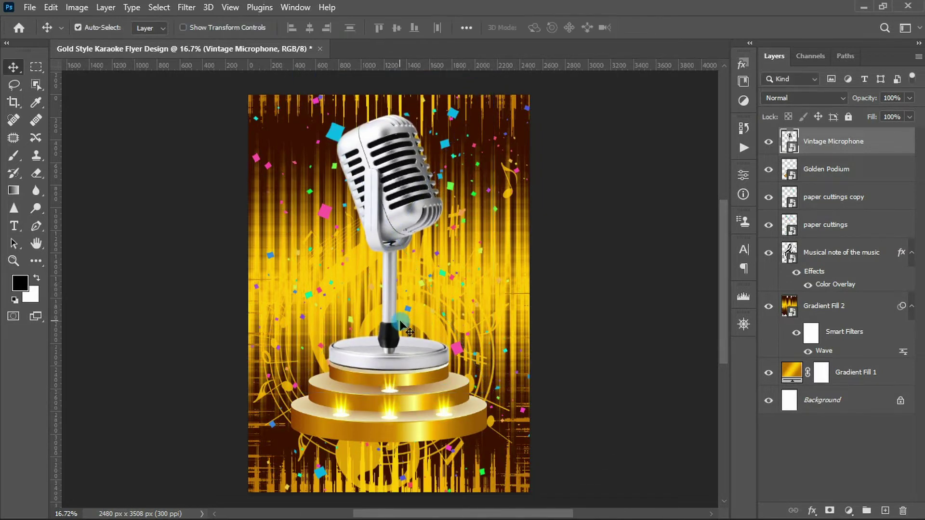
# - Zoom in and start a Pen path along the microphone base's left and lower edges
pyautogui.click(39, 227)
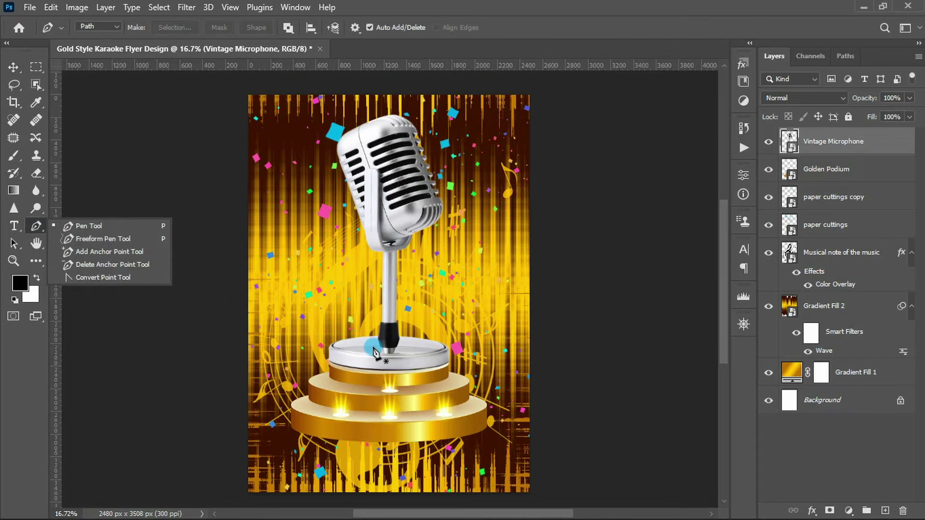
pyautogui.scroll(1, 377, 346)
pyautogui.scroll(1, 378, 346)
pyautogui.scroll(1, 381, 347)
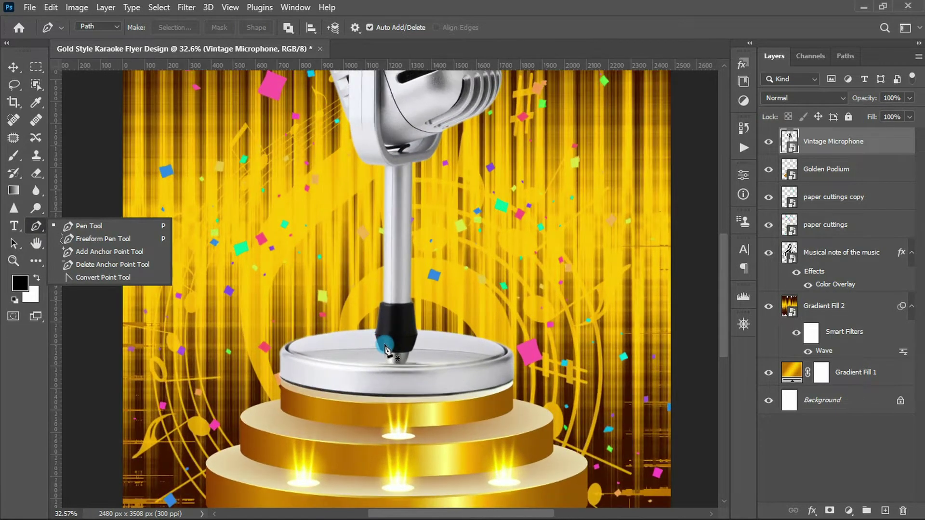
pyautogui.scroll(1, 385, 348)
pyautogui.scroll(1, 385, 348)
pyautogui.scroll(1, 340, 347)
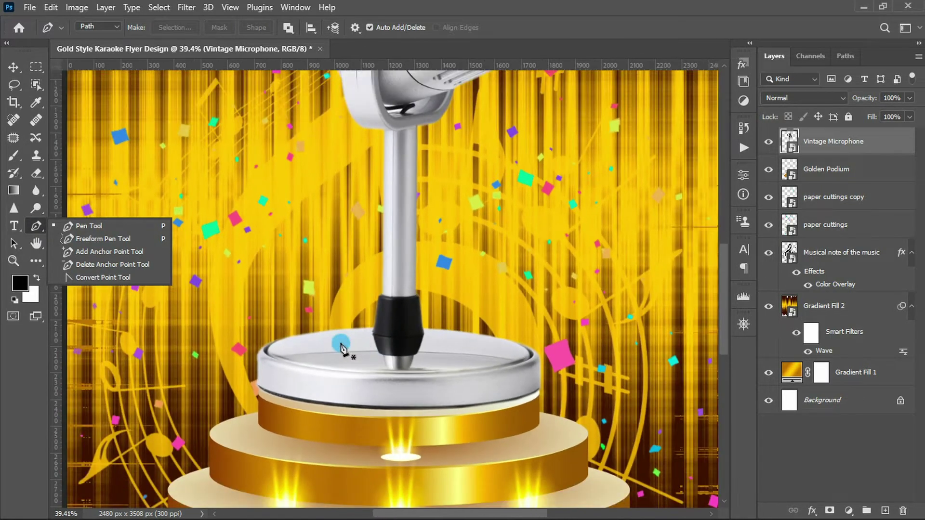
pyautogui.click(371, 329)
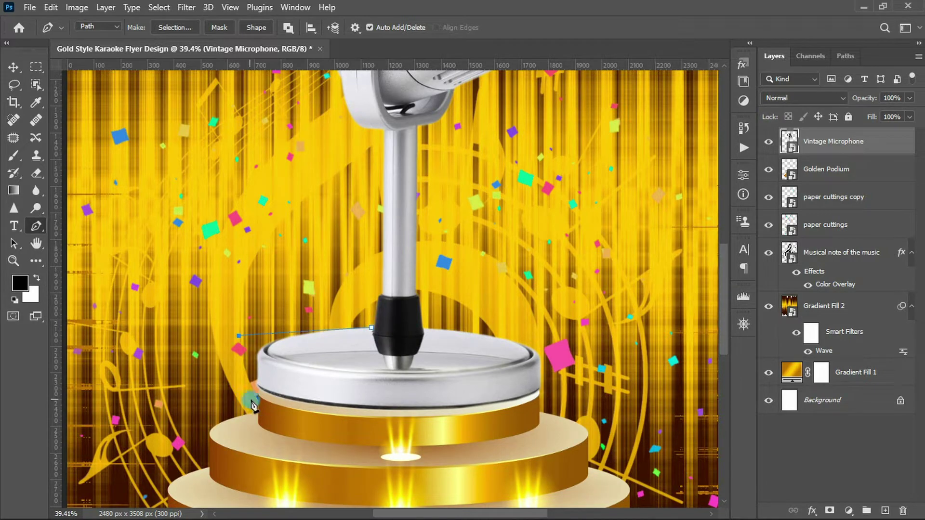
pyautogui.moveTo(375, 430); pyautogui.dragTo(558, 401)
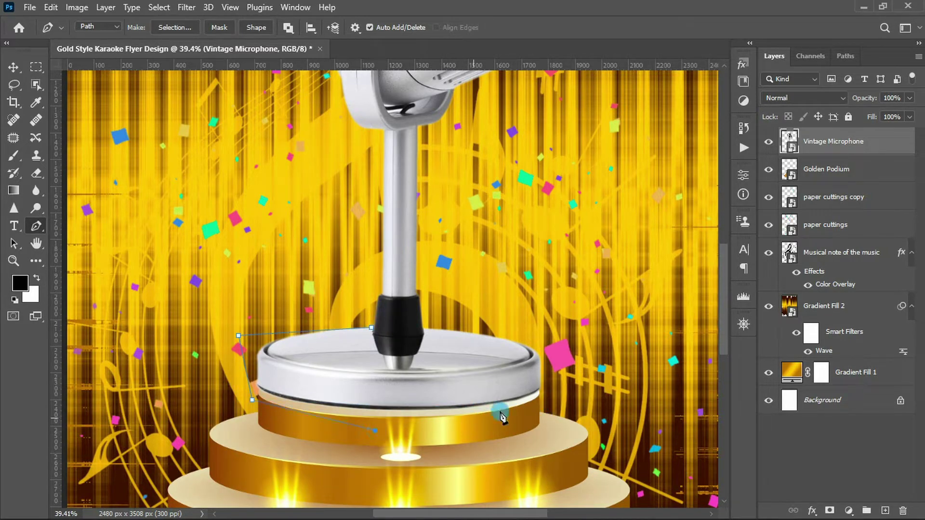
pyautogui.click(425, 323)
# - Trace the path around the stand's black tip and close it at the start point
pyautogui.scroll(2, 426, 323)
pyautogui.scroll(1, 424, 321)
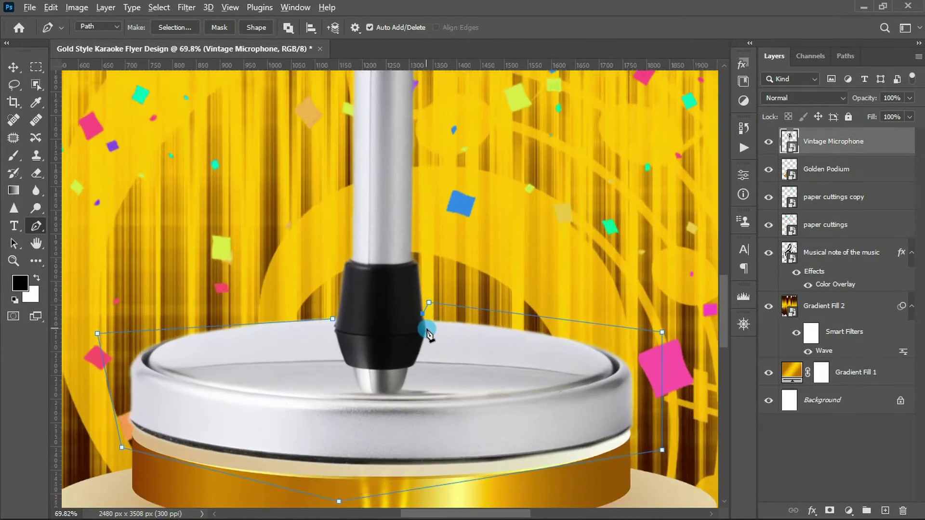
pyautogui.scroll(1, 424, 321)
pyautogui.click(355, 400)
pyautogui.click(347, 372)
pyautogui.click(338, 368)
pyautogui.click(324, 329)
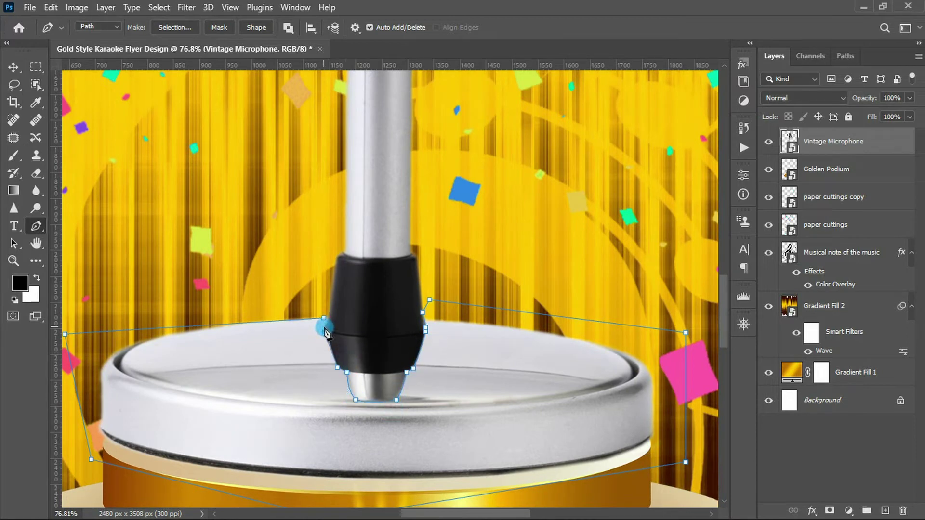
# - Convert the closed path into a selection with 0 feather
pyautogui.rightClick(309, 330)
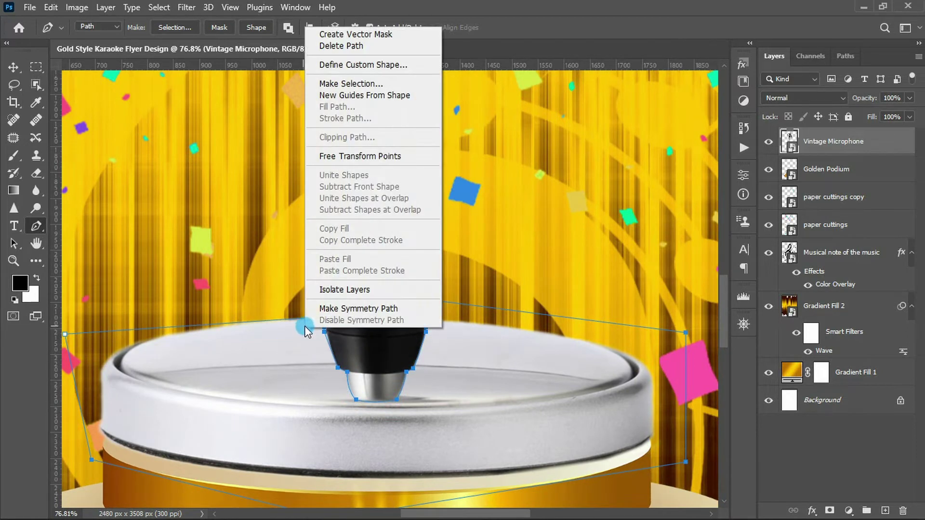
pyautogui.click(381, 87)
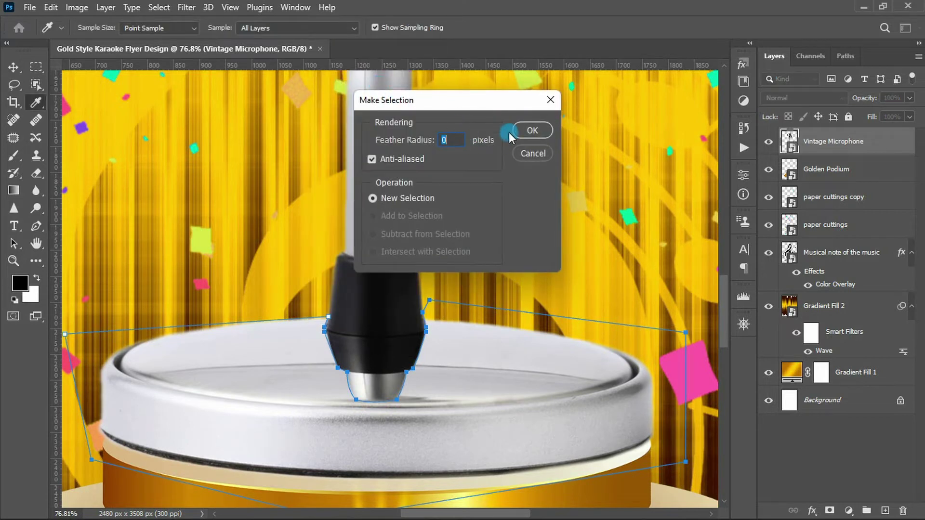
pyautogui.click(522, 131)
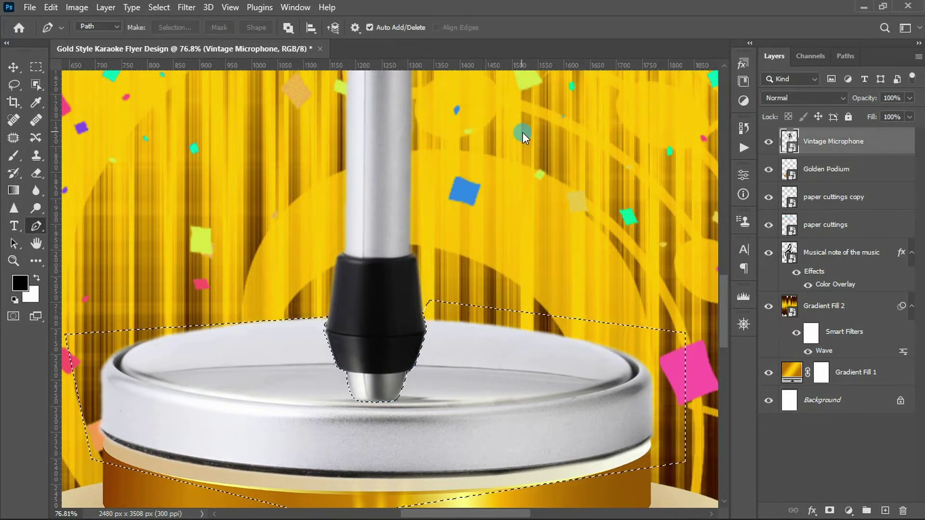
pyautogui.hotkey('ctrl', '0')
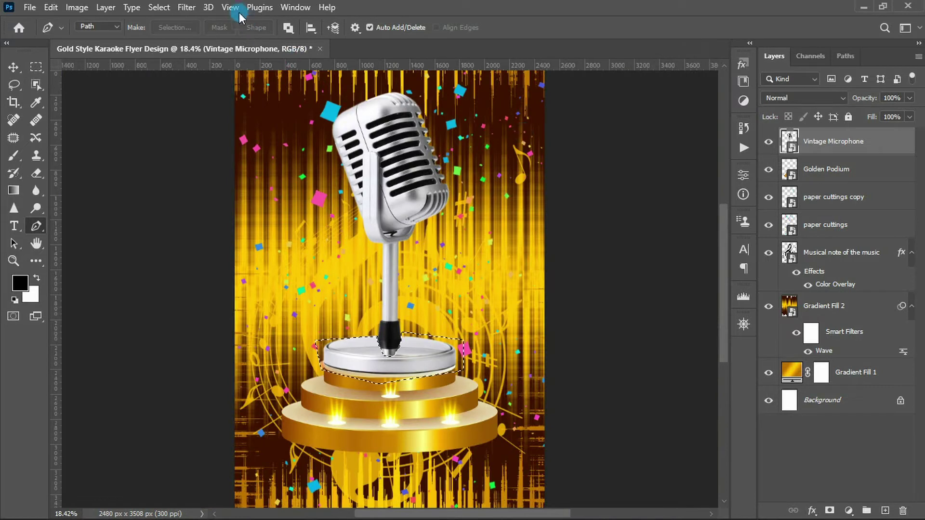
# - Invert the selection, add a mask hiding the silver base, and move the microphone down
pyautogui.click(159, 7)
pyautogui.click(165, 60)
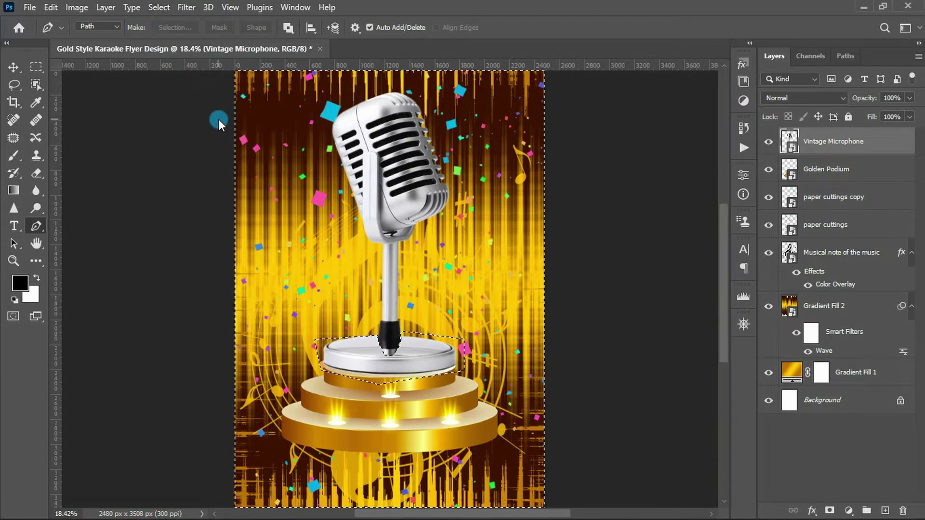
pyautogui.click(829, 511)
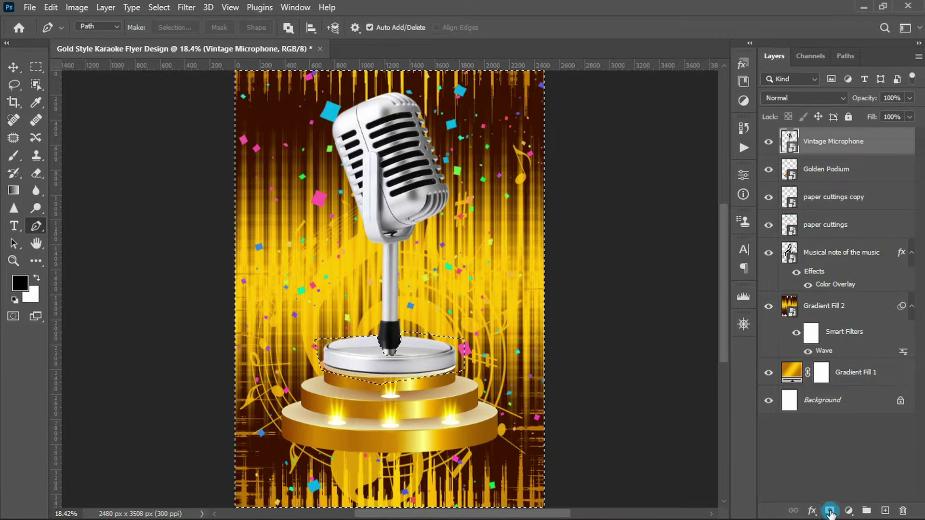
pyautogui.press('v')
pyautogui.click(384, 307)
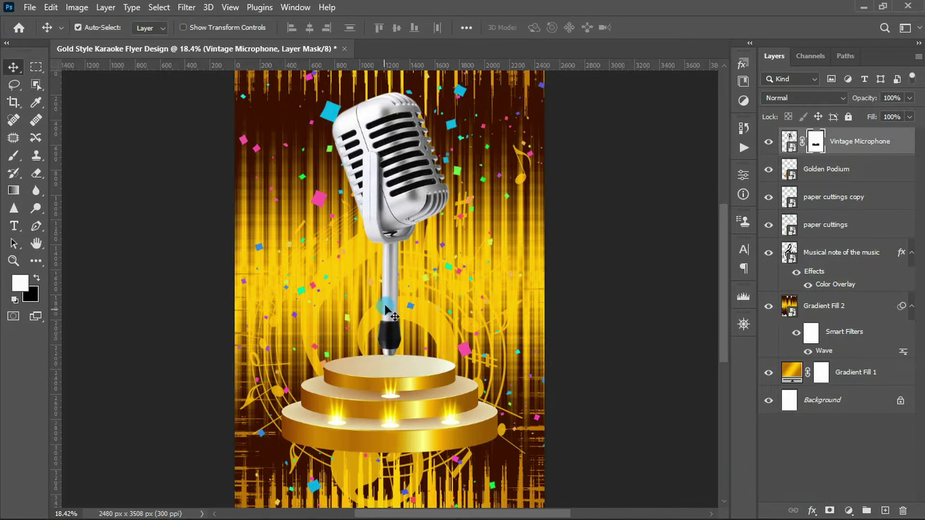
pyautogui.moveTo(384, 310); pyautogui.dragTo(385, 323)
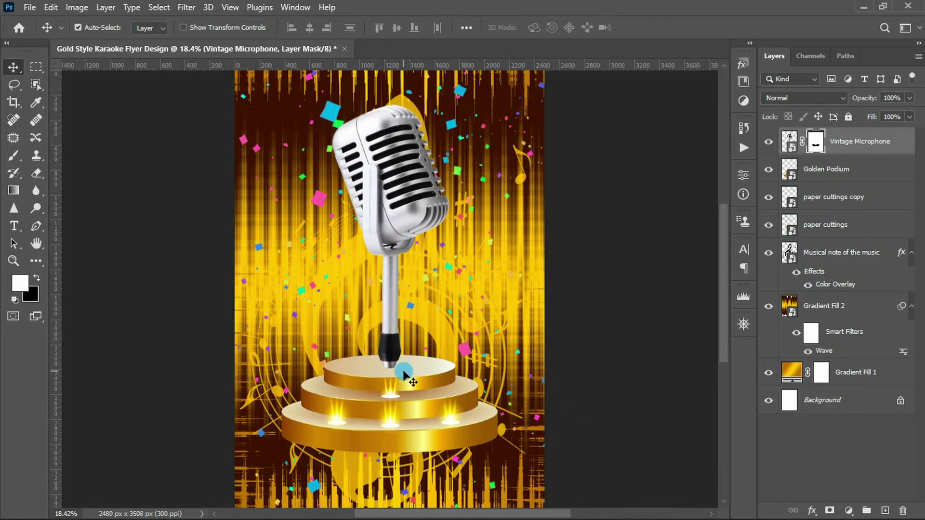
# - Set up a smaller black brush for touching up the microphone's mask
pyautogui.press('b')
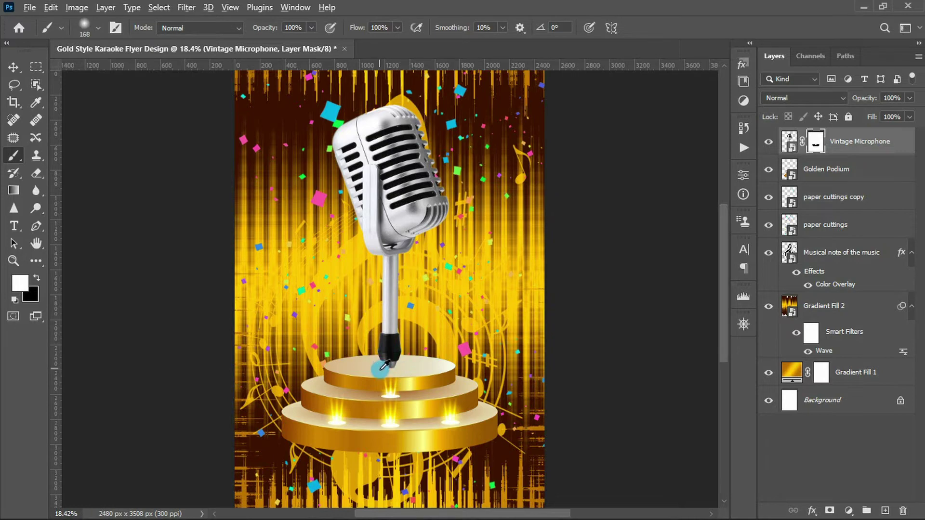
pyautogui.scroll(1, 380, 369)
pyautogui.scroll(2, 399, 373)
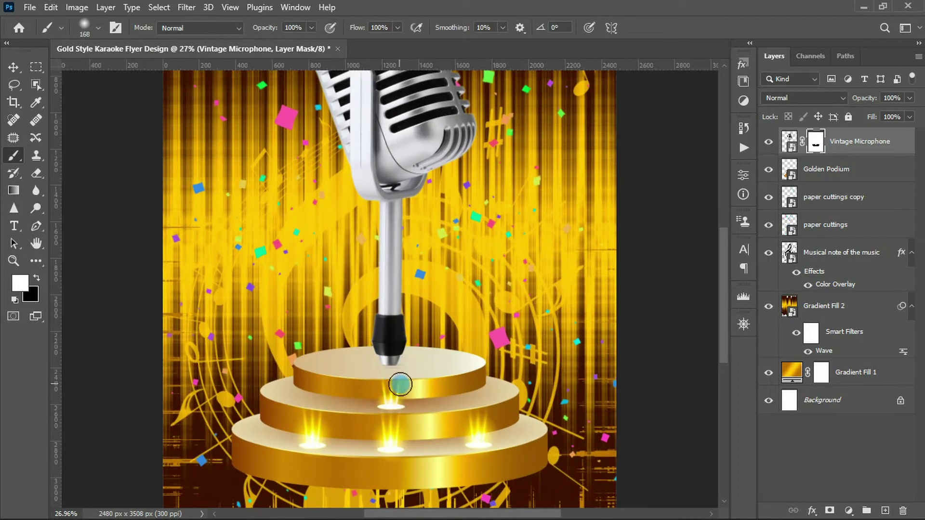
pyautogui.scroll(2, 401, 379)
pyautogui.press('[')
pyautogui.press('[')
pyautogui.press('x')
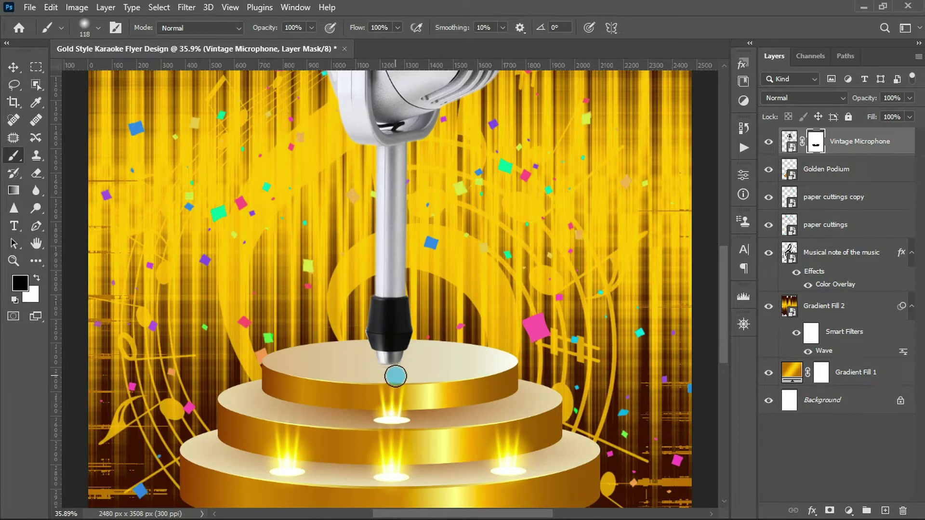
pyautogui.hotkey('ctrl', '0')
pyautogui.press('v')
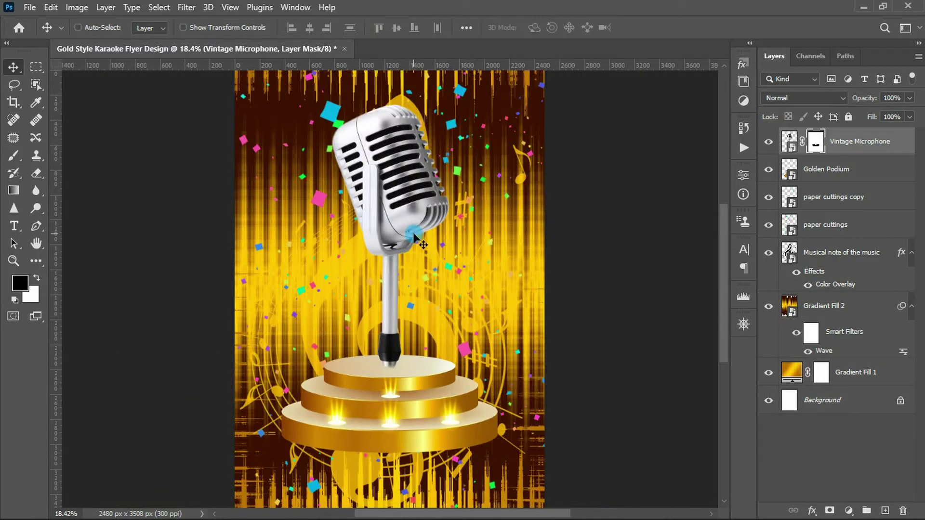
pyautogui.hotkey('ctrl', 't')
# - Flip the microphone horizontally, nudge it left, and move the Gold Headphones up over it
pyautogui.moveTo(395, 105); pyautogui.dragTo(395, 134)
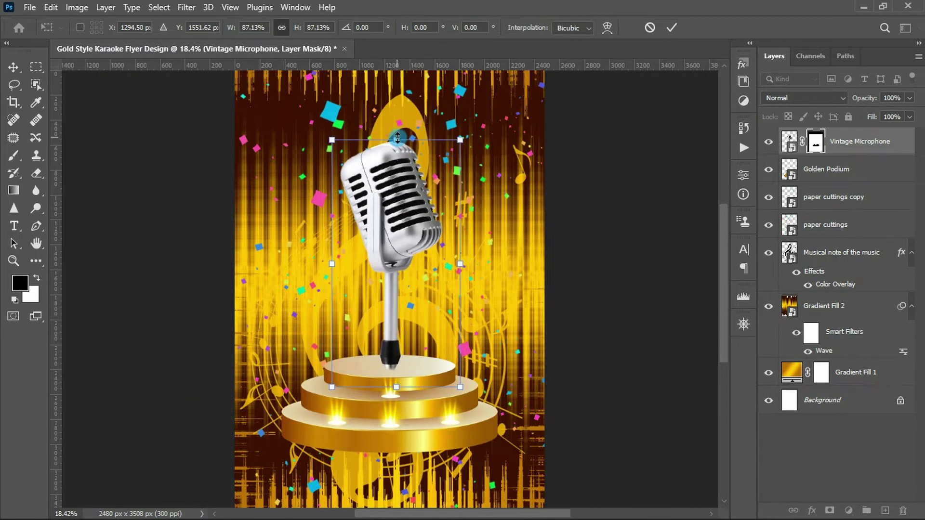
pyautogui.moveTo(395, 135); pyautogui.dragTo(396, 138)
pyautogui.rightClick(402, 286)
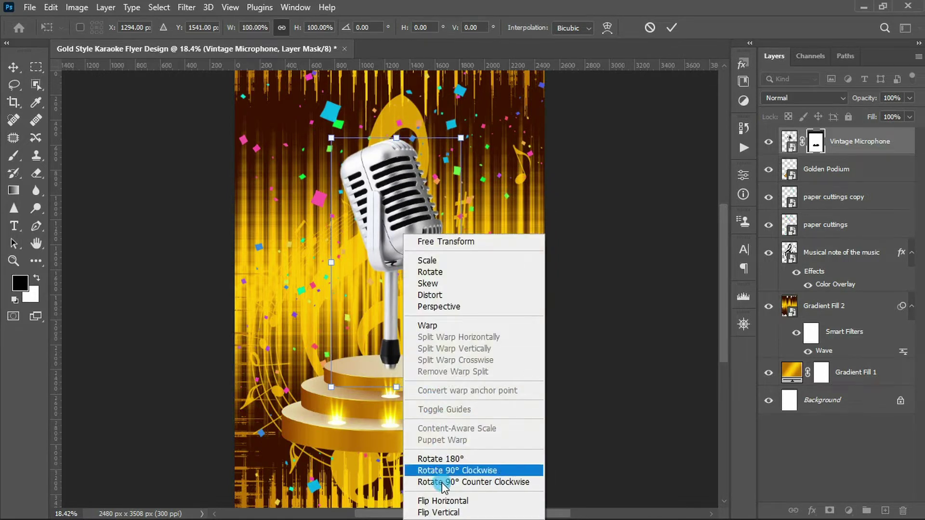
pyautogui.click(448, 499)
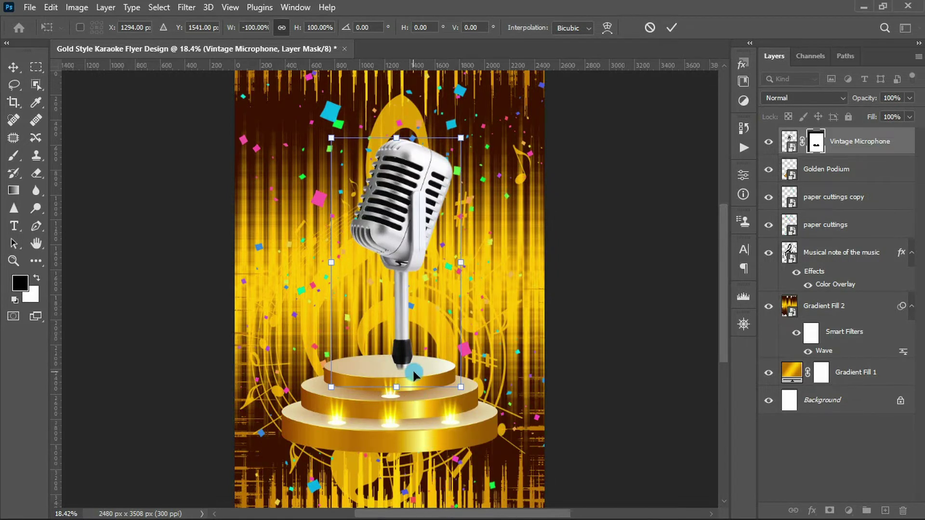
pyautogui.moveTo(401, 347); pyautogui.dragTo(394, 348)
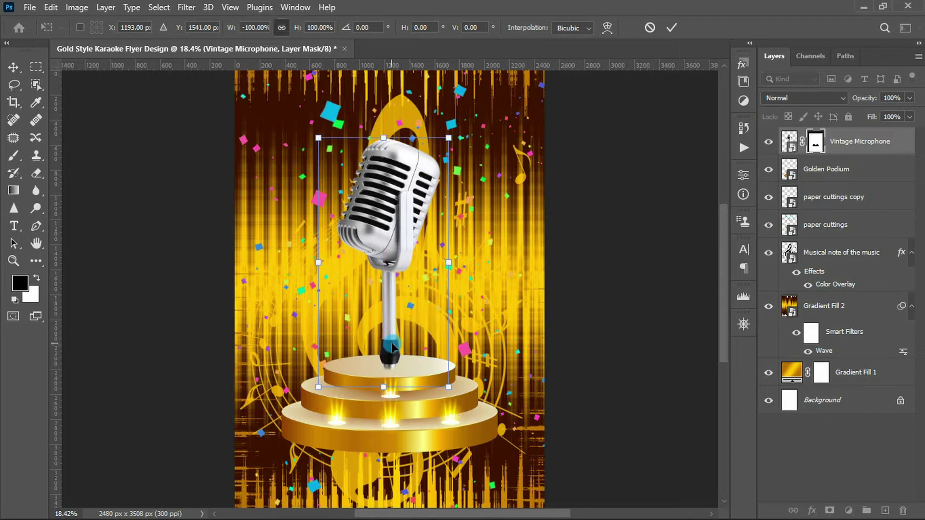
pyautogui.press('Return')
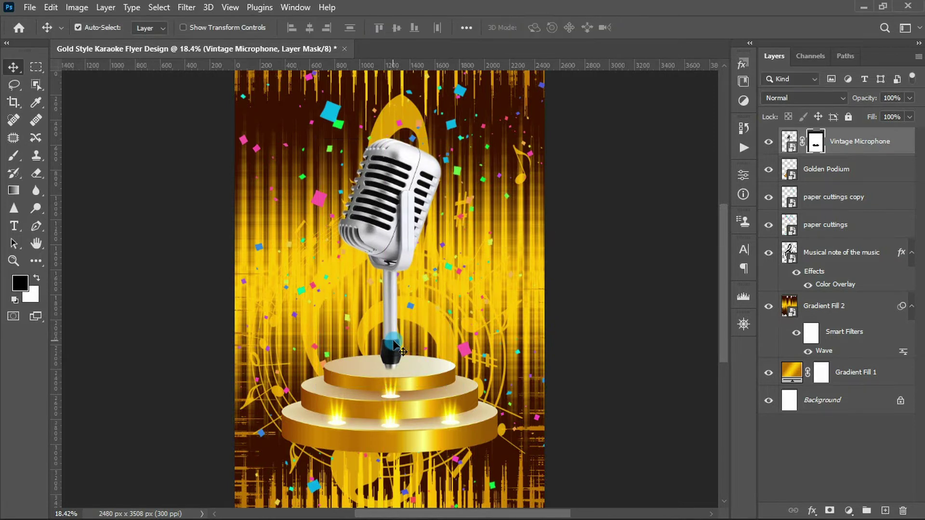
pyautogui.moveTo(392, 338); pyautogui.dragTo(406, 294)
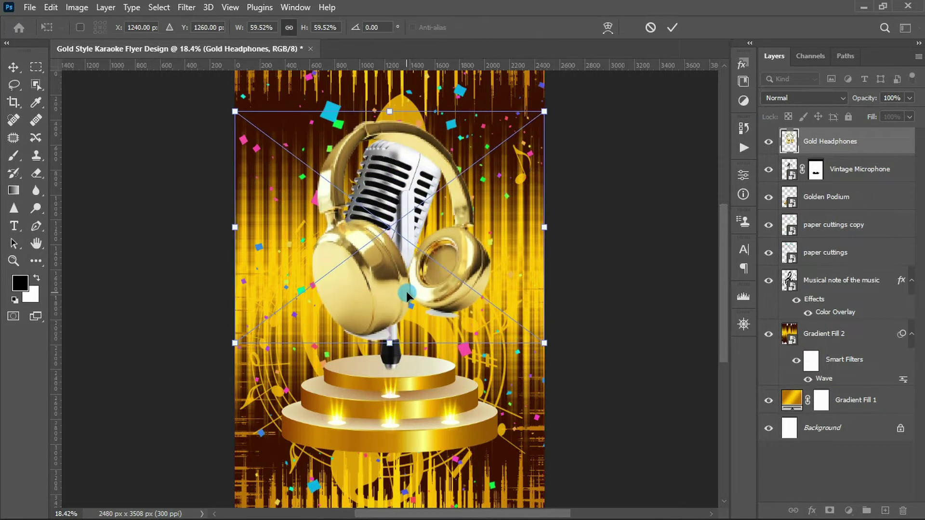
# - Tilt the Gold Headphones about 3 degrees and shrink them to about 55%
pyautogui.moveTo(389, 342); pyautogui.dragTo(389, 332)
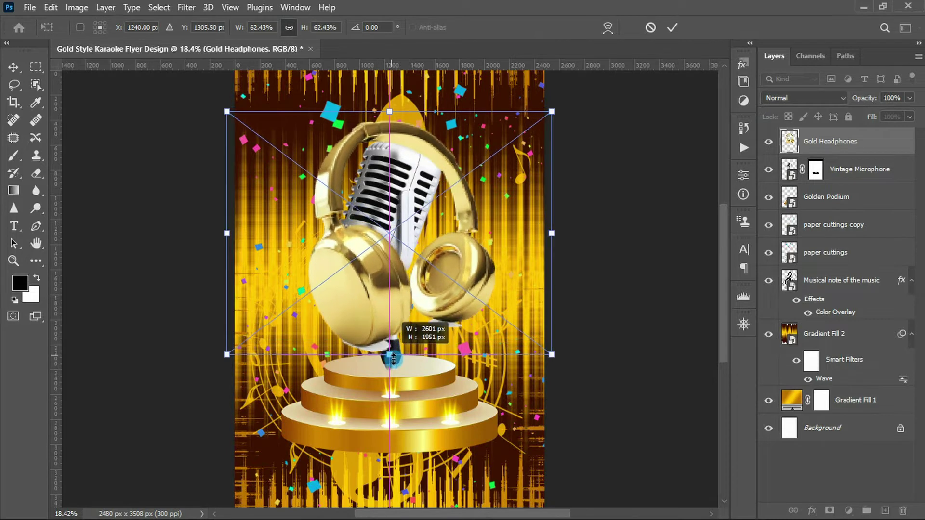
pyautogui.moveTo(548, 106); pyautogui.dragTo(502, 158)
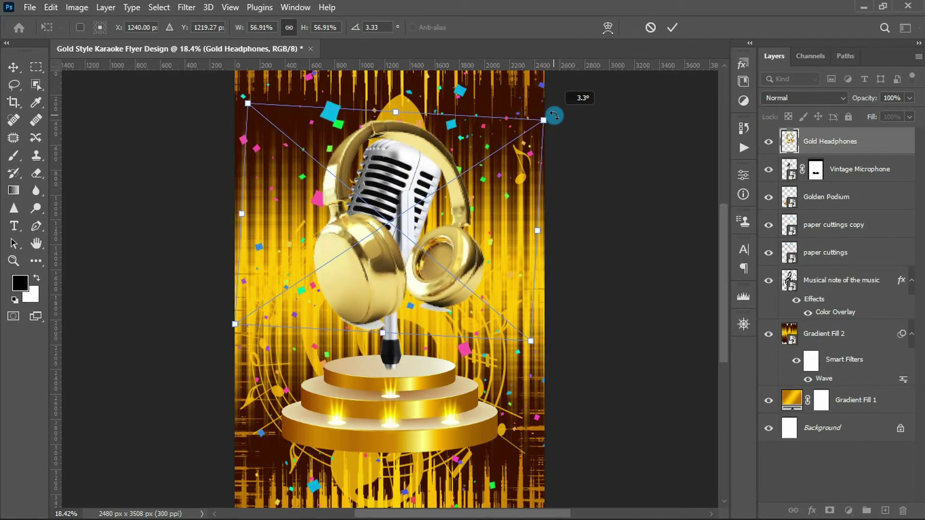
pyautogui.moveTo(461, 195); pyautogui.dragTo(435, 292)
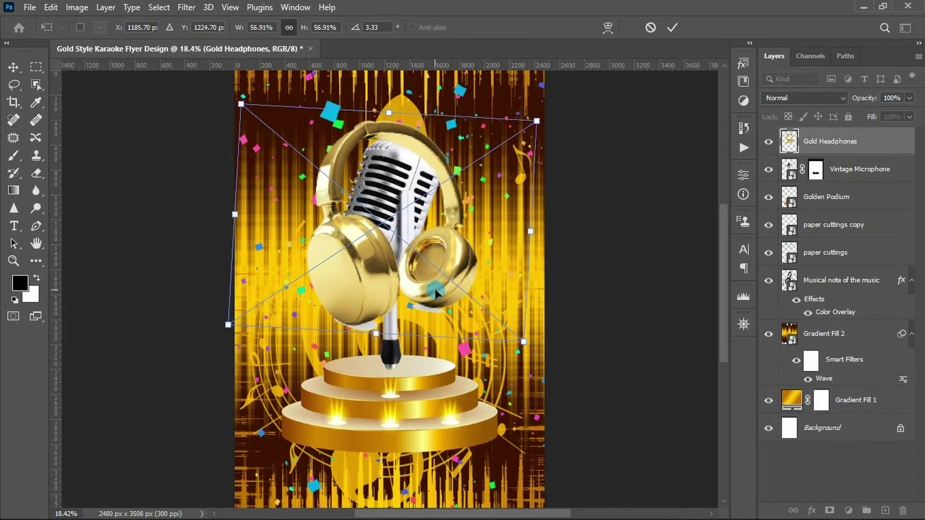
pyautogui.moveTo(542, 121); pyautogui.dragTo(542, 127)
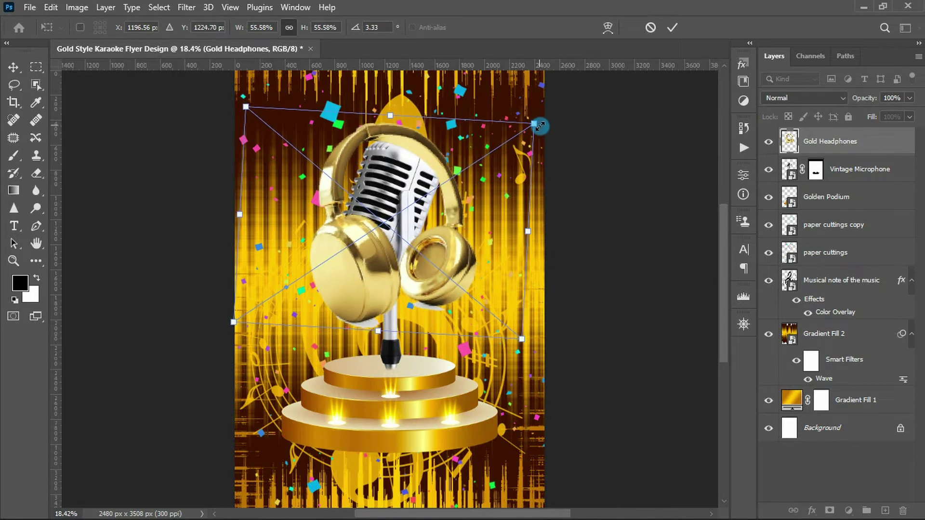
pyautogui.moveTo(380, 331); pyautogui.dragTo(381, 331)
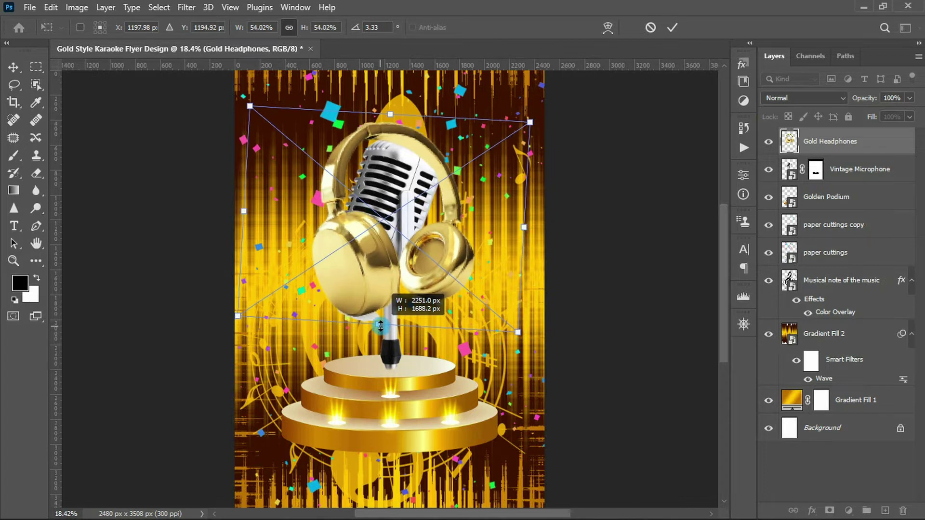
pyautogui.moveTo(381, 331); pyautogui.dragTo(379, 327)
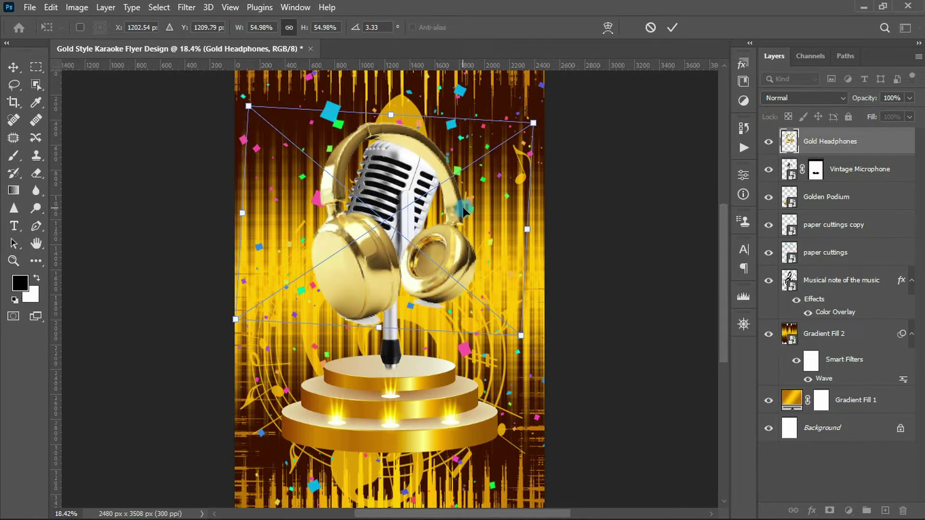
pyautogui.click(674, 27)
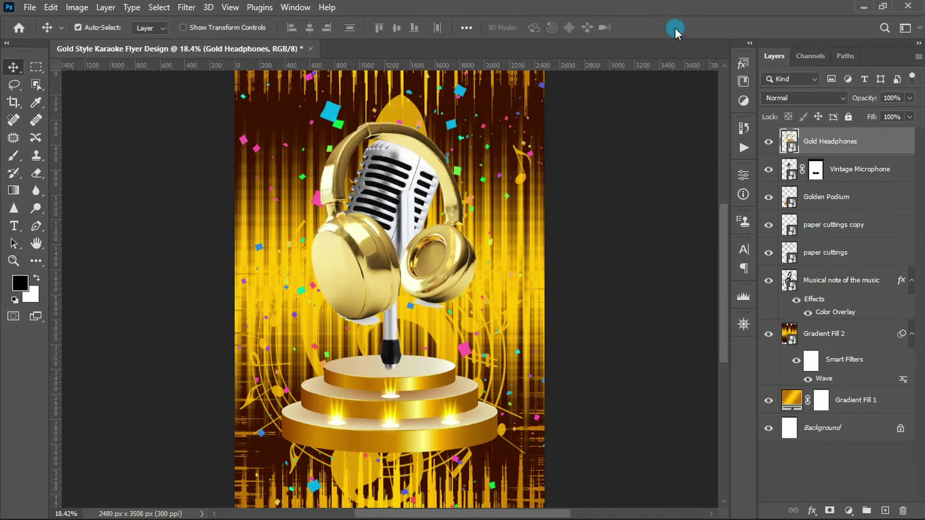
# - Enlarge the Vintage Microphone slightly, to about 101%
pyautogui.click(834, 180)
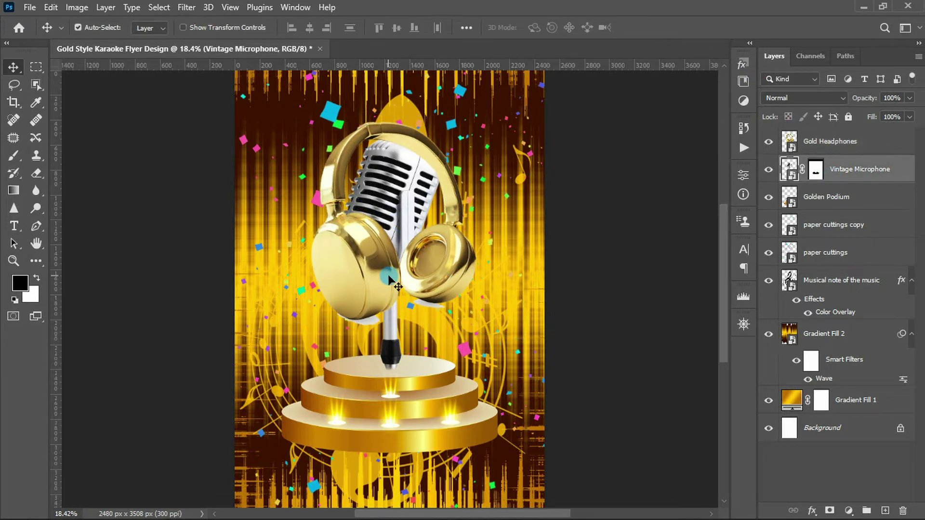
pyautogui.hotkey('ctrl', 't')
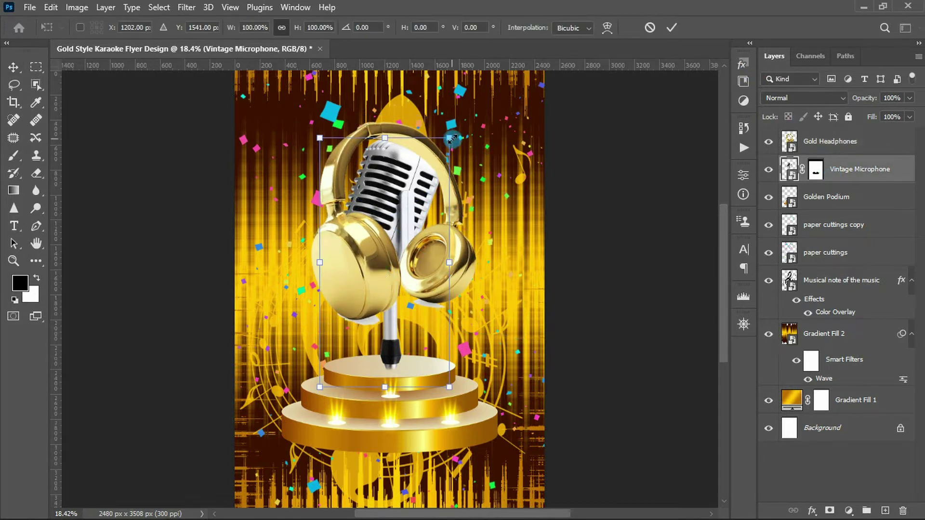
pyautogui.moveTo(455, 138); pyautogui.dragTo(456, 136)
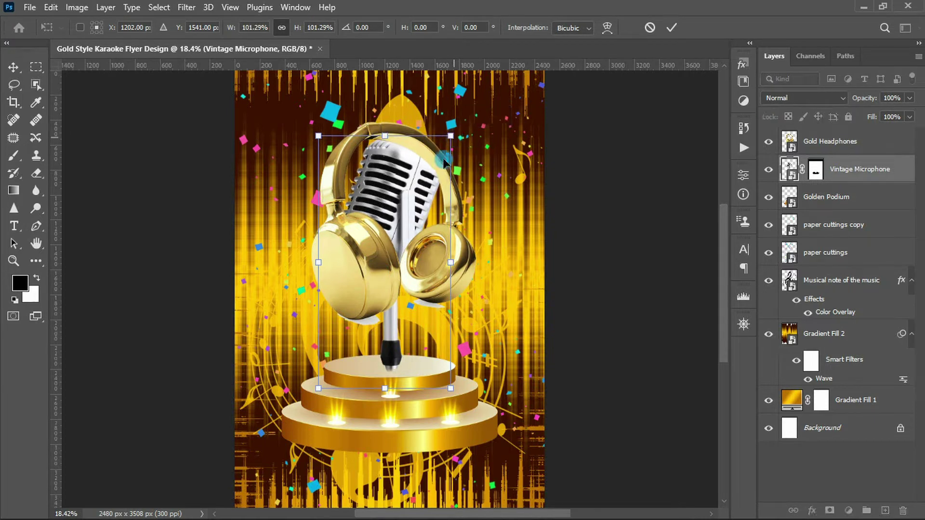
pyautogui.press('Return')
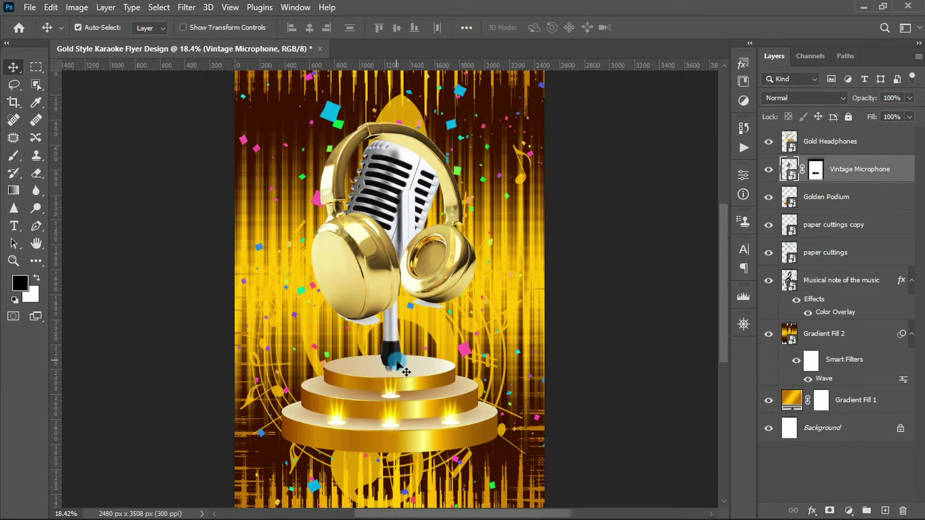
# - Shrink the Gold Headphones further, to about half their original size
pyautogui.click(798, 196)
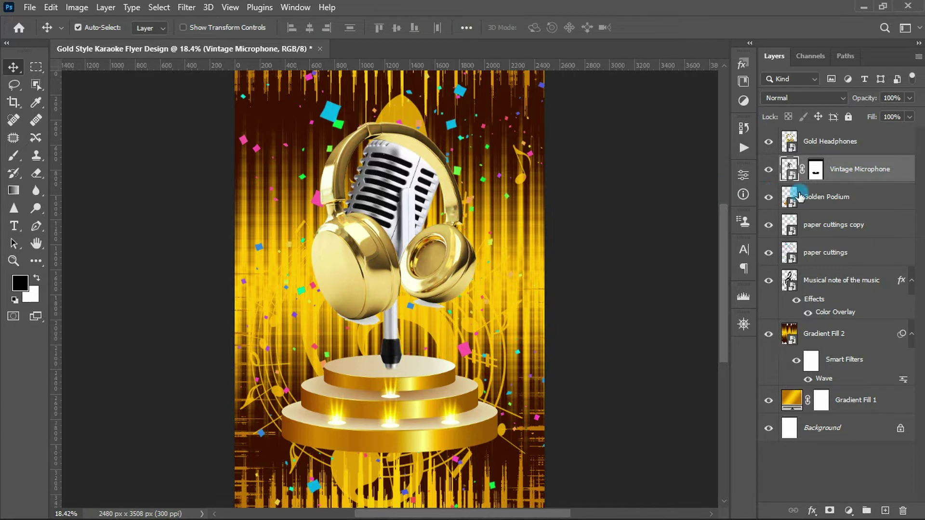
pyautogui.click(825, 141)
pyautogui.click(408, 260)
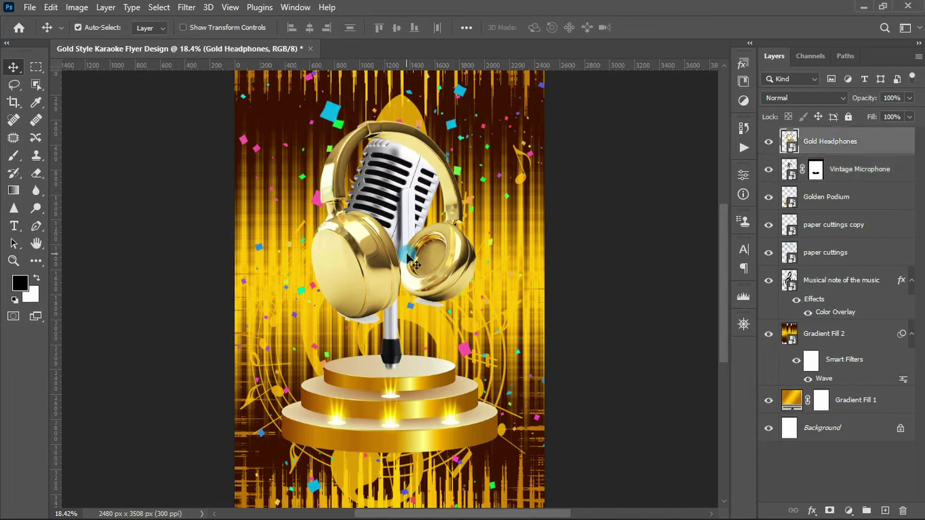
pyautogui.click(768, 142)
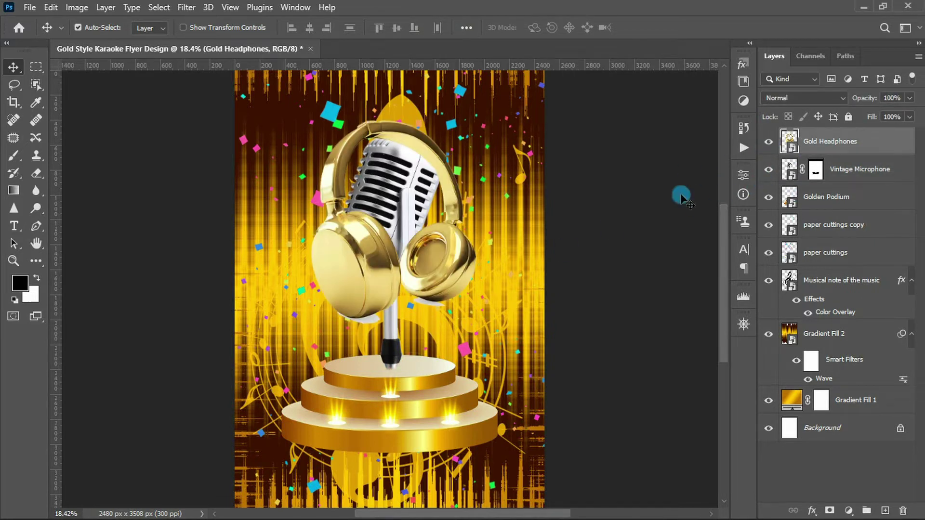
pyautogui.hotkey('ctrl', 't')
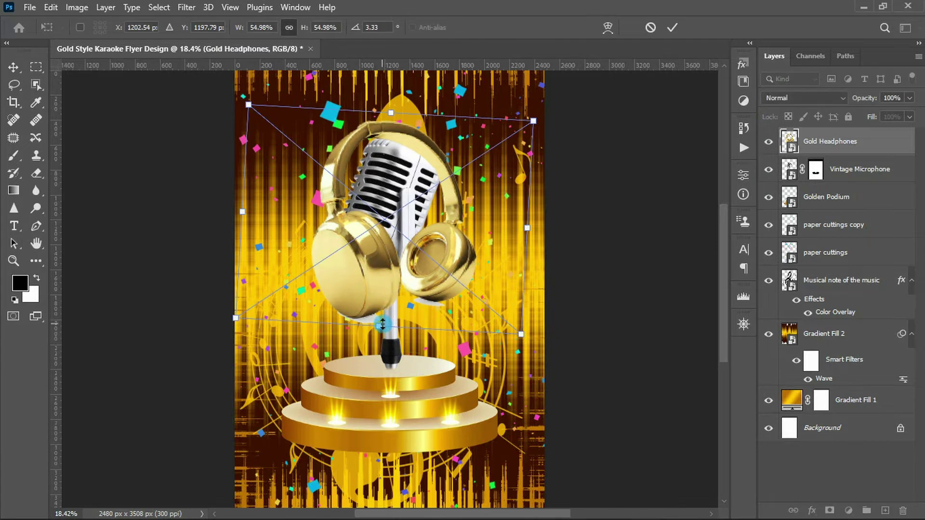
pyautogui.moveTo(383, 324); pyautogui.dragTo(379, 309)
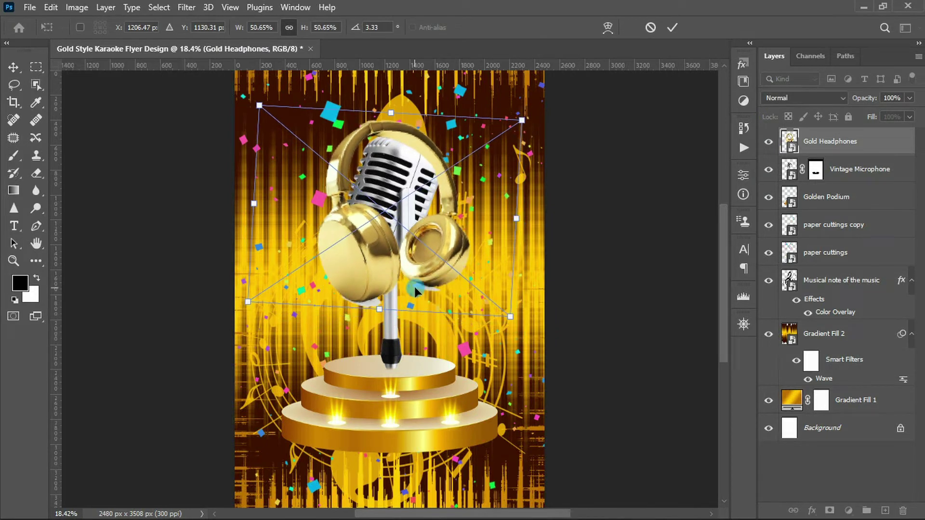
pyautogui.press('Return')
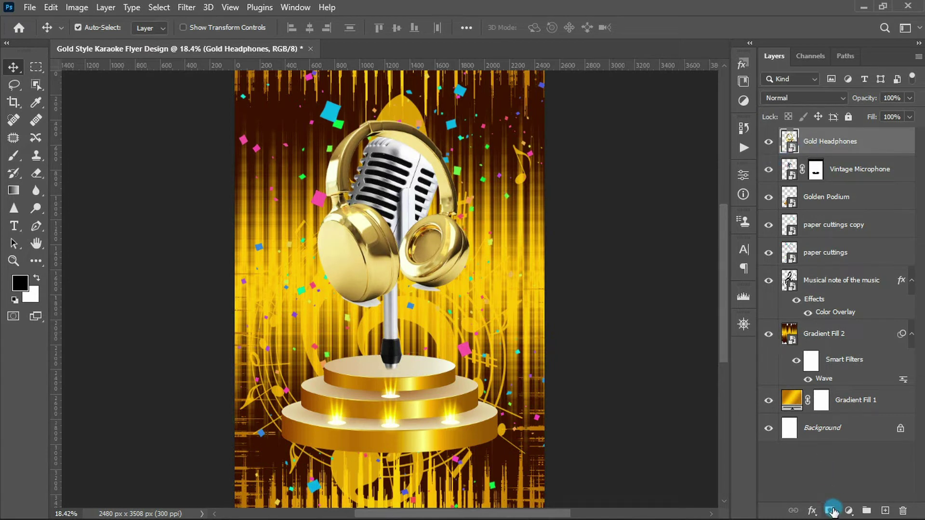
# - Mask the Gold Headphones and paint black inside the microphone's outline to reveal the mic
pyautogui.click(832, 511)
pyautogui.keyDown('ctrl'); pyautogui.click(787, 167); pyautogui.keyUp('ctrl')
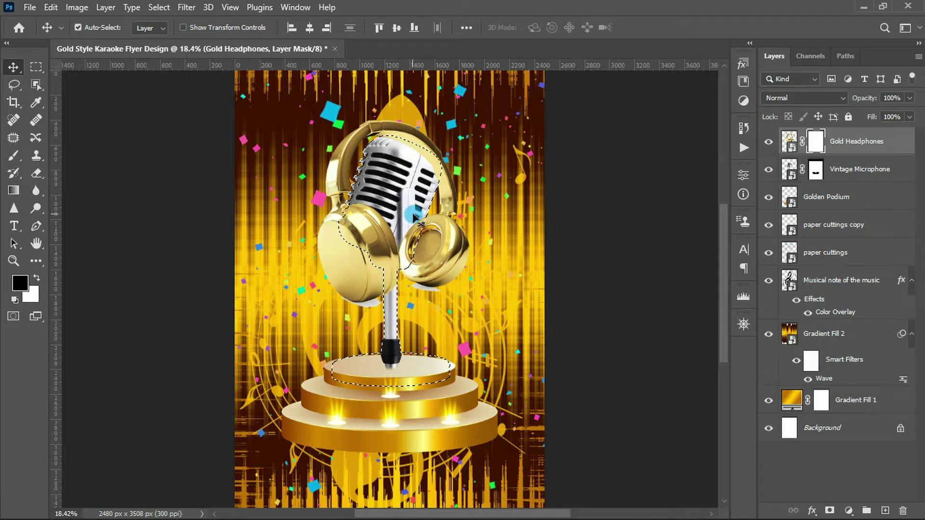
pyautogui.press('b')
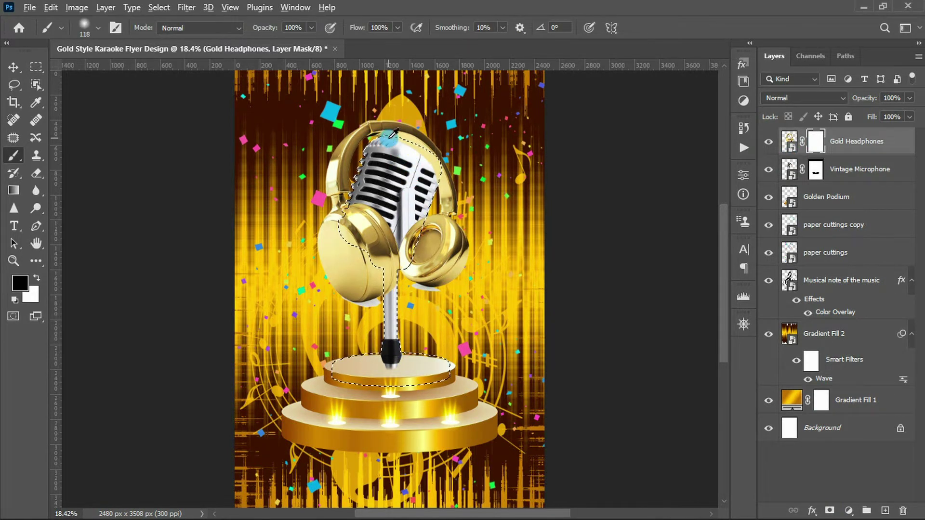
pyautogui.scroll(2, 389, 139)
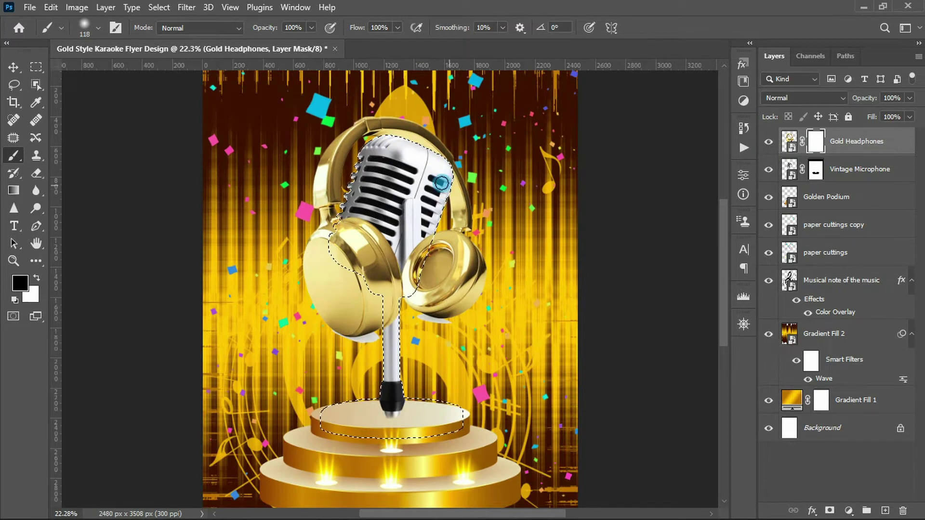
pyautogui.scroll(2, 441, 203)
pyautogui.press('[')
pyautogui.press('[')
pyautogui.moveTo(423, 299); pyautogui.dragTo(429, 222)
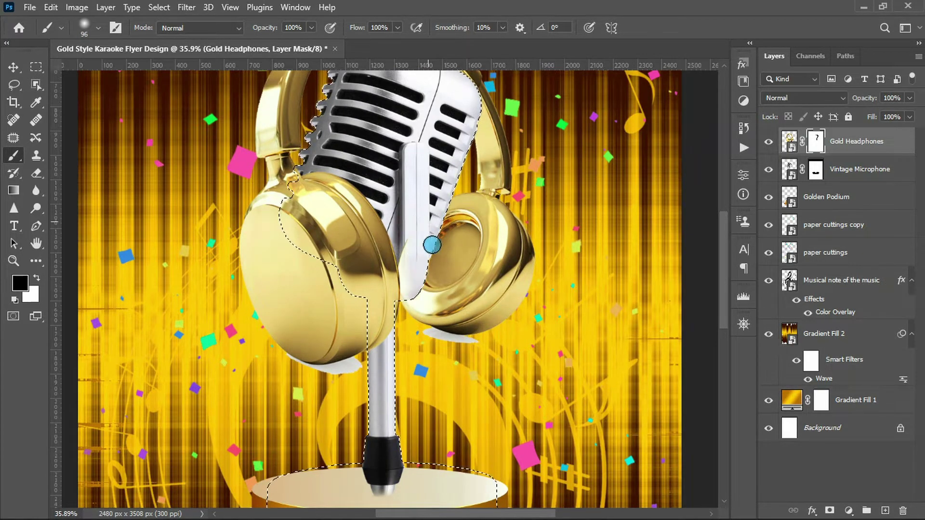
# - Refine the mask edges with a smaller brush, then deselect and fit the flyer
pyautogui.scroll(1, 413, 253)
pyautogui.press('[')
pyautogui.press('[')
pyautogui.press('[')
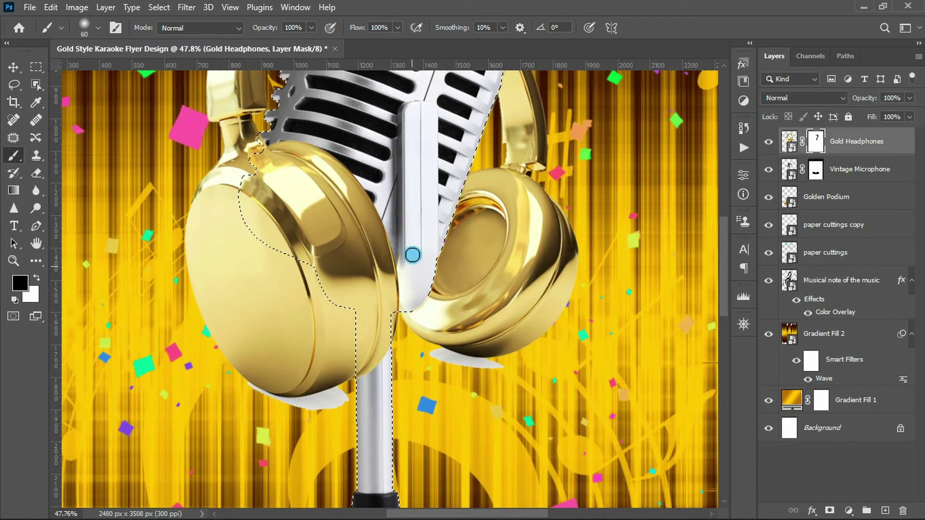
pyautogui.press('[')
pyautogui.press('[')
pyautogui.press('[')
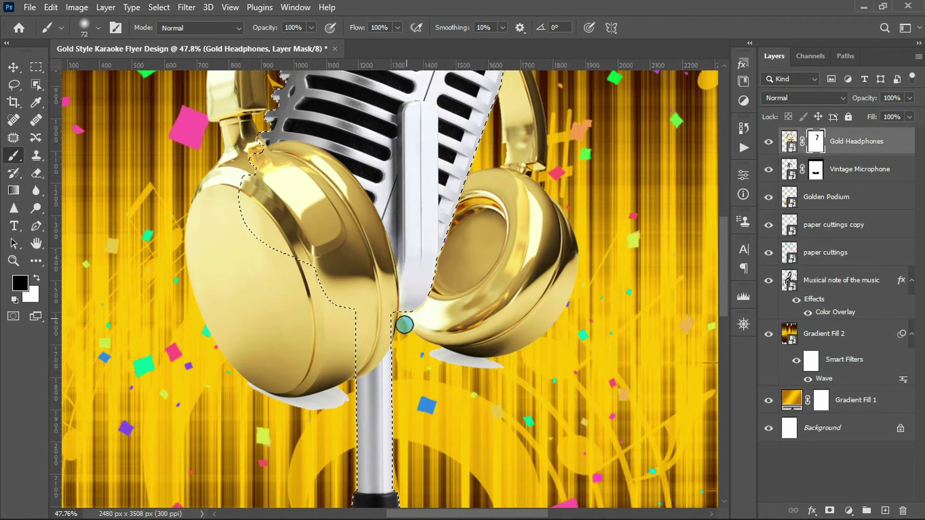
pyautogui.press(']')
pyautogui.press(']')
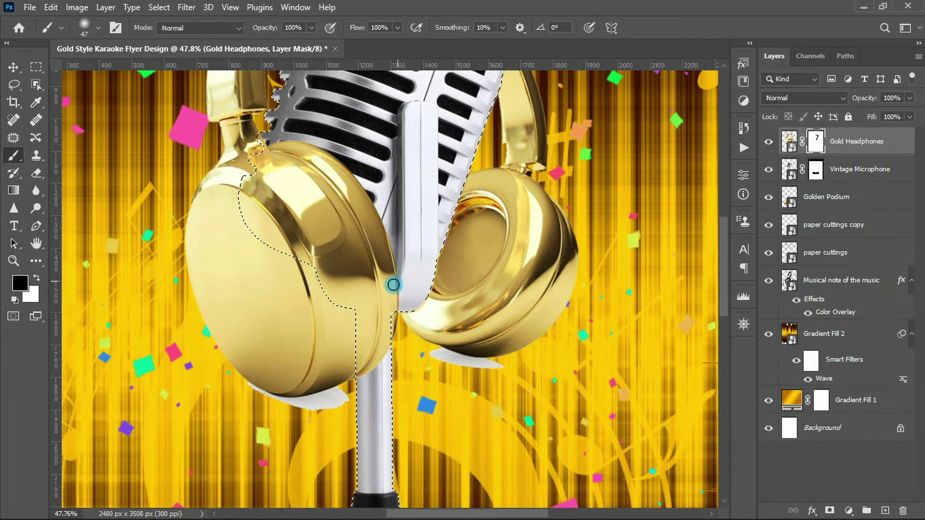
pyautogui.press('x')
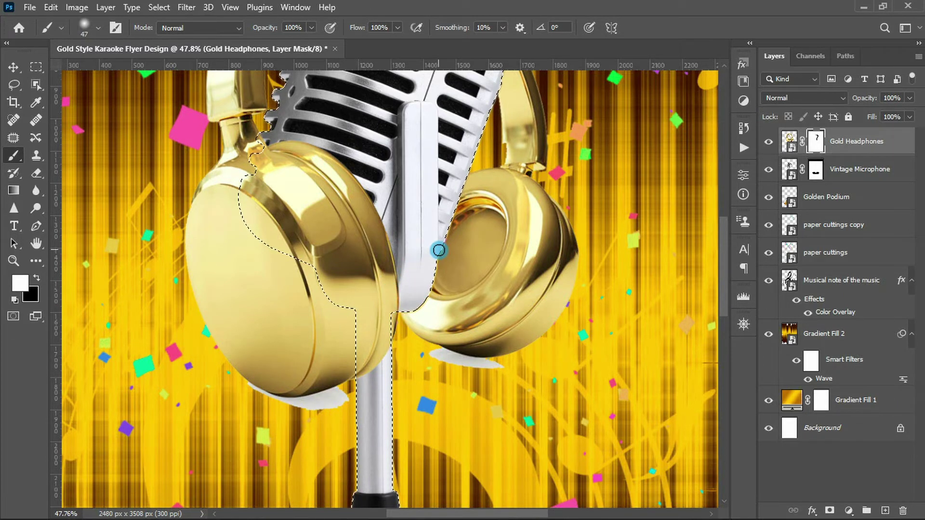
pyautogui.hotkey('ctrl', 'd')
pyautogui.hotkey('ctrl', '0')
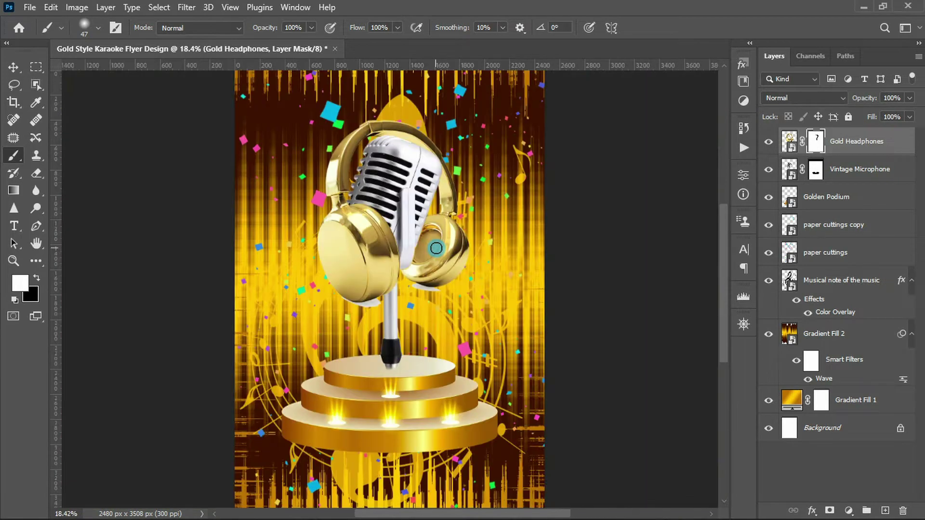
pyautogui.press('v')
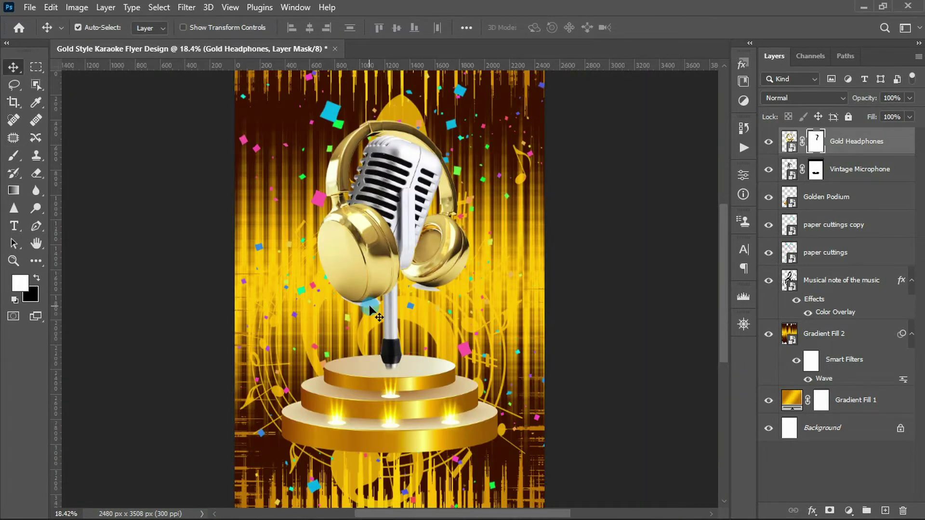
# - Zoom in and start a Pen path at the left headphone cup's lower edge
pyautogui.scroll(2, 358, 307)
pyautogui.press('p')
pyautogui.scroll(2, 347, 304)
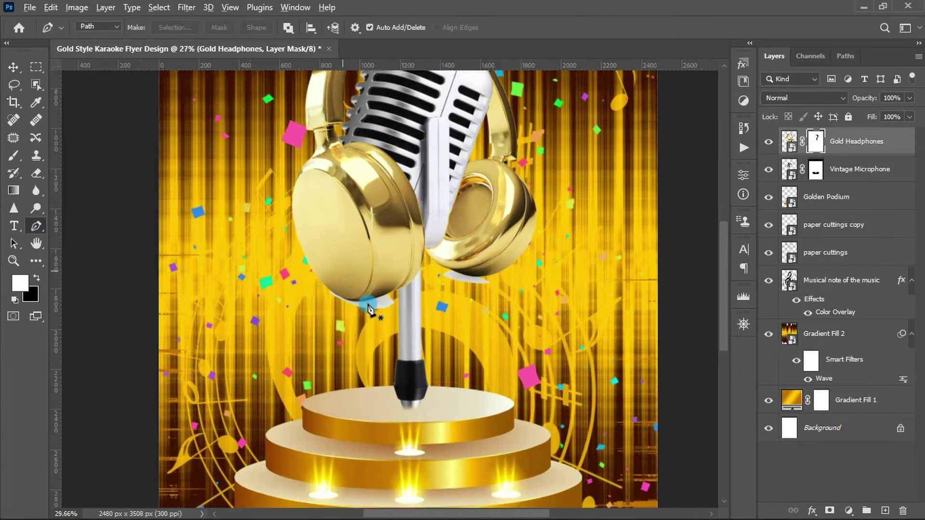
pyautogui.scroll(2, 346, 304)
pyautogui.scroll(1, 347, 305)
pyautogui.scroll(2, 348, 306)
pyautogui.scroll(-2, 350, 309)
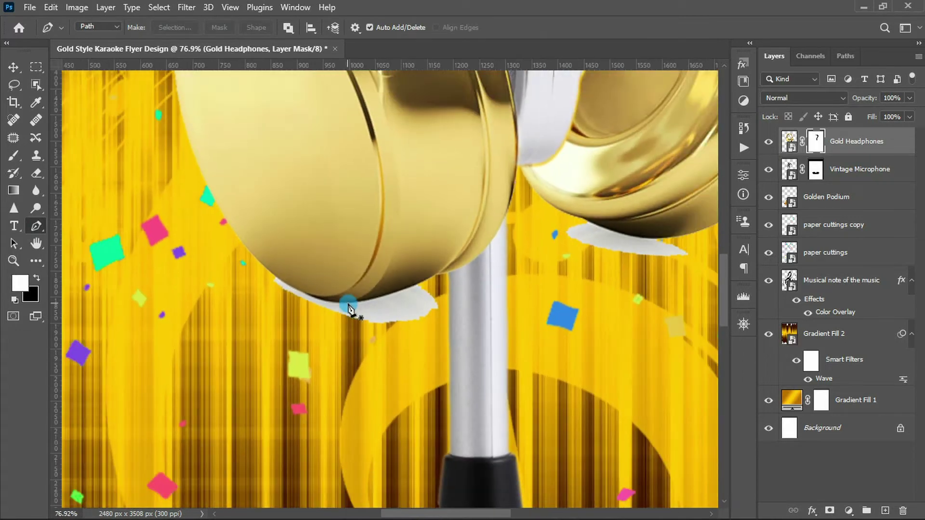
pyautogui.scroll(1, 273, 299)
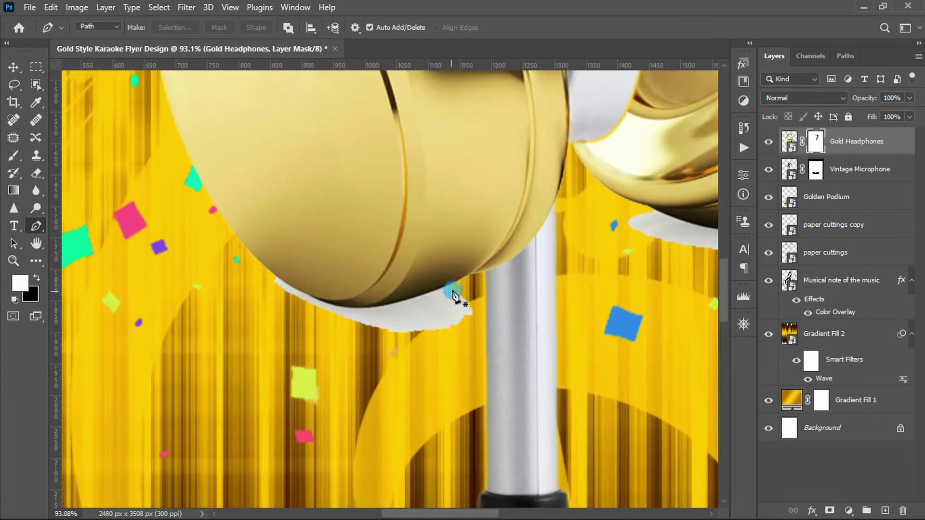
pyautogui.click(450, 285)
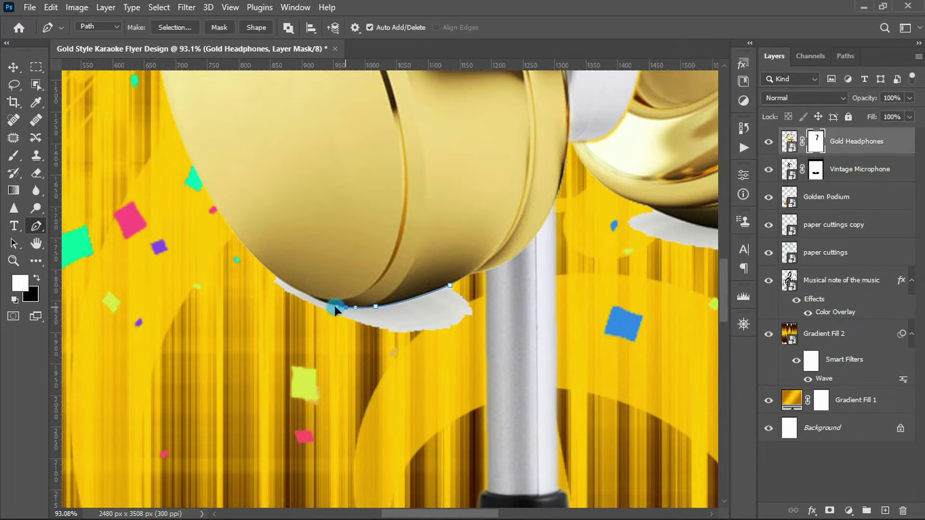
# - Trace the Pen path around the whitish patch under the left headphone cup
pyautogui.moveTo(310, 294); pyautogui.dragTo(307, 295)
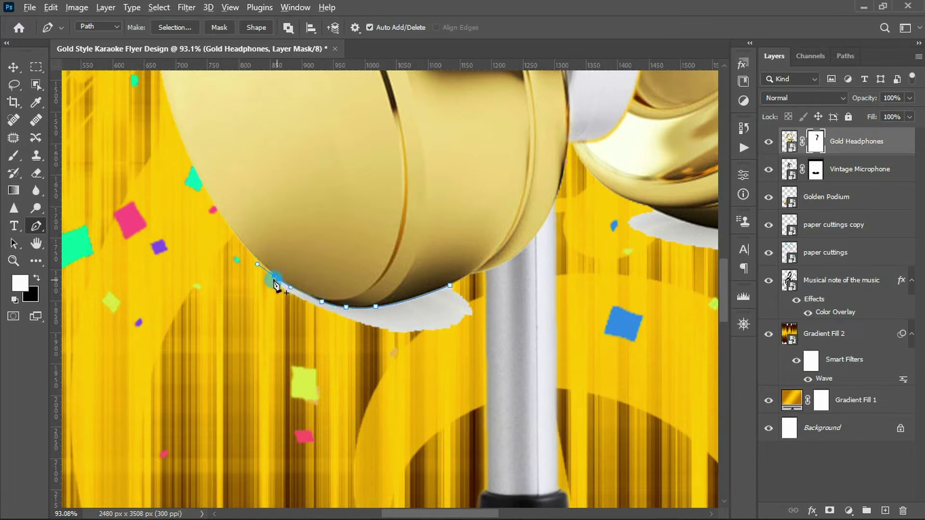
pyautogui.click(264, 283)
pyautogui.click(295, 313)
pyautogui.click(340, 330)
pyautogui.click(429, 347)
pyautogui.click(479, 320)
# - Convert the path to a selection, paint it black on the headphones mask, and deselect
pyautogui.rightClick(444, 301)
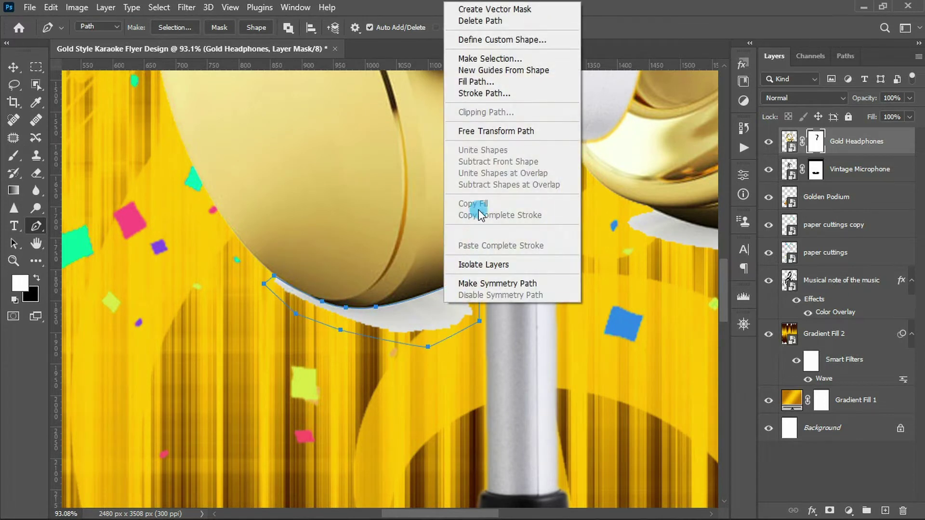
pyautogui.click(507, 61)
pyautogui.click(531, 130)
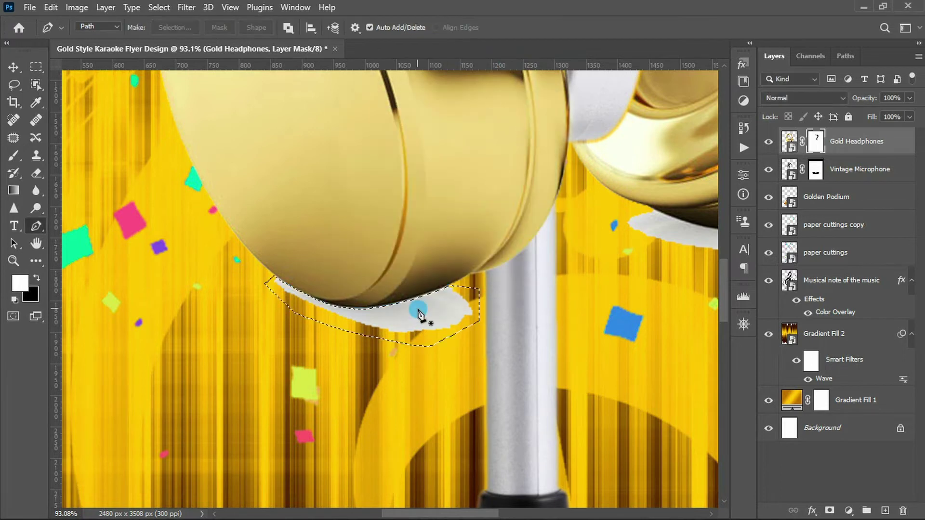
pyautogui.press('b')
pyautogui.press('x')
pyautogui.moveTo(415, 312)
pyautogui.mouseDown()
pyautogui.moveTo(428, 306)
pyautogui.moveTo(428, 329)
pyautogui.moveTo(258, 269)
pyautogui.mouseUp()
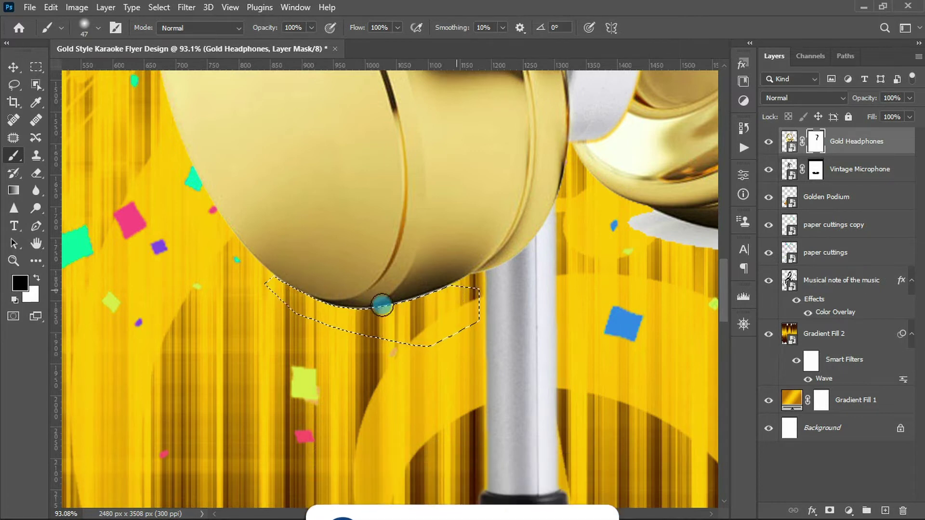
pyautogui.hotkey('ctrl', 'd')
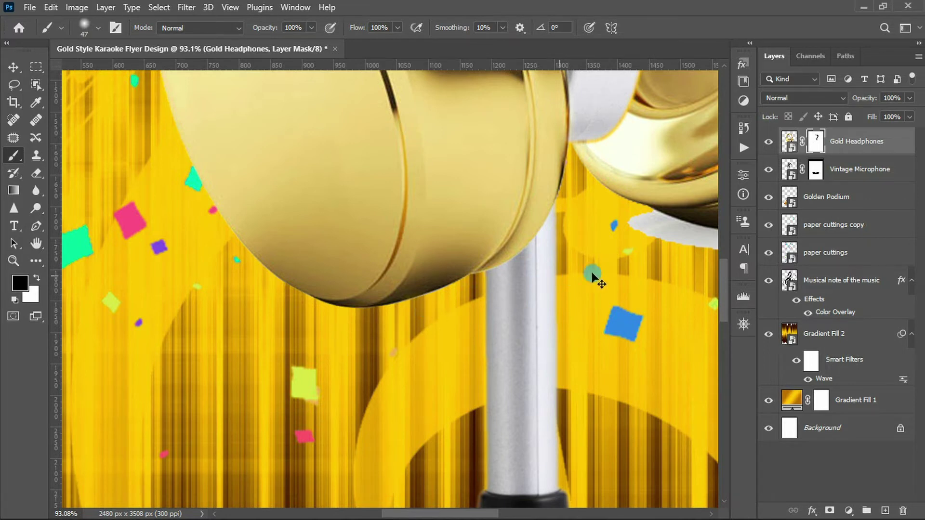
pyautogui.hscroll(5, 595, 270)
pyautogui.hscroll(5, 615, 270)
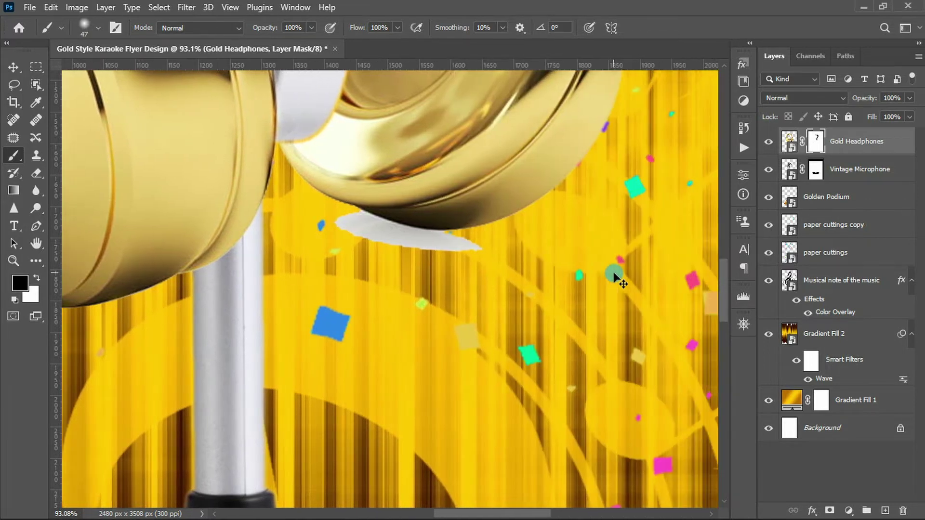
# - Outline the grey shadow under the right headphone cup with a closed Pen path
pyautogui.click(37, 225)
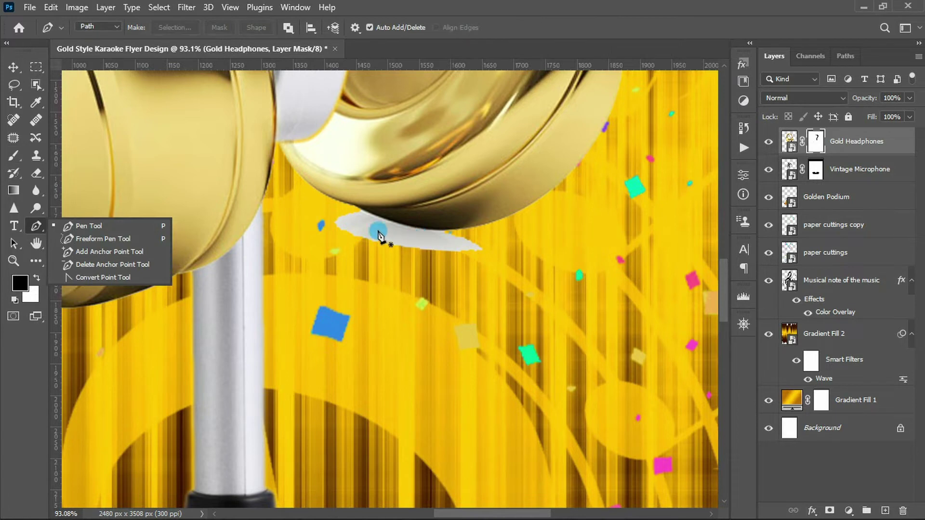
pyautogui.scroll(2, 359, 216)
pyautogui.click(358, 208)
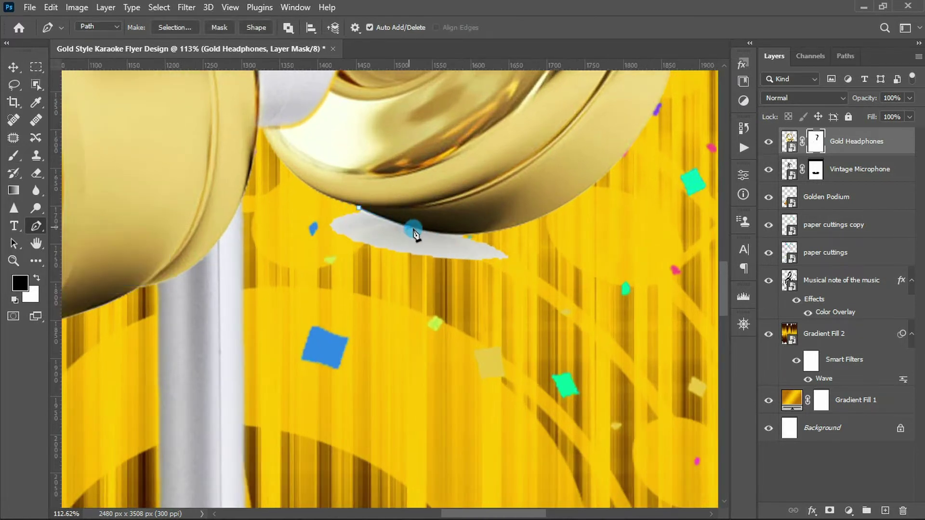
pyautogui.click(461, 238)
pyautogui.click(518, 249)
pyautogui.click(522, 263)
pyautogui.click(433, 267)
pyautogui.click(320, 233)
pyautogui.click(314, 216)
pyautogui.click(358, 209)
# - Turn the path into a selection, paint the shadow black on the mask, and deselect
pyautogui.rightClick(388, 242)
pyautogui.click(448, 271)
pyautogui.click(528, 130)
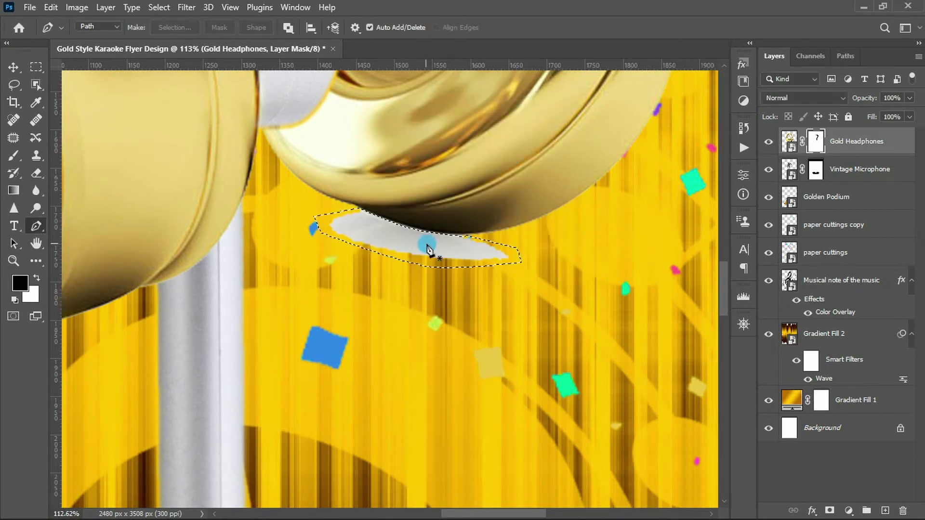
pyautogui.press('b')
pyautogui.moveTo(380, 227); pyautogui.dragTo(501, 247)
pyautogui.moveTo(327, 216)
pyautogui.mouseDown()
pyautogui.moveTo(388, 244)
pyautogui.moveTo(421, 245)
pyautogui.moveTo(320, 227)
pyautogui.moveTo(447, 244)
pyautogui.mouseUp()
pyautogui.hotkey('ctrl', 'd')
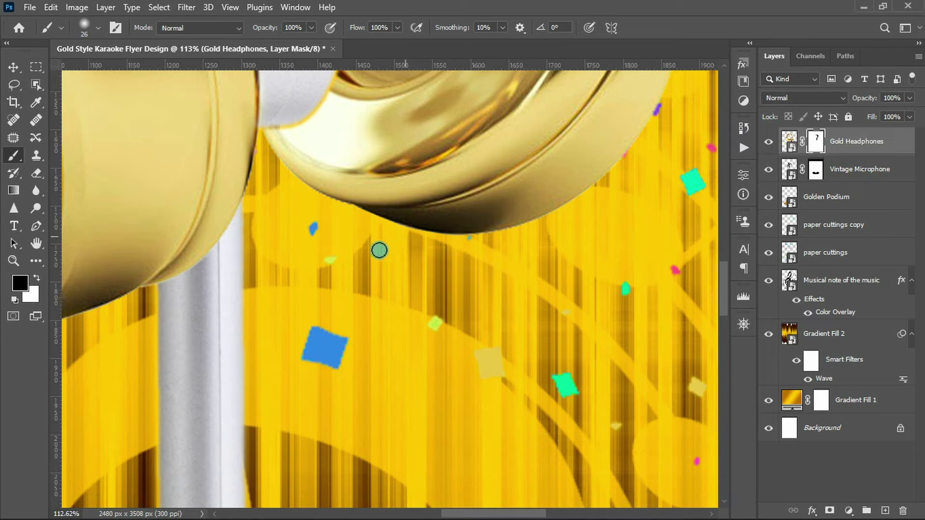
pyautogui.hotkey('ctrl', '0')
# - Set the two gold speakers on the podium, scaled to about 80% and tilted about -1.35°
pyautogui.press('v')
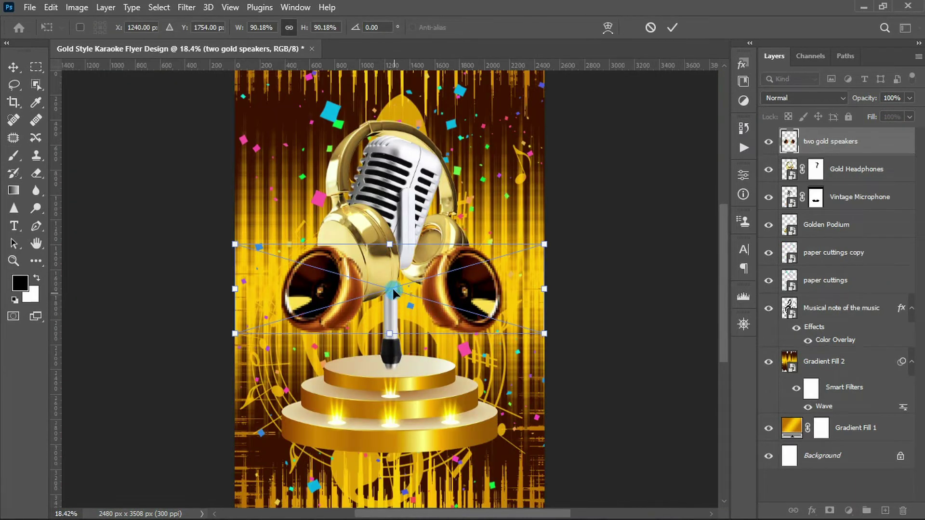
pyautogui.moveTo(389, 299); pyautogui.dragTo(442, 375)
pyautogui.moveTo(545, 310); pyautogui.dragTo(518, 315)
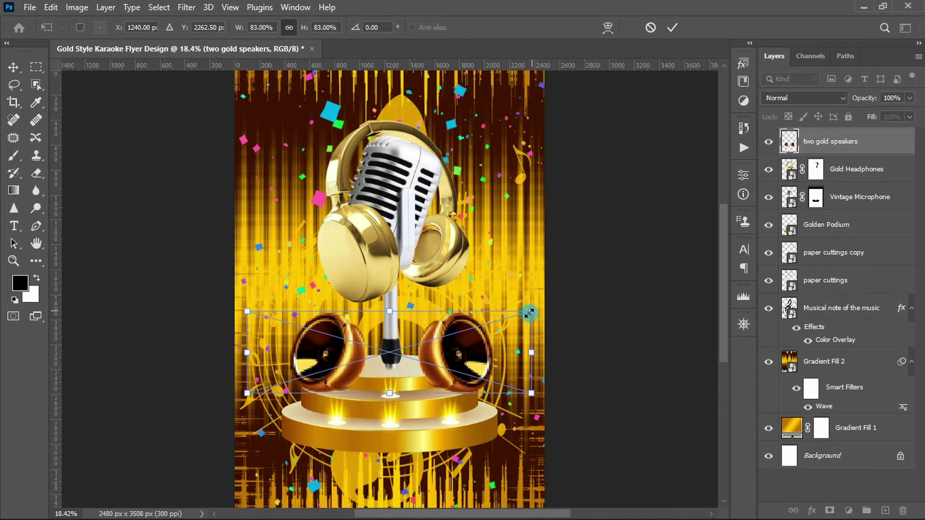
pyautogui.scroll(1, 530, 308)
pyautogui.moveTo(535, 311)
pyautogui.mouseDown()
pyautogui.moveTo(553, 306)
pyautogui.moveTo(524, 313)
pyautogui.mouseUp()
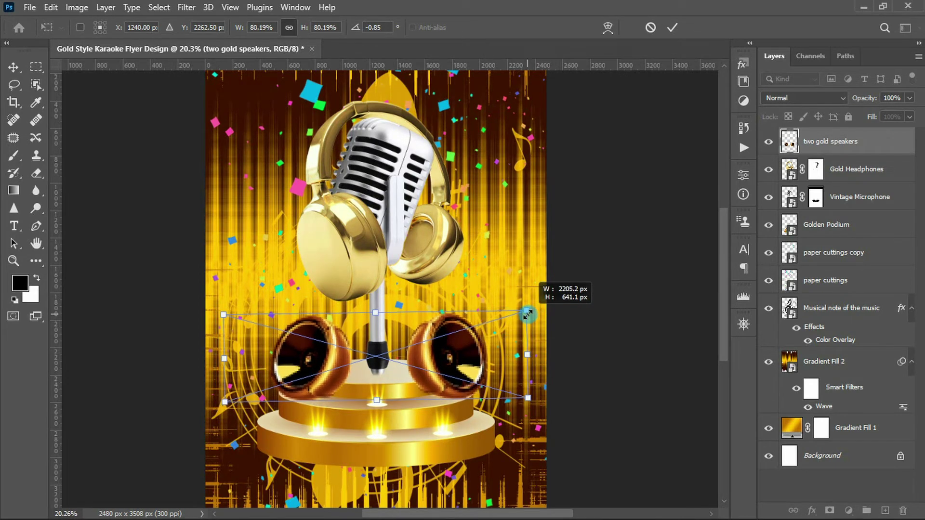
pyautogui.moveTo(439, 391); pyautogui.dragTo(437, 394)
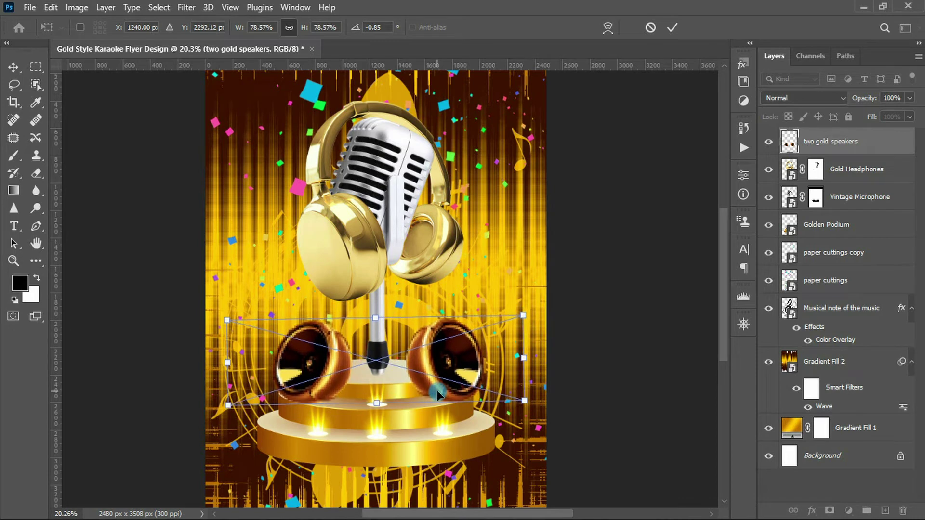
pyautogui.scroll(1, 527, 410)
pyautogui.moveTo(533, 409); pyautogui.dragTo(536, 407)
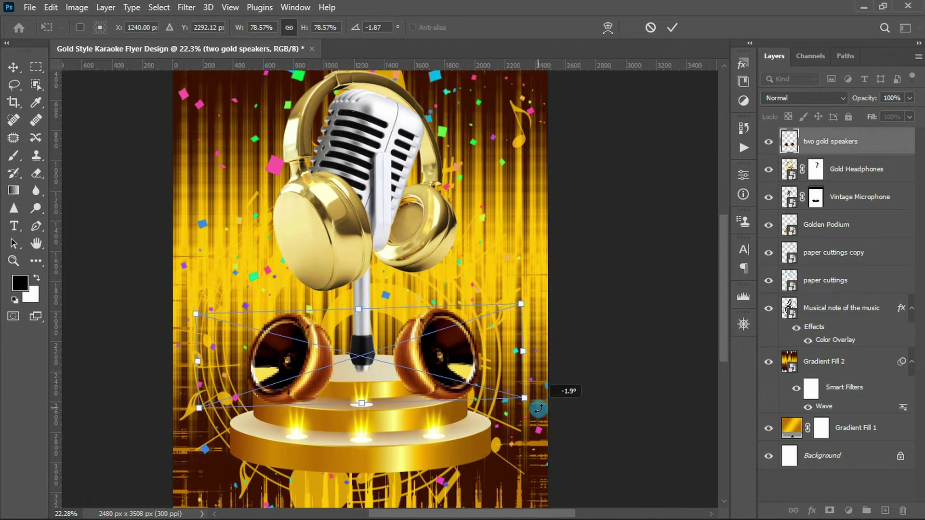
pyautogui.moveTo(522, 306); pyautogui.dragTo(528, 309)
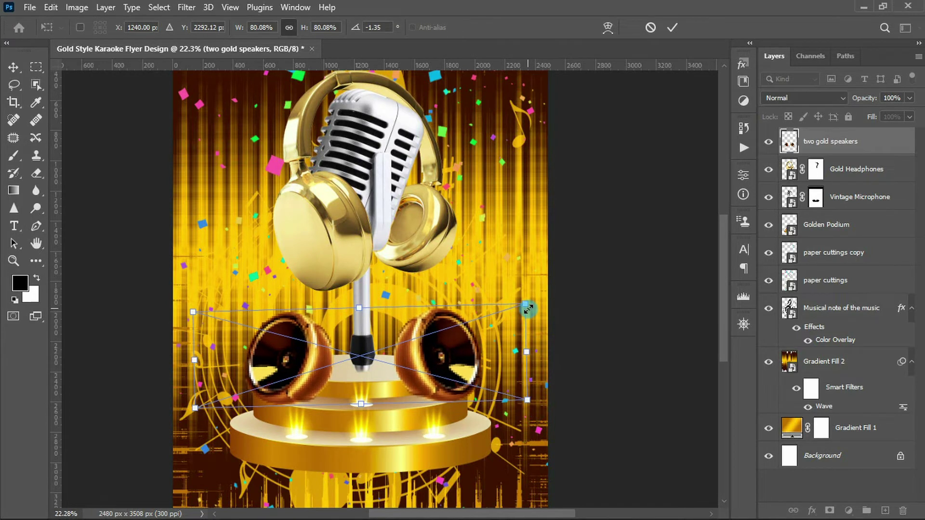
pyautogui.moveTo(492, 375); pyautogui.dragTo(491, 373)
pyautogui.press('Return')
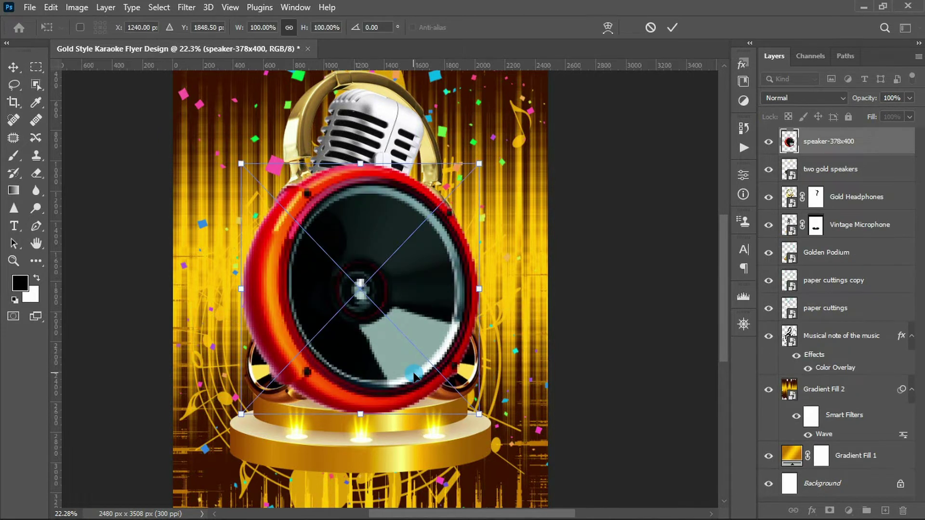
# - Rotate the red speaker 90° counter-clockwise and shrink it to about 42% between the gold speakers
pyautogui.rightClick(413, 376)
pyautogui.click(525, 231)
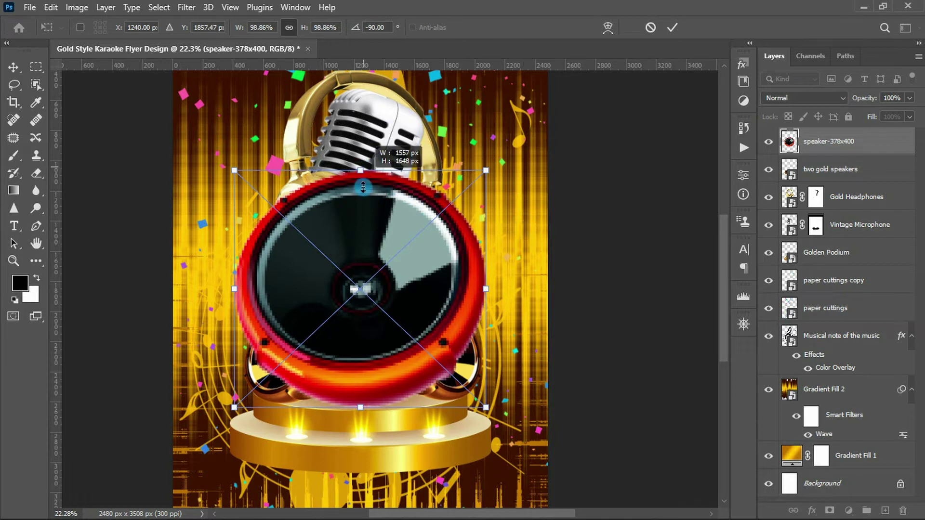
pyautogui.moveTo(364, 168); pyautogui.dragTo(360, 305)
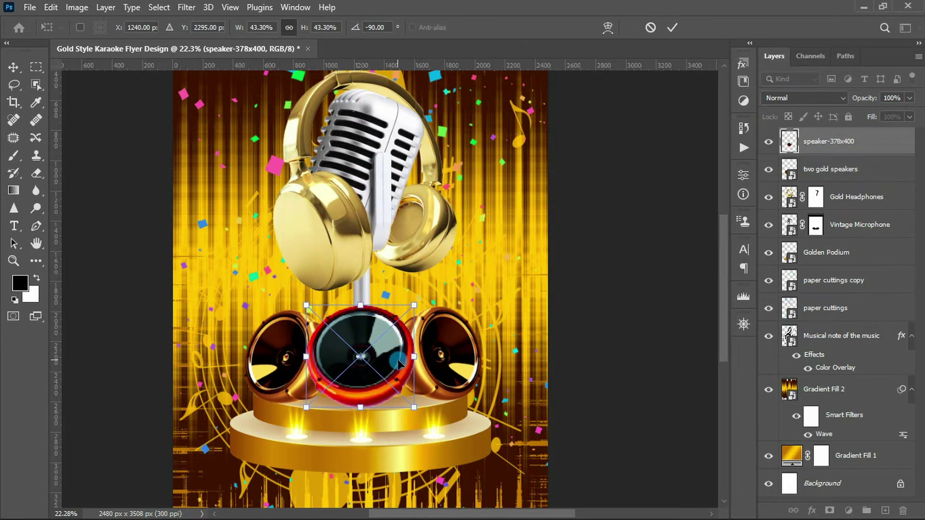
pyautogui.moveTo(366, 410); pyautogui.dragTo(363, 413)
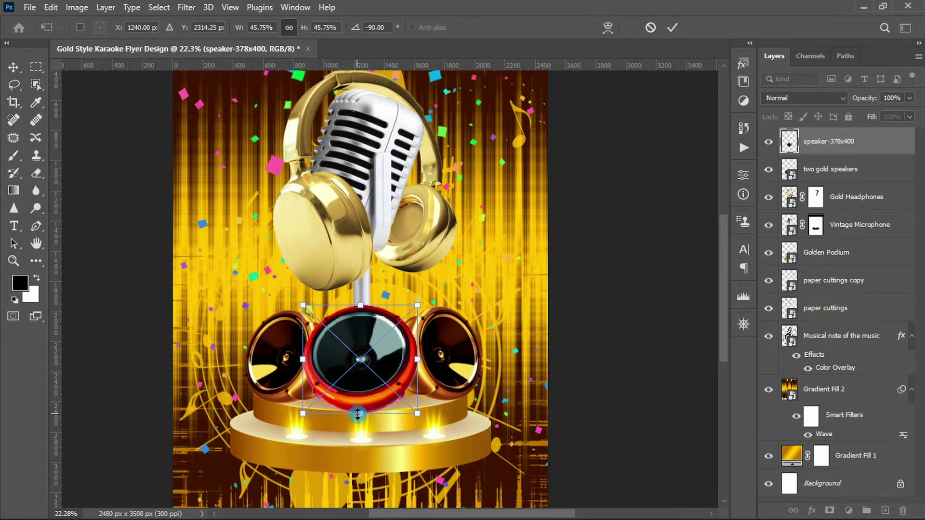
pyautogui.scroll(1, 360, 413)
pyautogui.moveTo(361, 412); pyautogui.dragTo(360, 408)
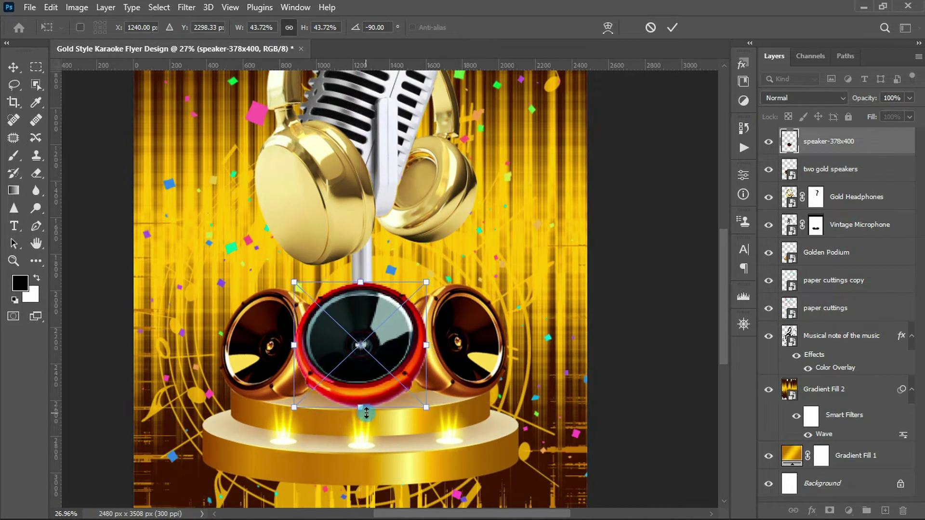
pyautogui.moveTo(363, 282); pyautogui.dragTo(361, 287)
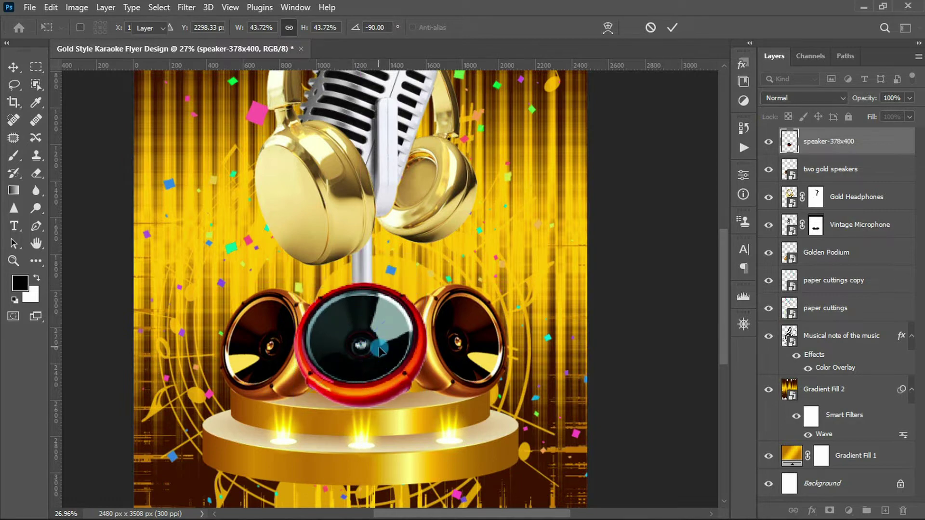
pyautogui.press('Return')
pyautogui.click(57, 8)
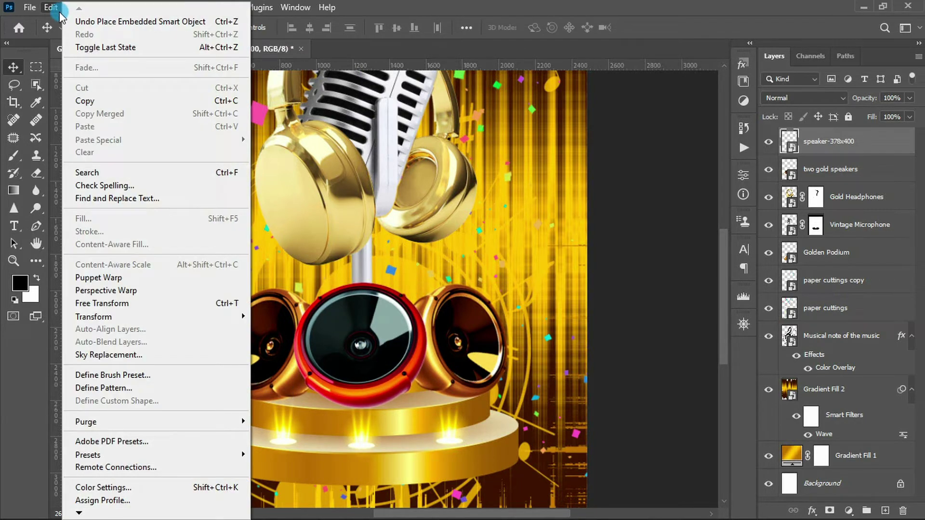
# - Apply a Perspective Warp to the red speaker, adjusting its top-right corner
pyautogui.click(135, 290)
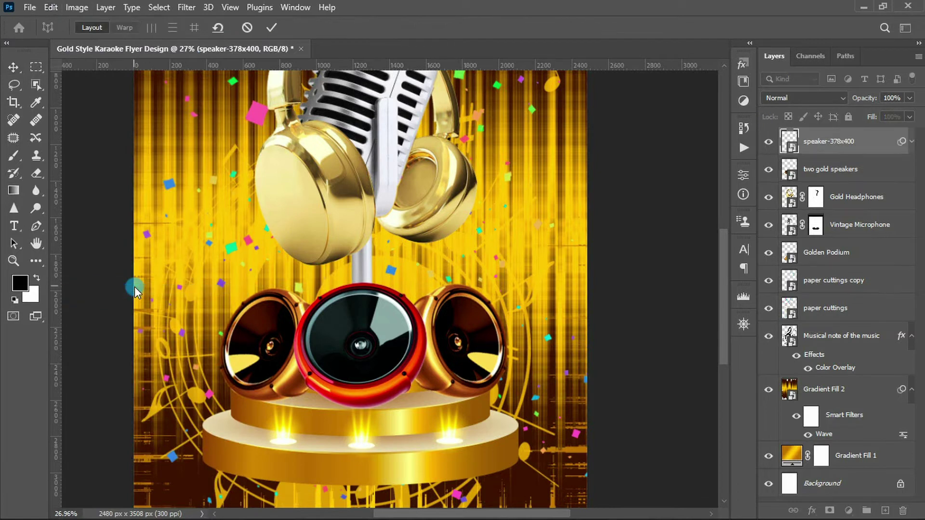
pyautogui.moveTo(283, 274)
pyautogui.mouseDown()
pyautogui.moveTo(395, 331)
pyautogui.moveTo(434, 413)
pyautogui.mouseUp()
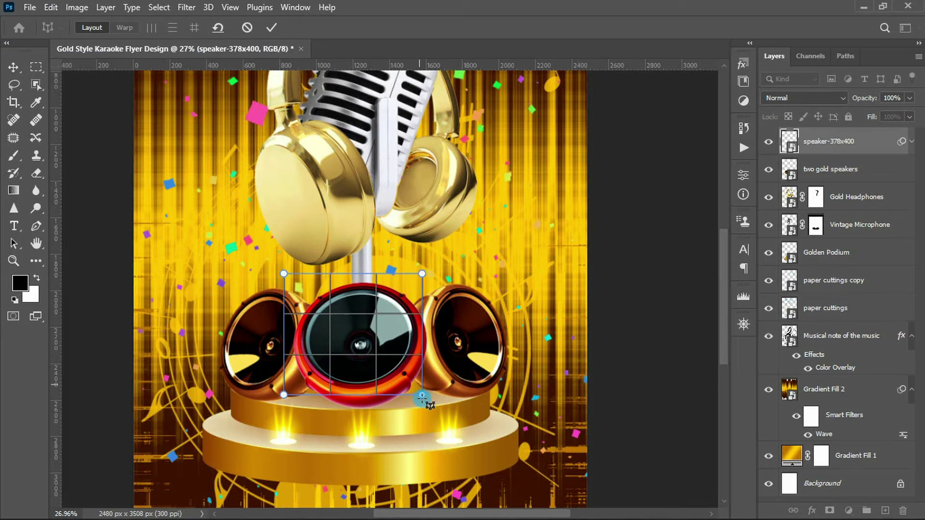
pyautogui.click(125, 28)
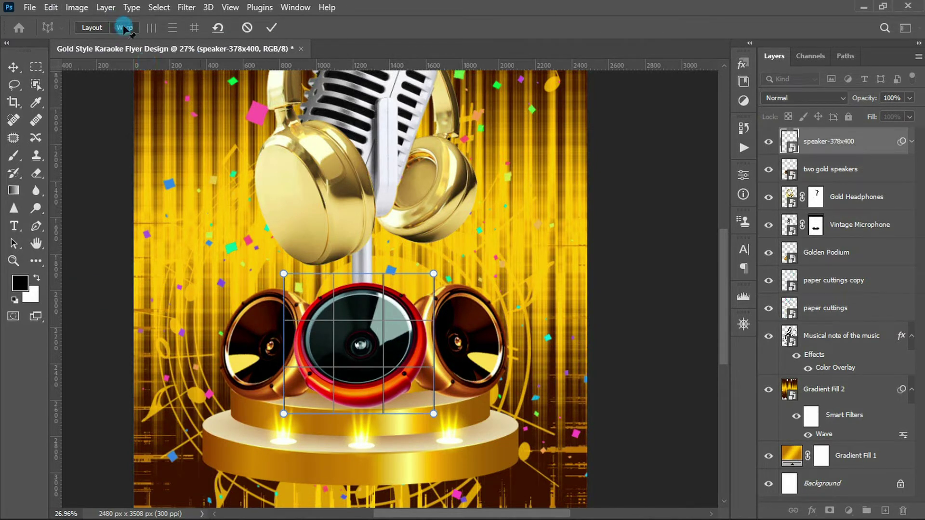
pyautogui.moveTo(433, 274); pyautogui.dragTo(429, 276)
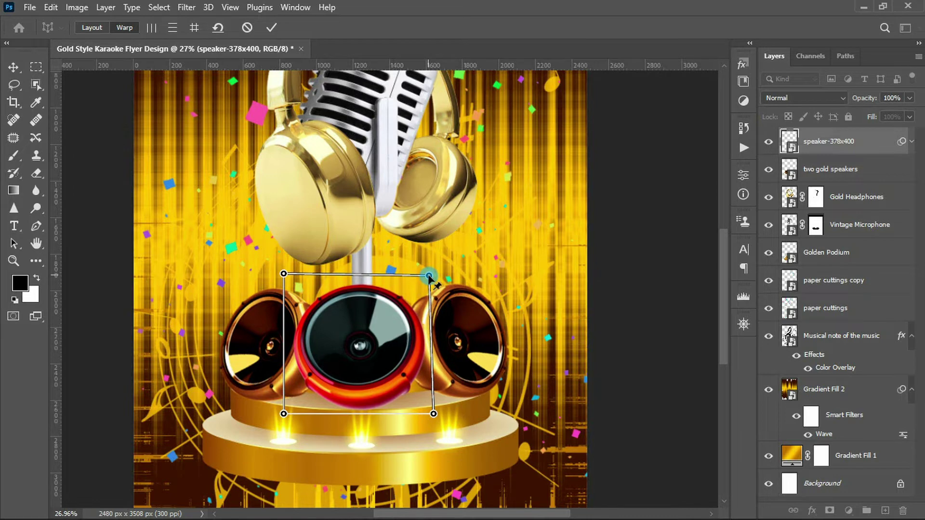
pyautogui.press('Return')
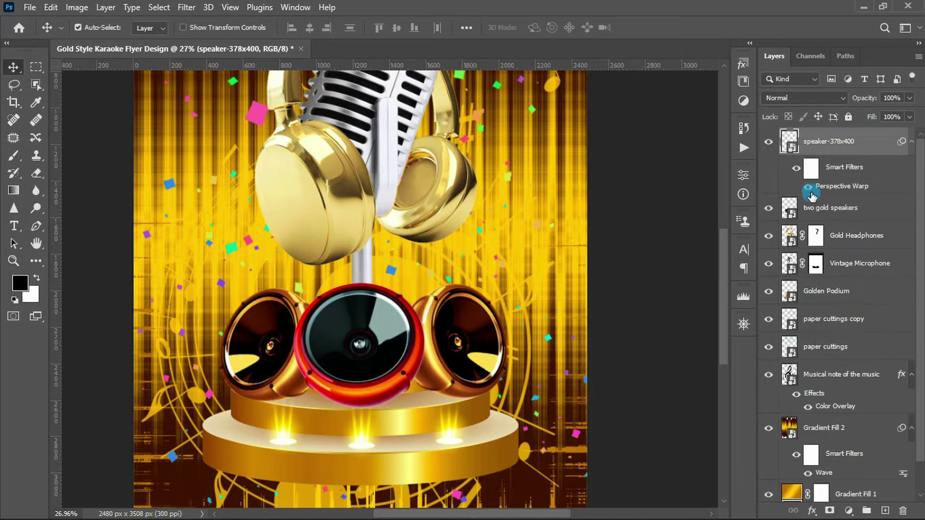
# - Compare the warp on and off, nudge the centre speaker right, and zoom out
pyautogui.click(806, 187)
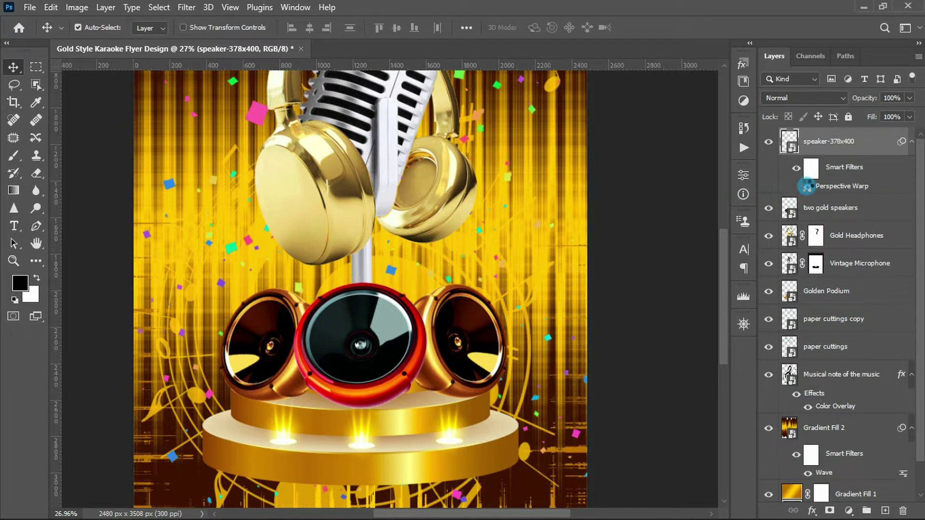
pyautogui.click(807, 187)
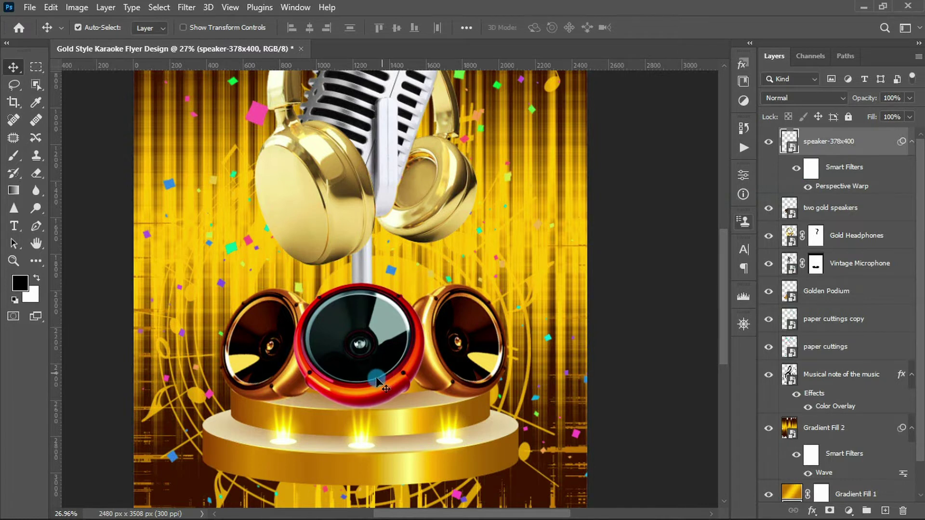
pyautogui.hotkey('shift', 'Right')
pyautogui.hotkey('shift', 'Right')
pyautogui.hotkey('shift', 'Right')
pyautogui.hotkey('shift', 'Right')
pyautogui.hotkey('shift', 'Right')
pyautogui.hotkey('shift', 'Right')
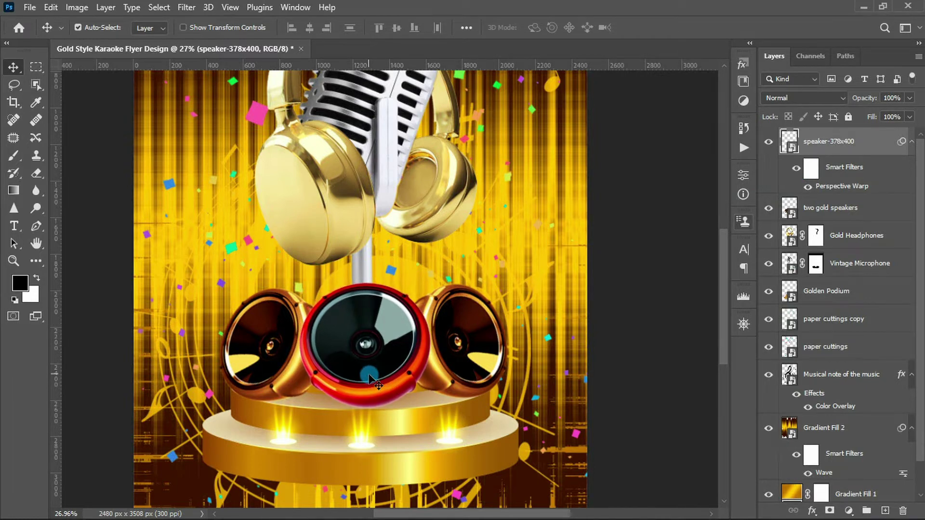
pyautogui.scroll(-2, 411, 333)
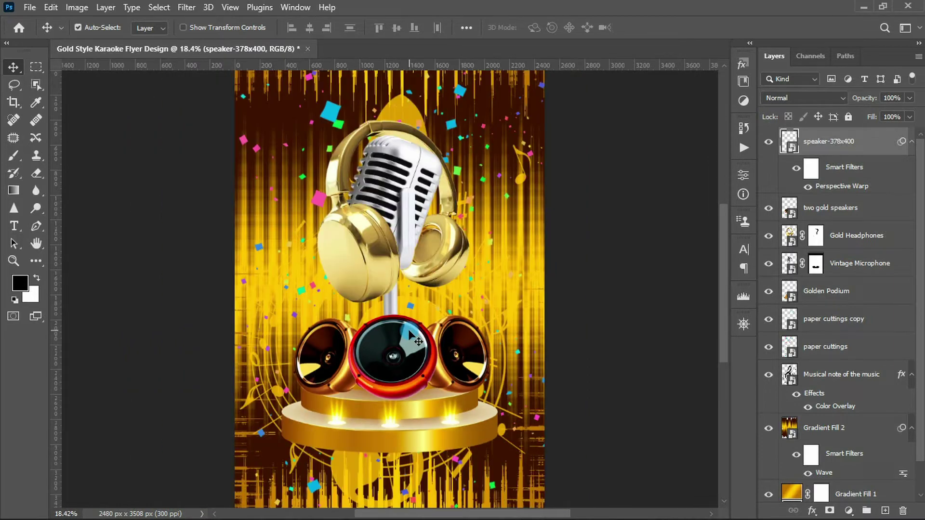
# - Move the spotlight to the top-right corner, scale it to about 33% and rotate it about -24°
pyautogui.scroll(-1, 409, 267)
pyautogui.scroll(-2, 410, 267)
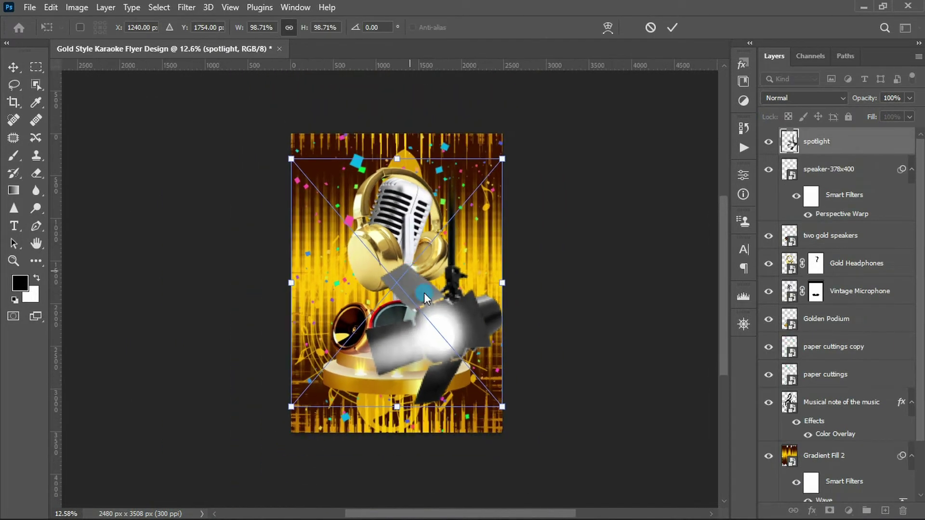
pyautogui.moveTo(439, 287); pyautogui.dragTo(445, 183)
pyautogui.scroll(1, 447, 180)
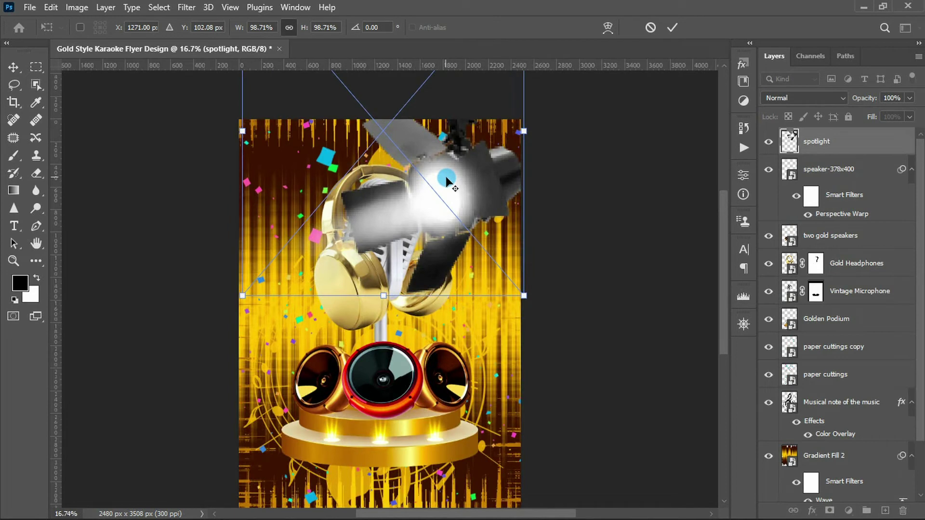
pyautogui.moveTo(242, 296); pyautogui.dragTo(308, 197)
pyautogui.moveTo(503, 180)
pyautogui.mouseDown()
pyautogui.moveTo(494, 202)
pyautogui.moveTo(487, 194)
pyautogui.moveTo(542, 176)
pyautogui.mouseUp()
pyautogui.press('Right')
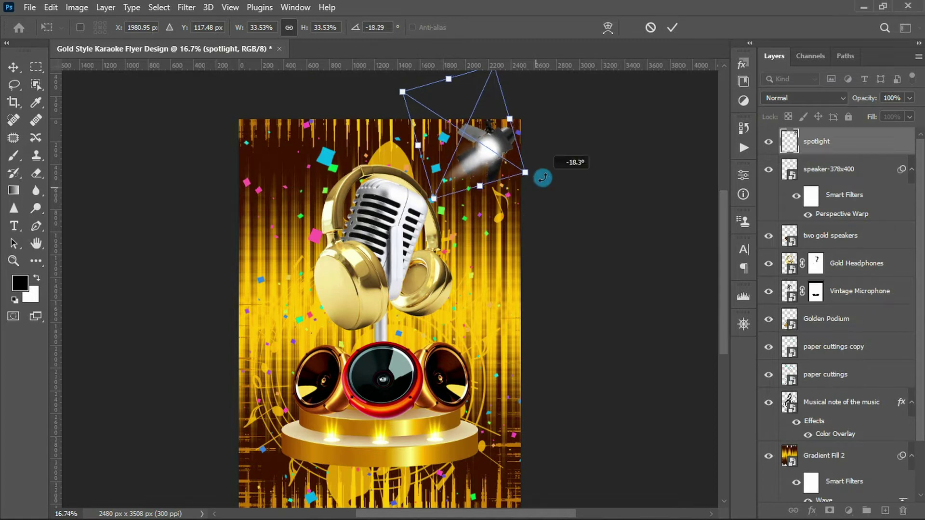
pyautogui.press('Right')
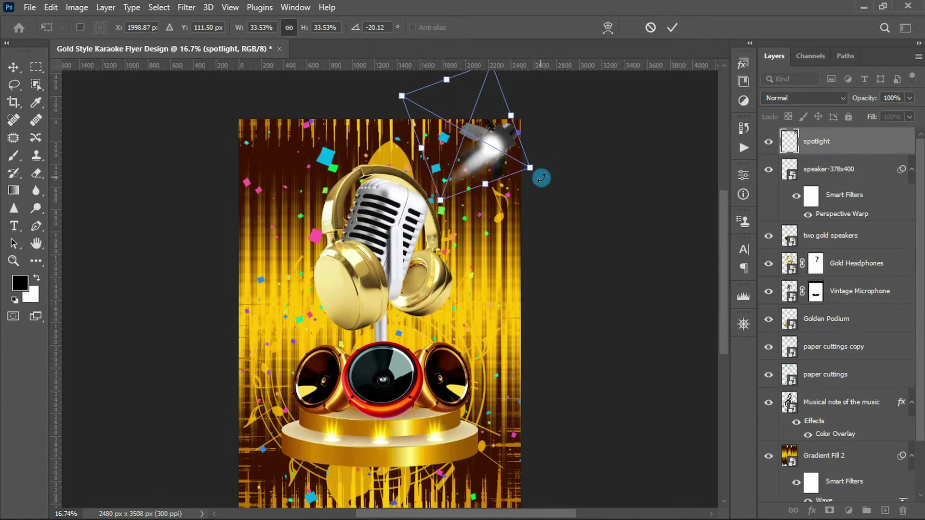
pyautogui.moveTo(540, 177); pyautogui.dragTo(554, 172)
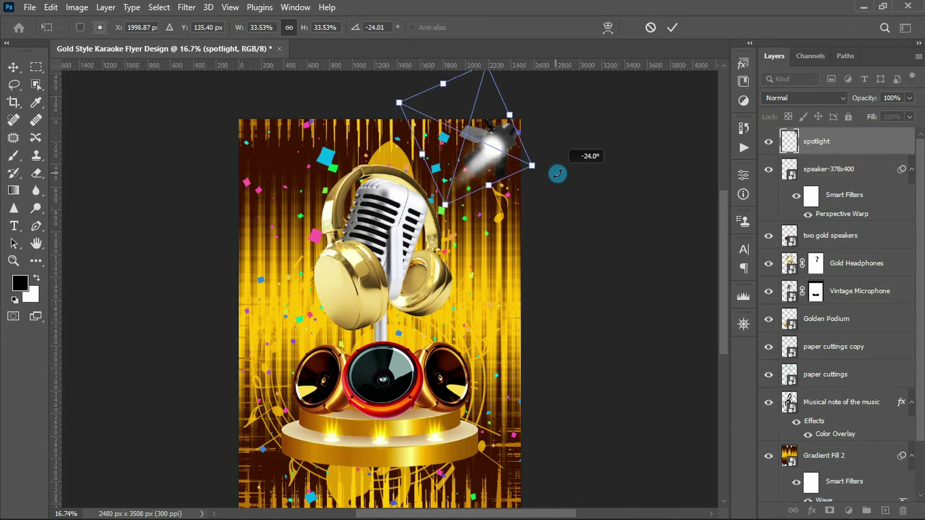
pyautogui.click(670, 27)
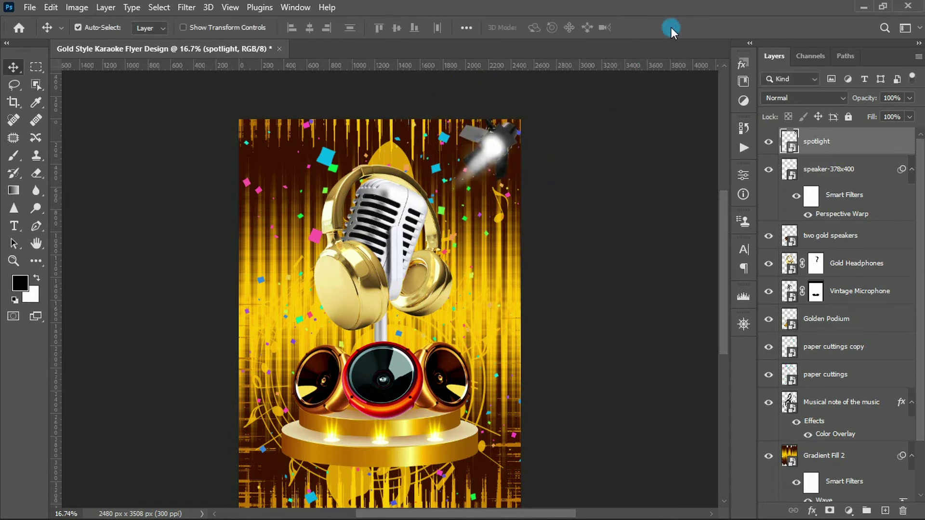
# - On a new layer, fill a tall strip below the spotlight with a white-to-transparent gradient
pyautogui.click(36, 67)
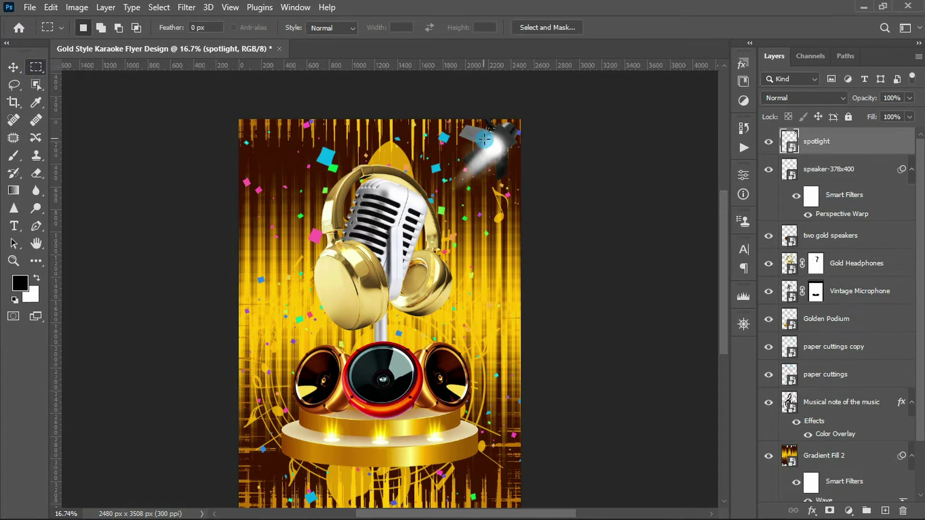
pyautogui.moveTo(481, 137); pyautogui.dragTo(506, 353)
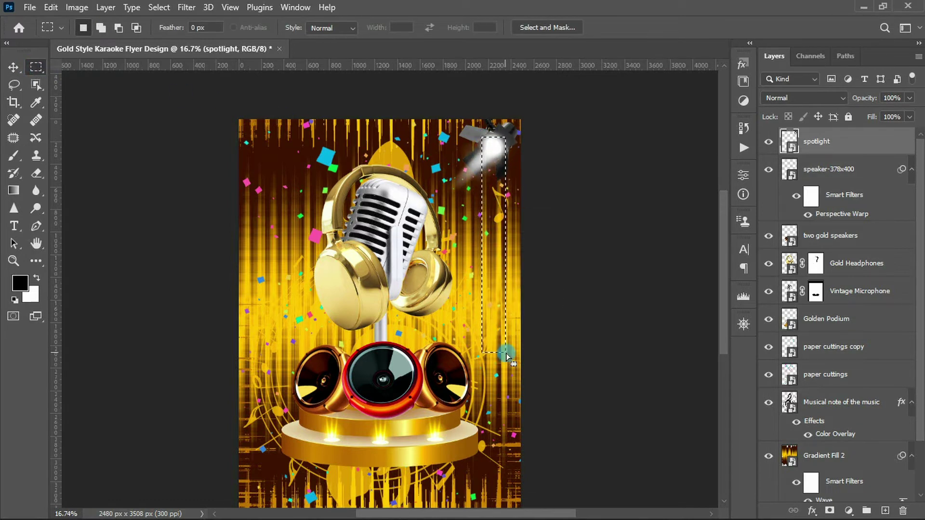
pyautogui.click(15, 190)
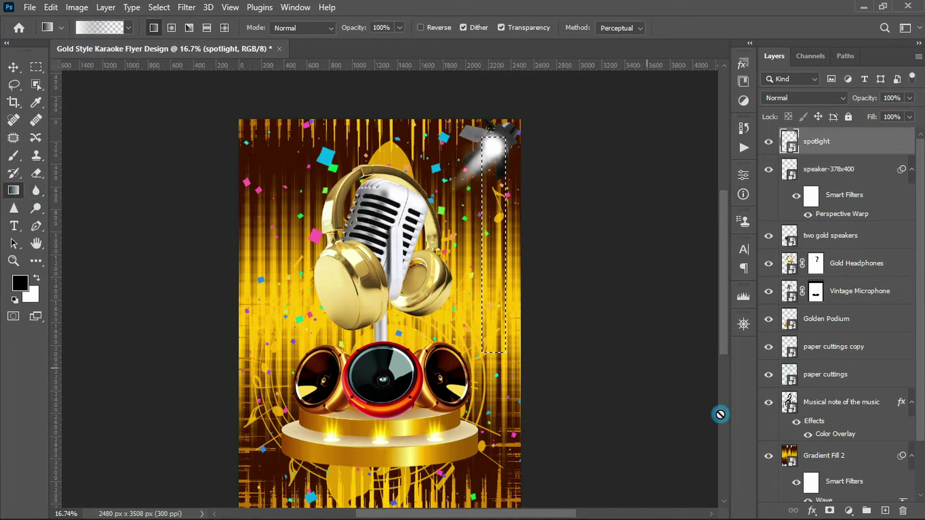
pyautogui.click(883, 510)
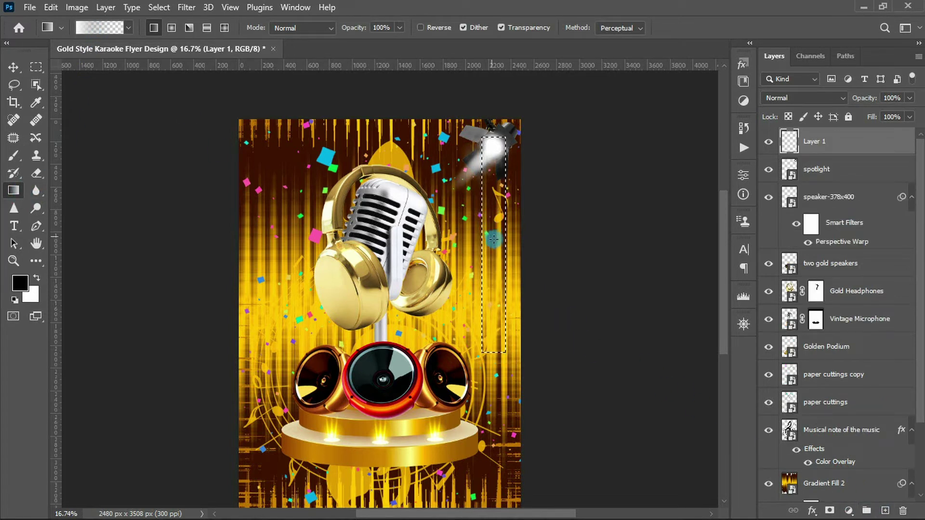
pyautogui.moveTo(496, 247); pyautogui.dragTo(488, 339)
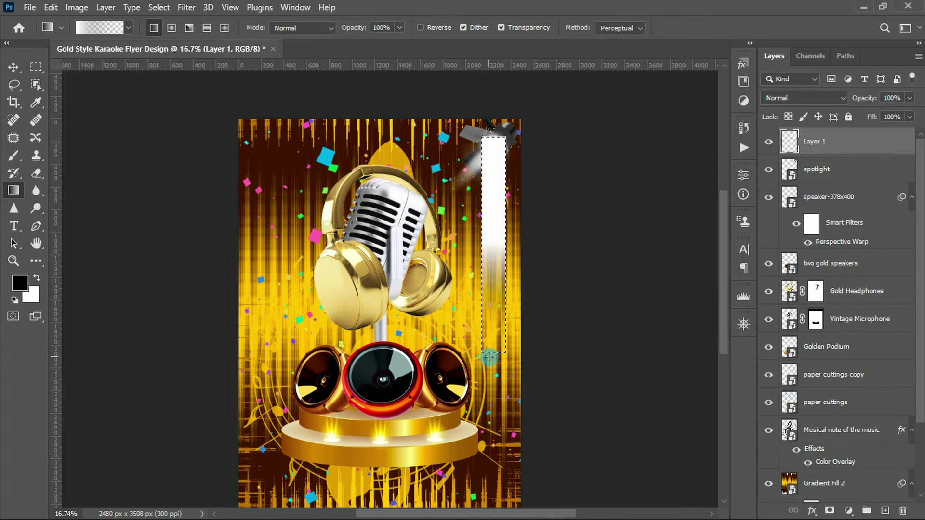
# - Flare the gradient strip's bottom outward into a cone with a Perspective transform
pyautogui.hotkey('ctrl', 't')
pyautogui.rightClick(501, 232)
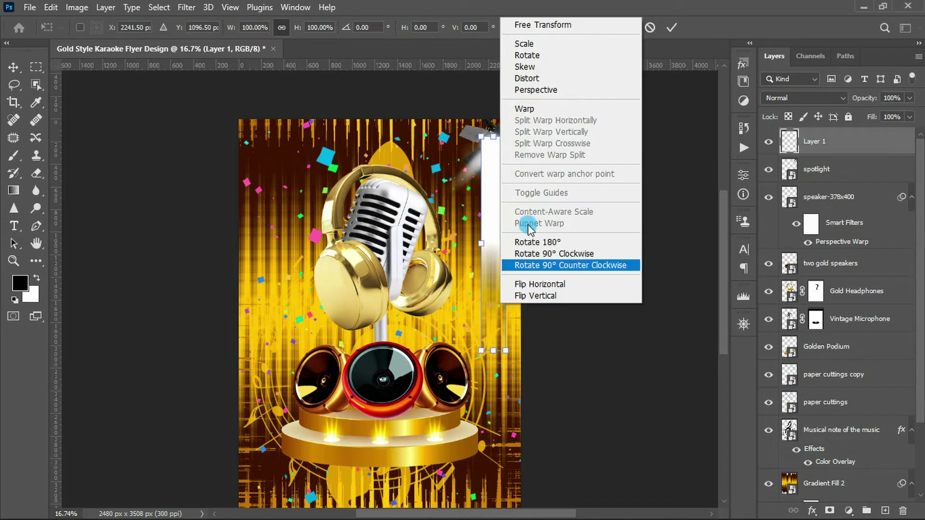
pyautogui.click(545, 91)
pyautogui.moveTo(505, 350); pyautogui.dragTo(539, 354)
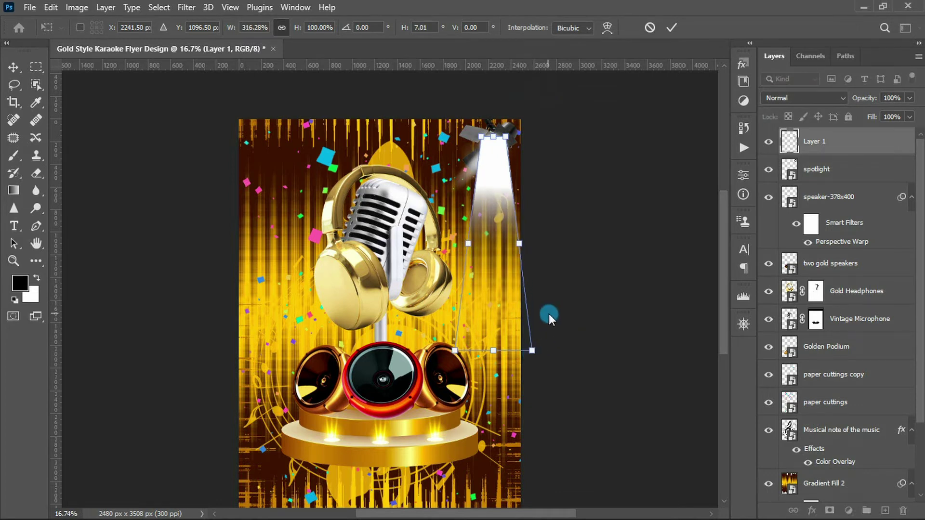
pyautogui.press('Return')
# - Soften the light cone with a Gaussian Blur
pyautogui.click(186, 7)
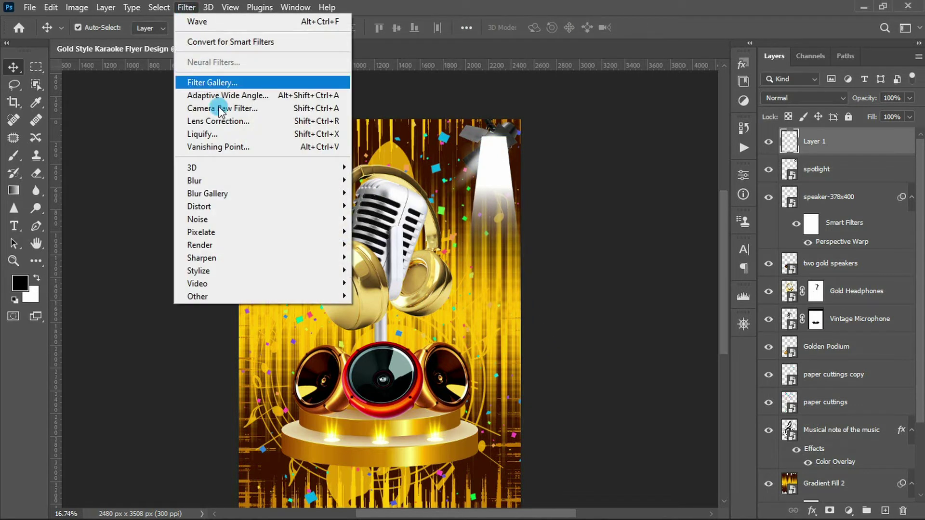
pyautogui.moveTo(195, 180)
pyautogui.click(384, 230)
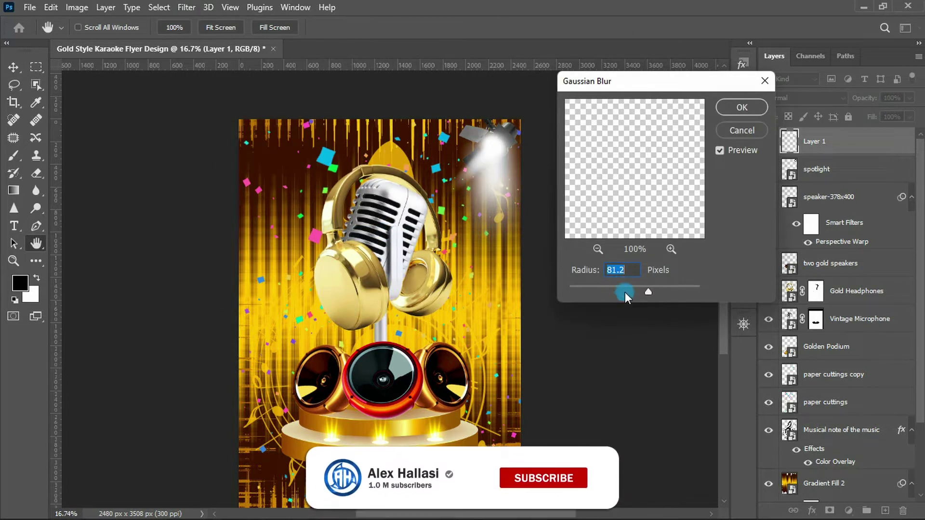
pyautogui.click(741, 107)
# - Rotate the light beam about 45°, enlarge it, and skew its top end toward the microphone
pyautogui.press('v')
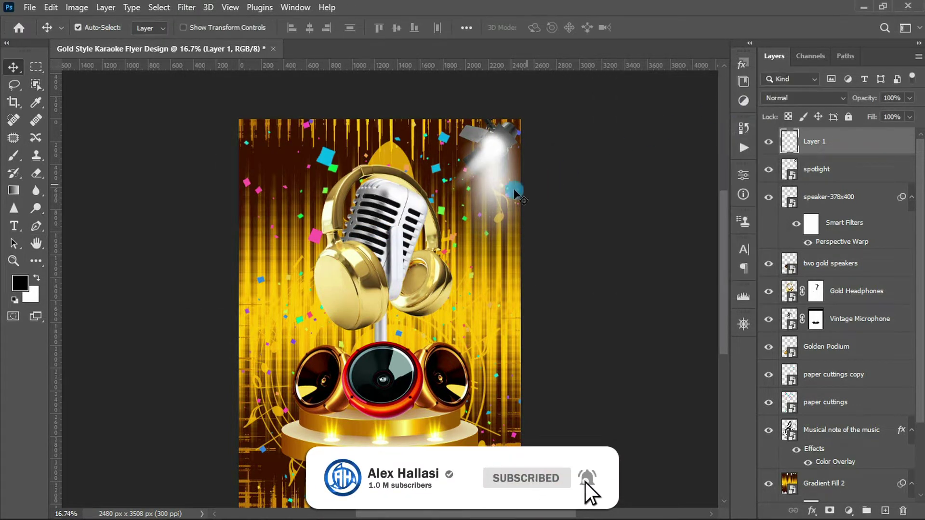
pyautogui.hotkey('ctrl', 't')
pyautogui.moveTo(528, 354)
pyautogui.mouseDown()
pyautogui.moveTo(532, 168)
pyautogui.moveTo(485, 171)
pyautogui.moveTo(525, 179)
pyautogui.mouseUp()
pyautogui.moveTo(344, 283); pyautogui.dragTo(217, 409)
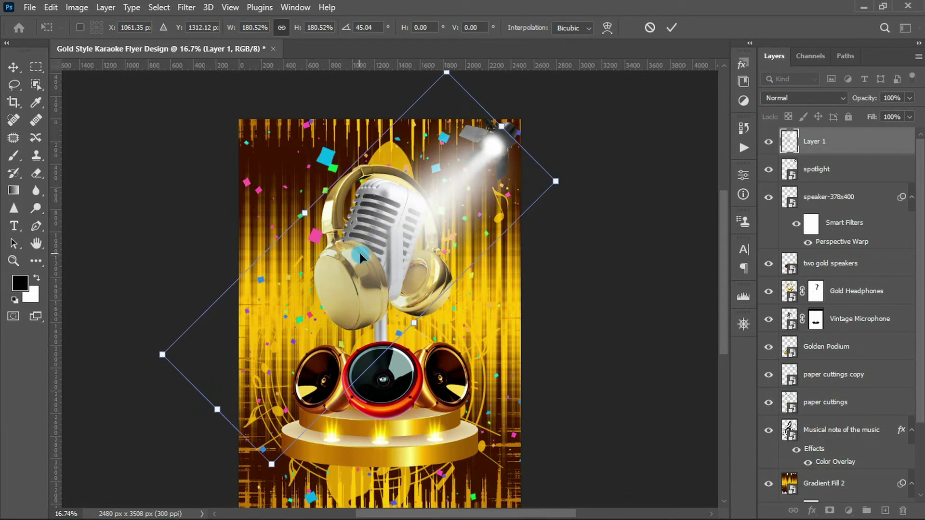
pyautogui.scroll(1, 445, 101)
pyautogui.rightClick(441, 189)
pyautogui.click(479, 244)
pyautogui.moveTo(446, 93)
pyautogui.mouseDown()
pyautogui.moveTo(481, 122)
pyautogui.moveTo(469, 116)
pyautogui.mouseUp()
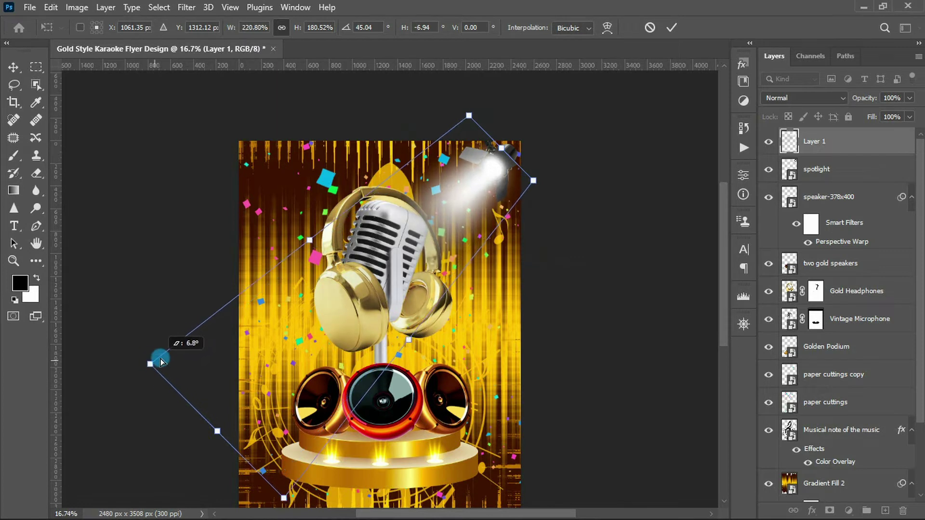
pyautogui.moveTo(162, 381); pyautogui.dragTo(155, 371)
pyautogui.click(398, 331)
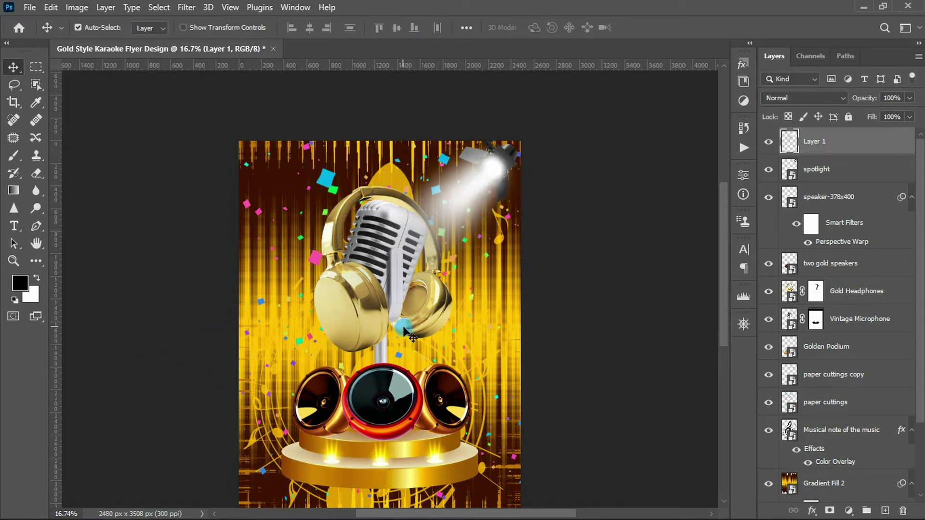
# - Enlarge the beam further, to about 145%, so it spans across the flyer
pyautogui.hotkey('ctrl', 't')
pyautogui.moveTo(186, 473); pyautogui.dragTo(88, 510)
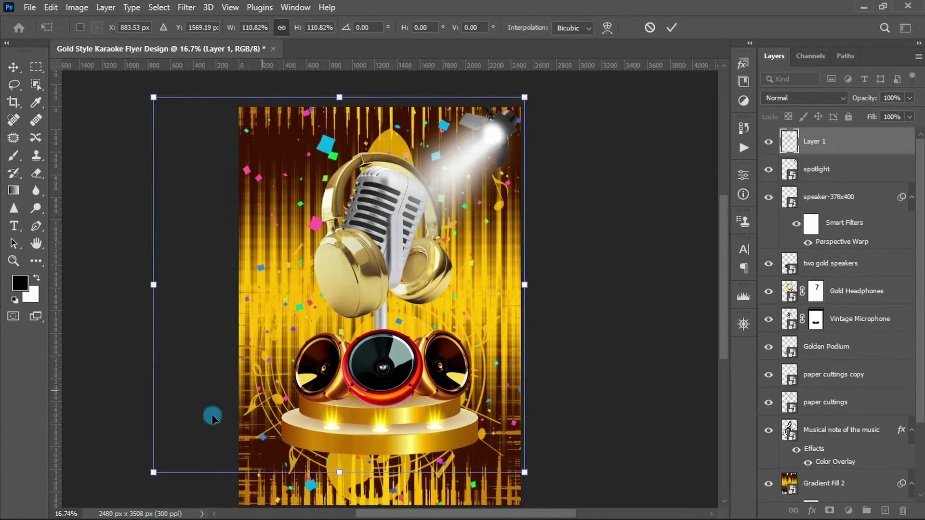
pyautogui.moveTo(87, 509)
pyautogui.mouseDown()
pyautogui.moveTo(117, 458)
pyautogui.moveTo(99, 476)
pyautogui.mouseUp()
pyautogui.moveTo(469, 115); pyautogui.dragTo(483, 108)
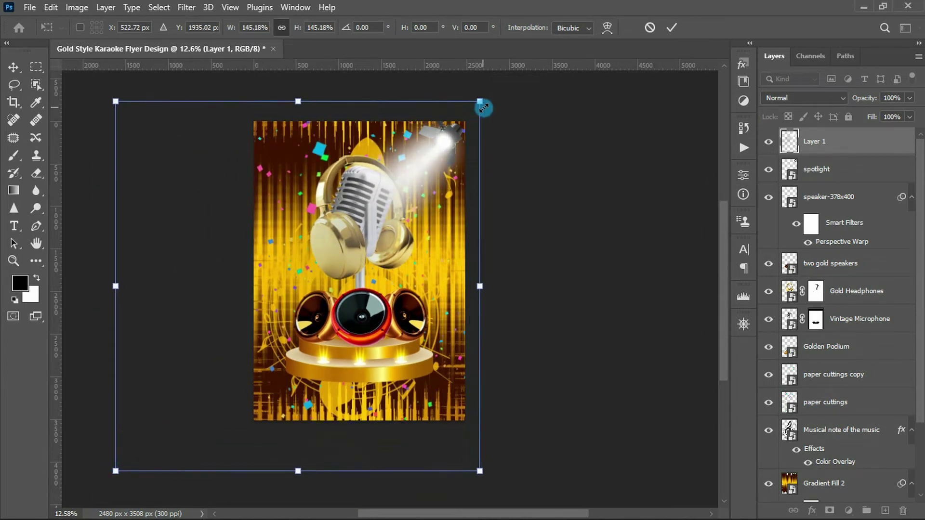
pyautogui.click(670, 28)
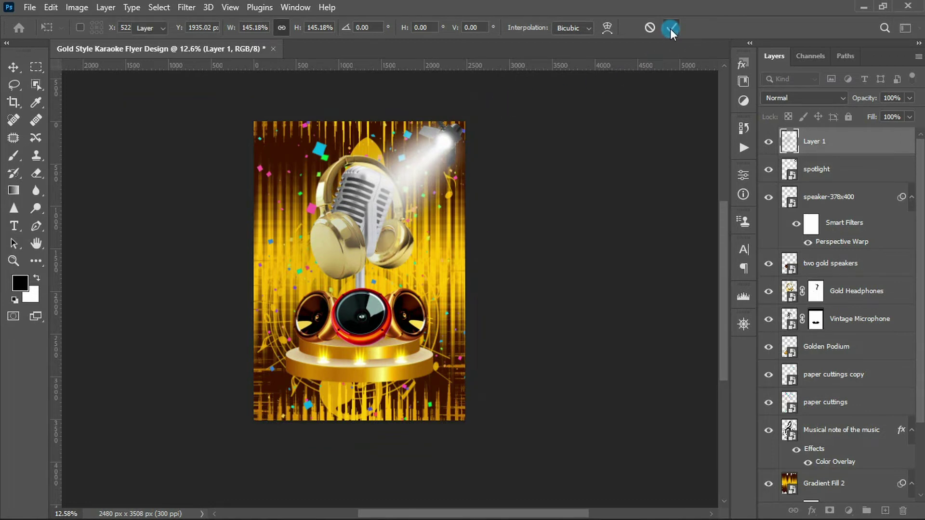
# - With the whole flyer in view, set up a large soft Eraser brush to blend the beam's edges
pyautogui.hotkey('ctrl', '0')
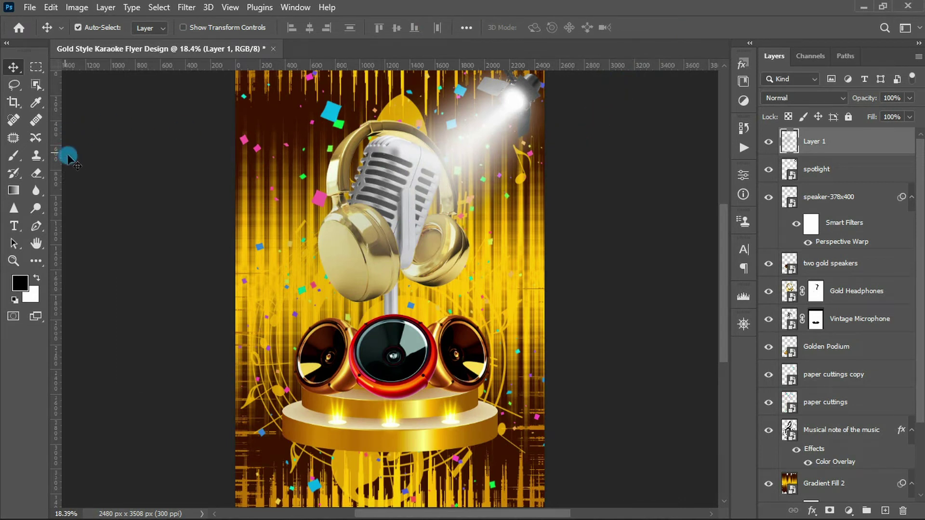
pyautogui.click(39, 173)
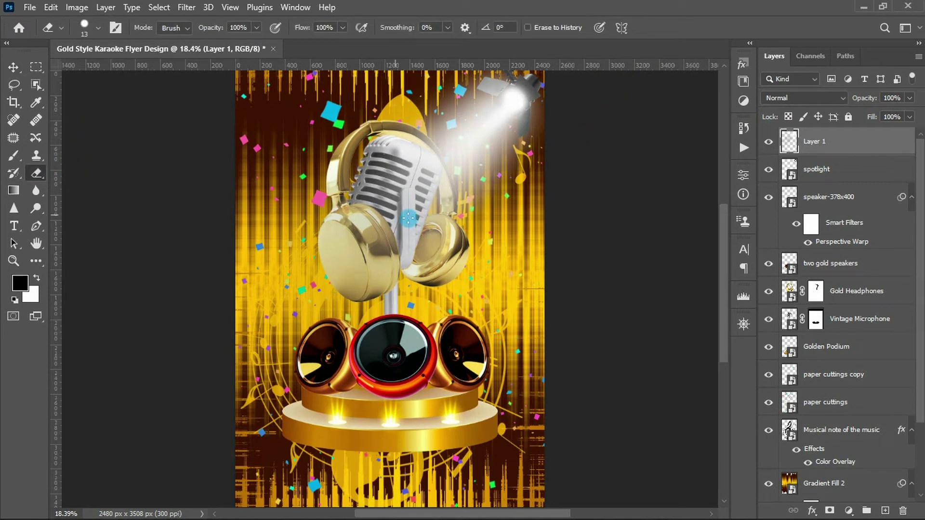
pyautogui.rightClick(430, 229)
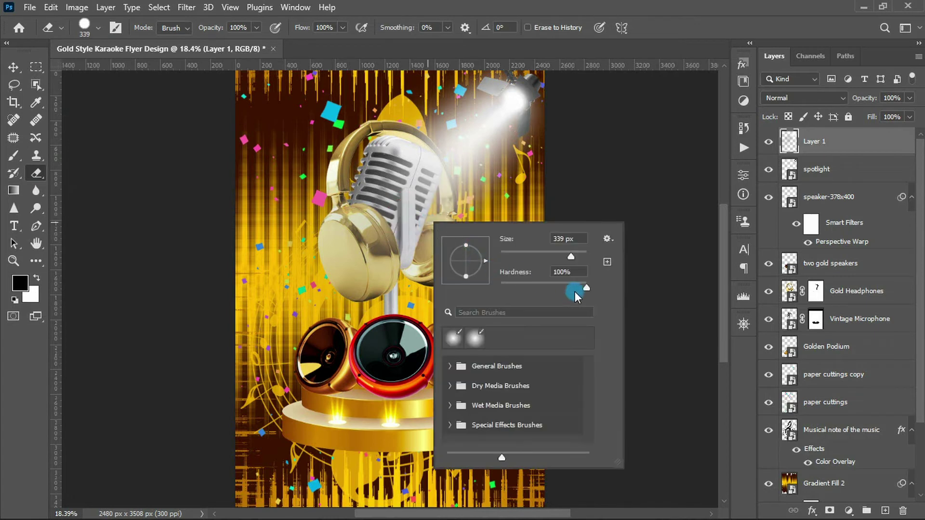
pyautogui.press('Return')
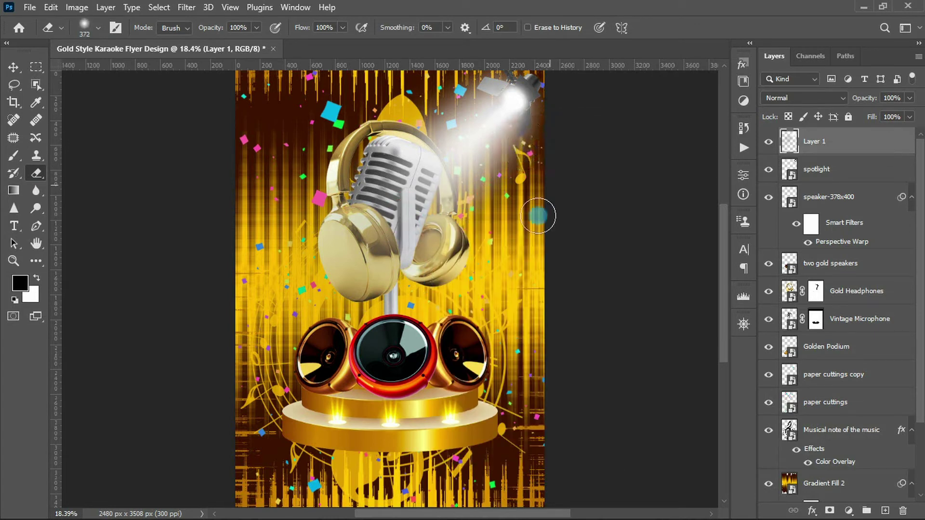
pyautogui.press(']')
pyautogui.press(']')
pyautogui.press(']')
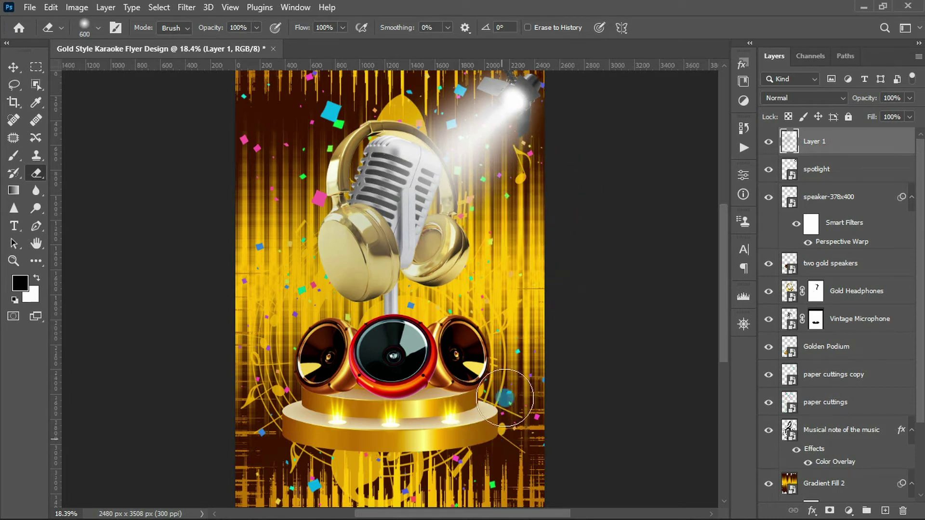
pyautogui.scroll(3, 489, 217)
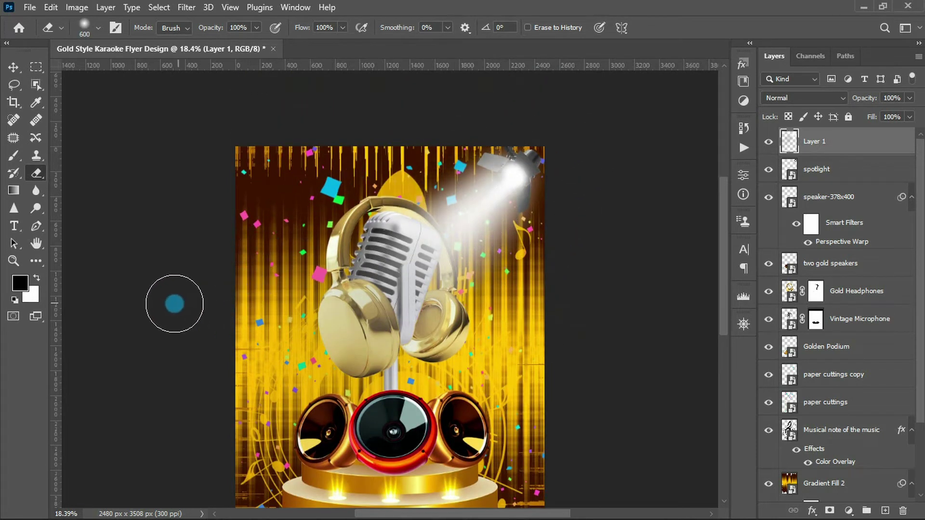
pyautogui.moveTo(299, 182); pyautogui.dragTo(337, 182)
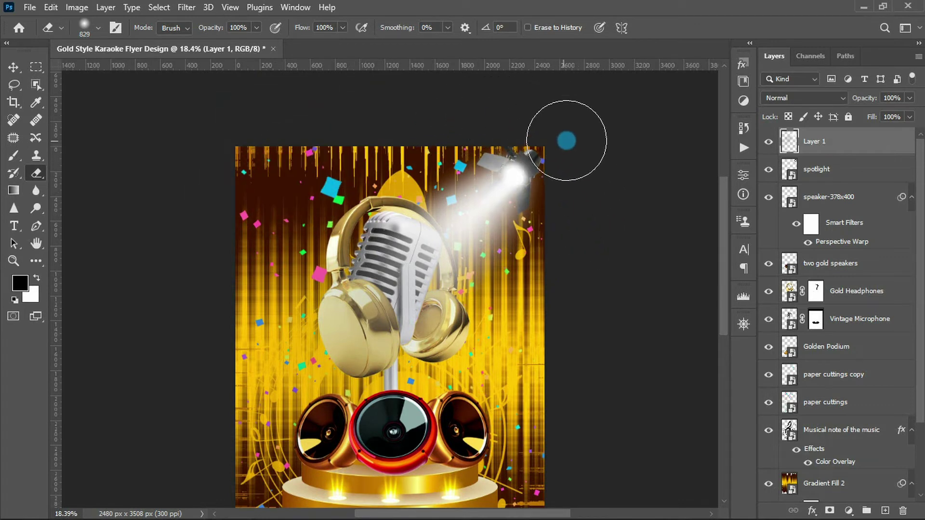
# - Duplicate the spotlight and beam, flip the copies horizontally and move them to the top-left
pyautogui.press('v')
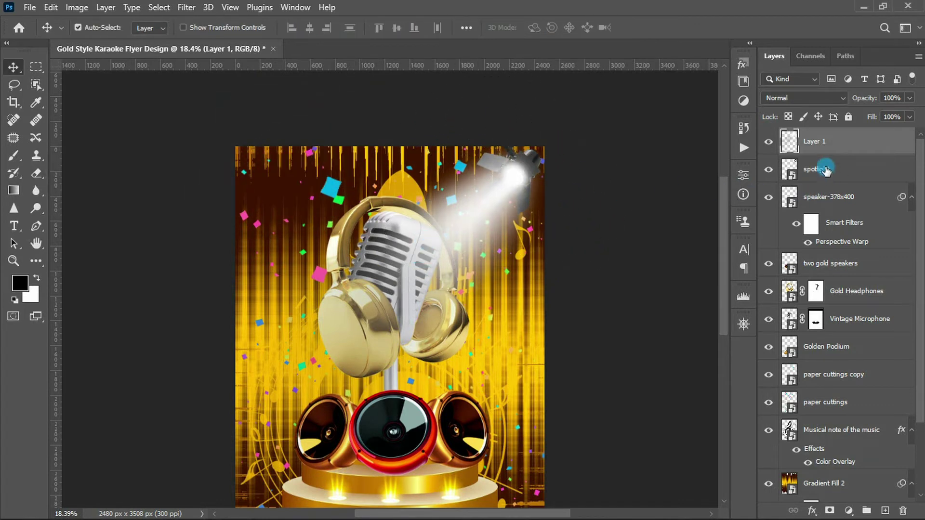
pyautogui.keyDown('shift'); pyautogui.click(825, 170); pyautogui.keyUp('shift')
pyautogui.hotkey('ctrl', 'j')
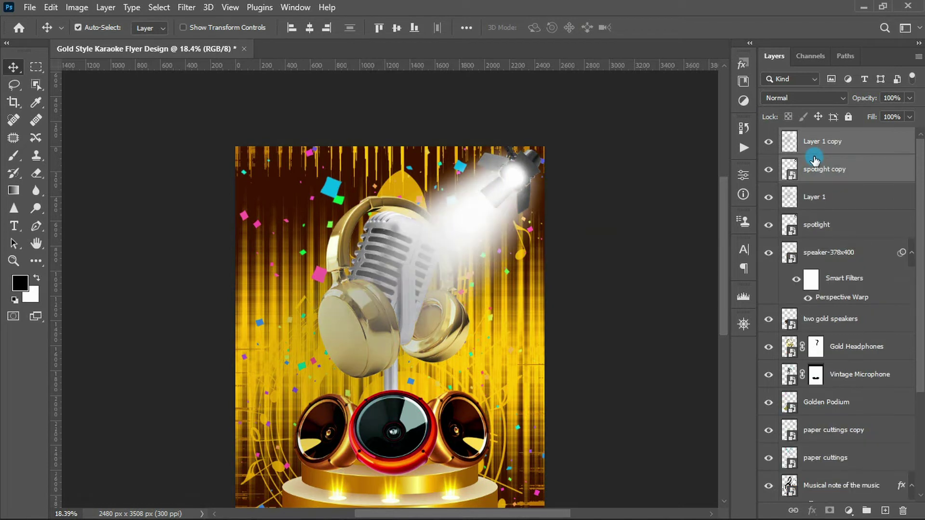
pyautogui.hotkey('ctrl', 't')
pyautogui.rightClick(515, 235)
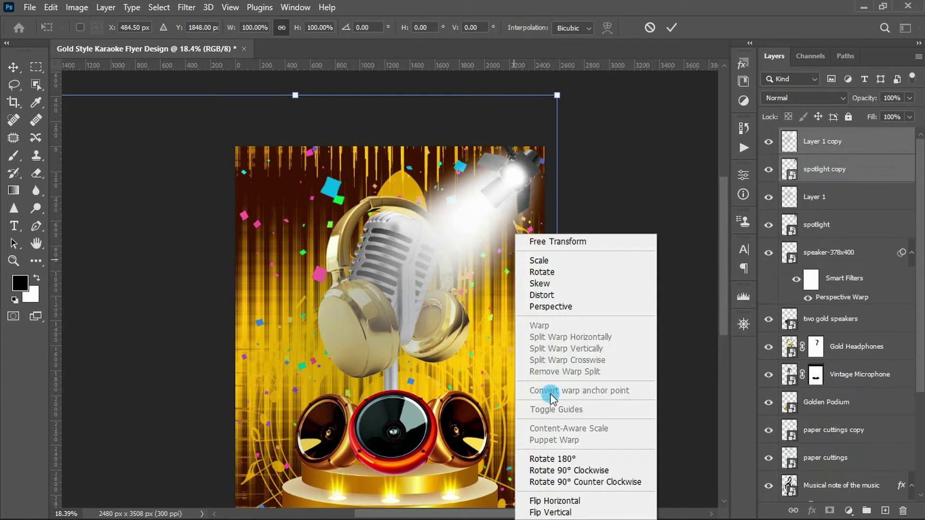
pyautogui.click(572, 502)
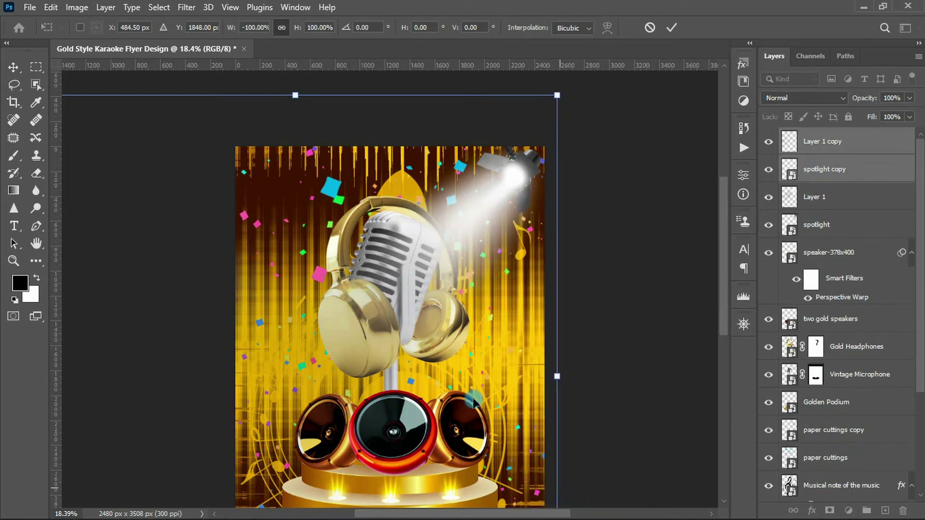
pyautogui.scroll(-2, 290, 327)
pyautogui.moveTo(328, 332); pyautogui.dragTo(423, 333)
pyautogui.scroll(3, 284, 223)
pyautogui.moveTo(259, 208); pyautogui.dragTo(264, 211)
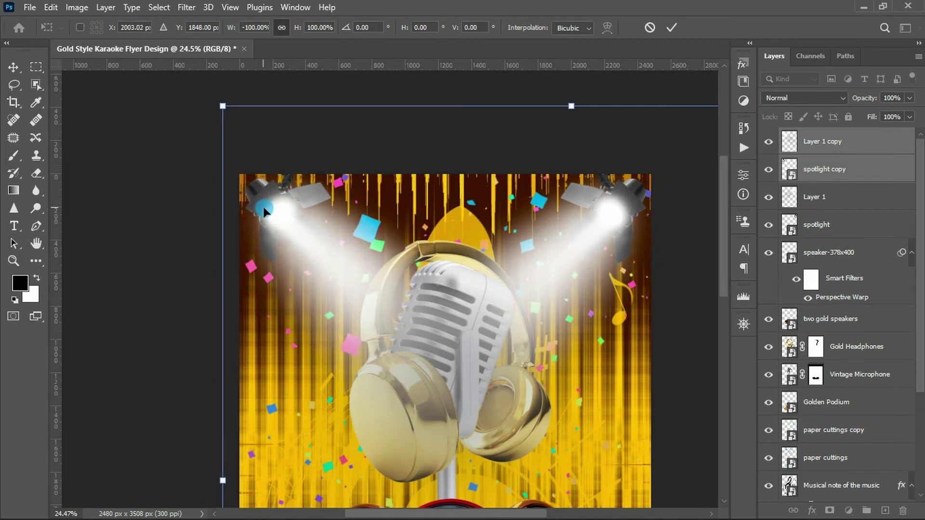
pyautogui.press('Return')
# - Set both beam layers, Layer 1 and Layer 1 copy, to Screen blending at 85% opacity
pyautogui.scroll(-2, 264, 210)
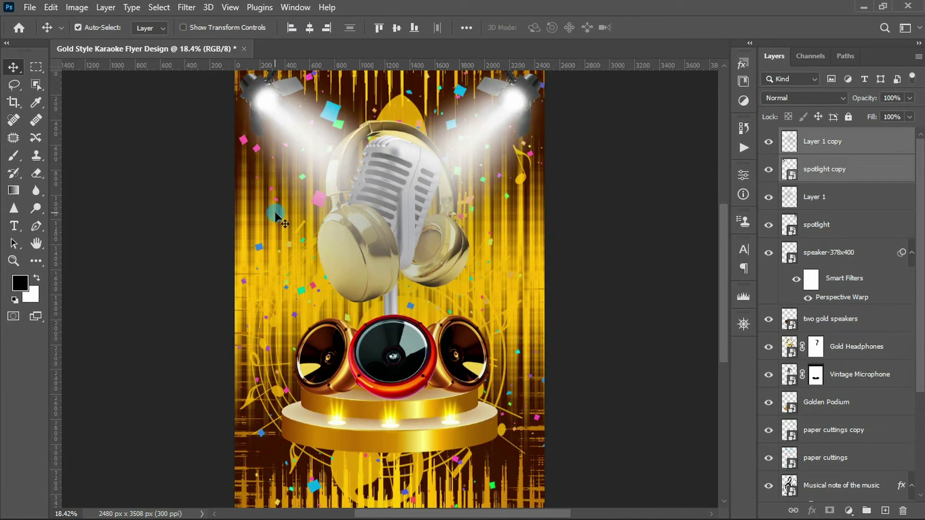
pyautogui.click(827, 143)
pyautogui.click(822, 201)
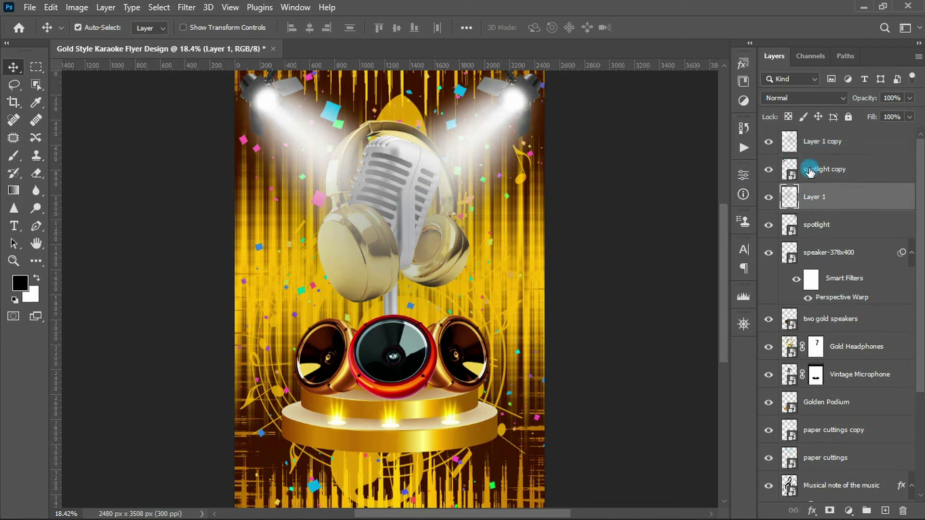
pyautogui.click(790, 96)
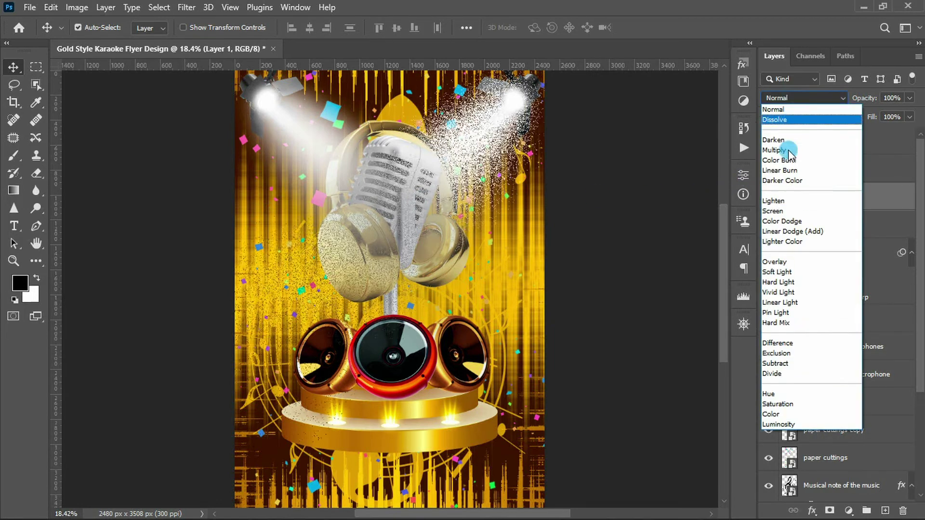
pyautogui.click(783, 211)
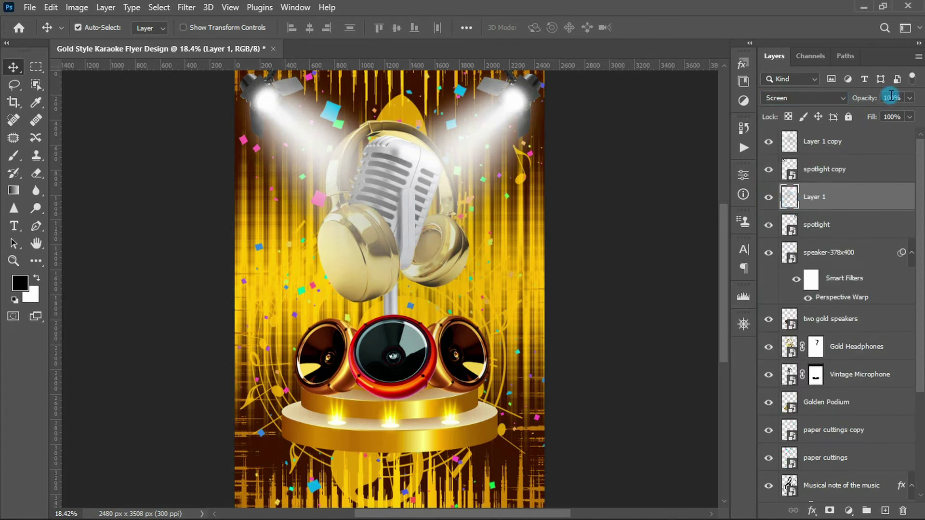
pyautogui.moveTo(862, 94); pyautogui.dragTo(873, 97)
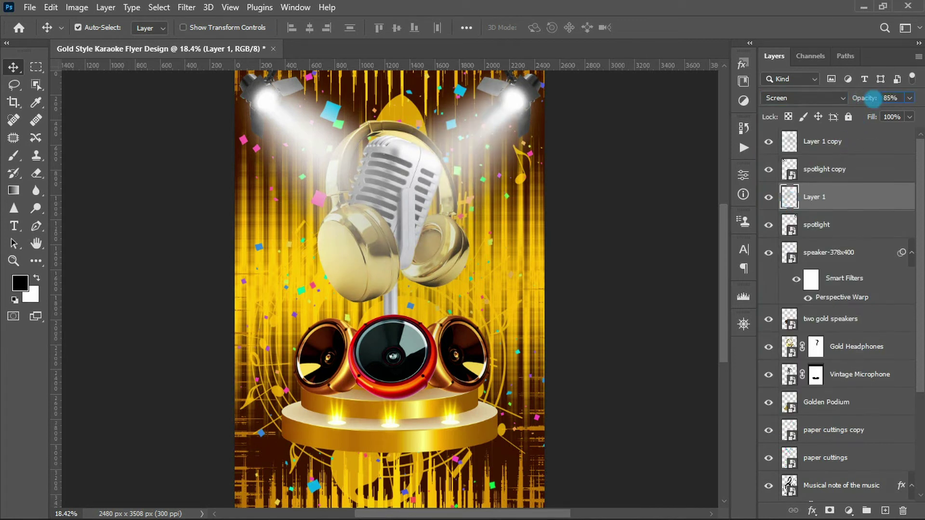
pyautogui.click(832, 145)
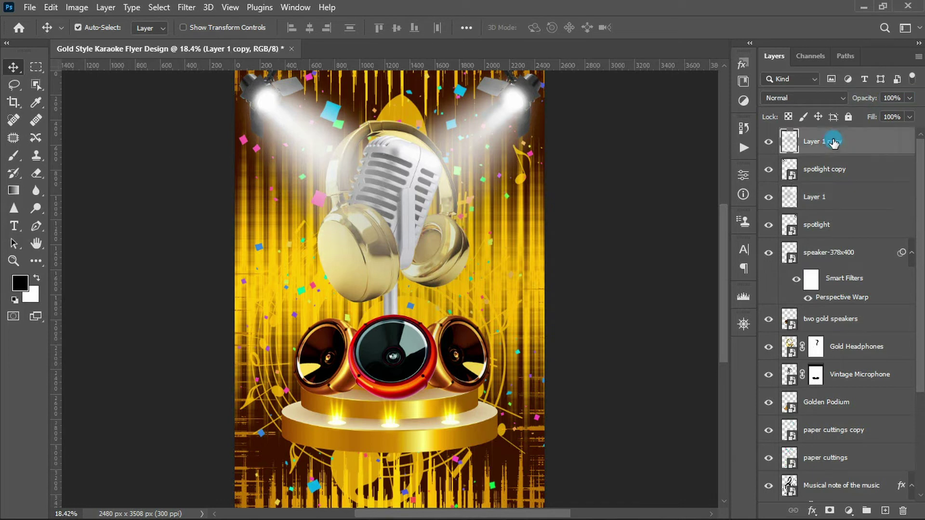
pyautogui.click(799, 98)
pyautogui.click(773, 211)
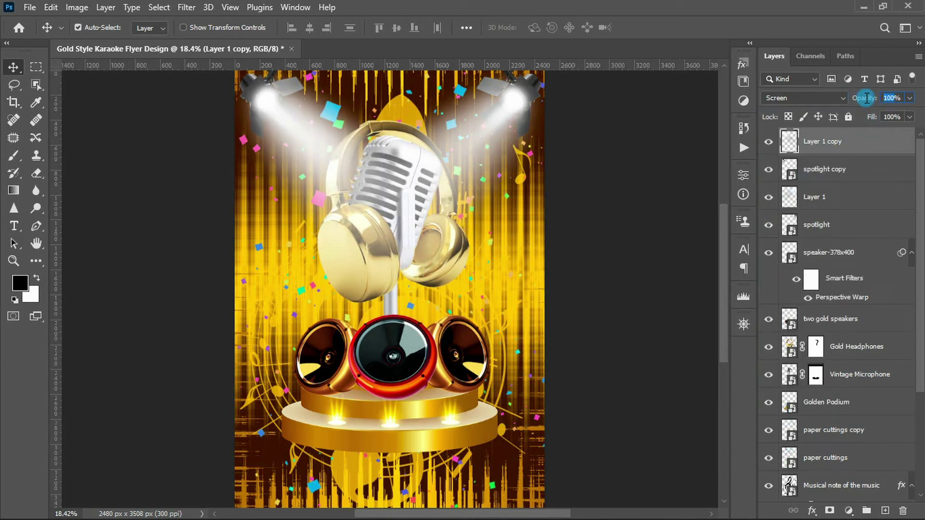
pyautogui.write('85')
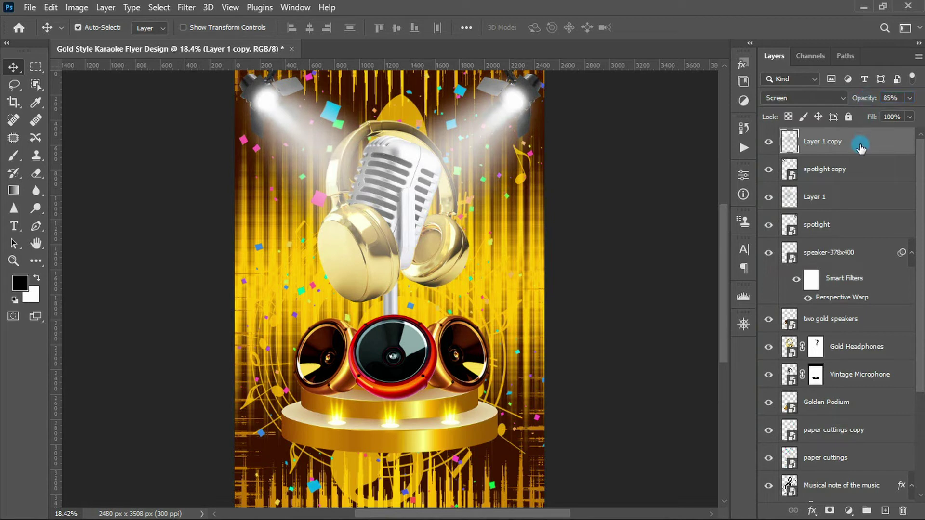
pyautogui.moveTo(920, 205); pyautogui.dragTo(920, 336)
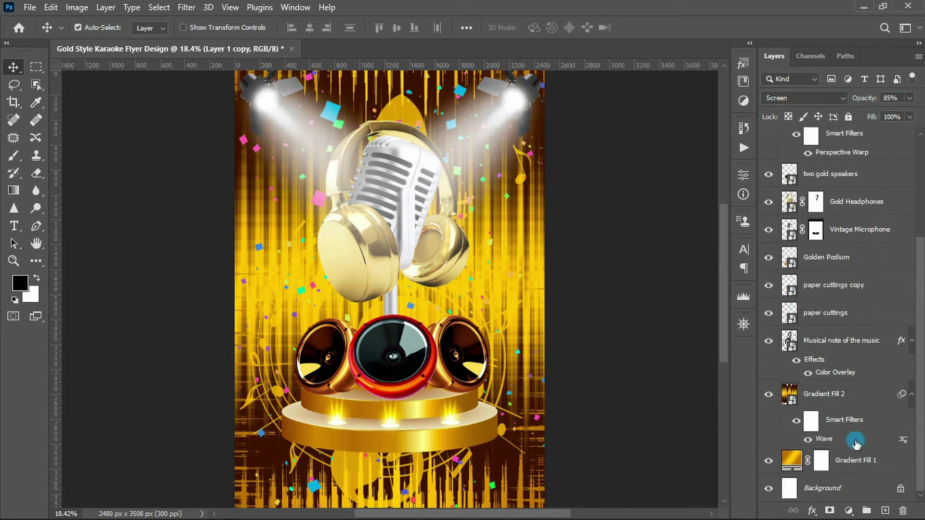
# - Copy Gradient Fill 1 to the top of the stack and set its blend mode to Color
pyautogui.moveTo(841, 466); pyautogui.dragTo(862, 127)
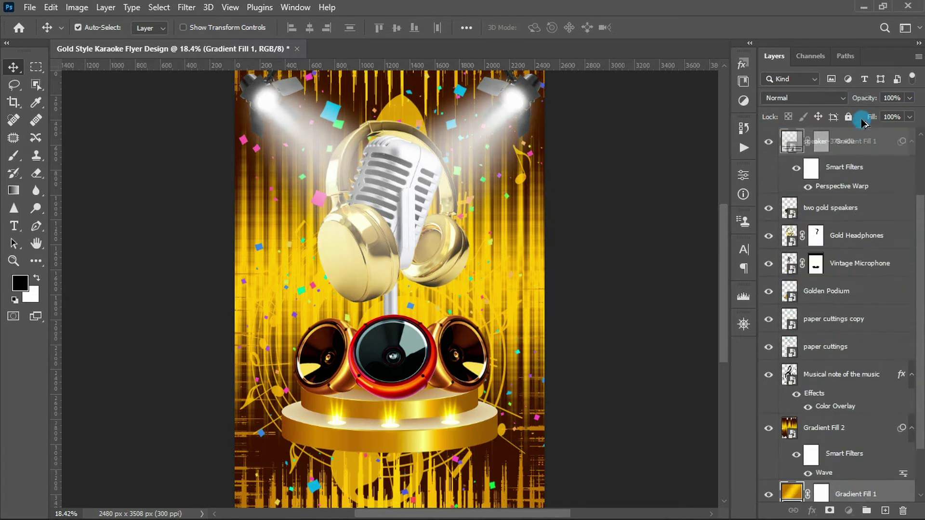
pyautogui.moveTo(863, 128); pyautogui.dragTo(853, 127)
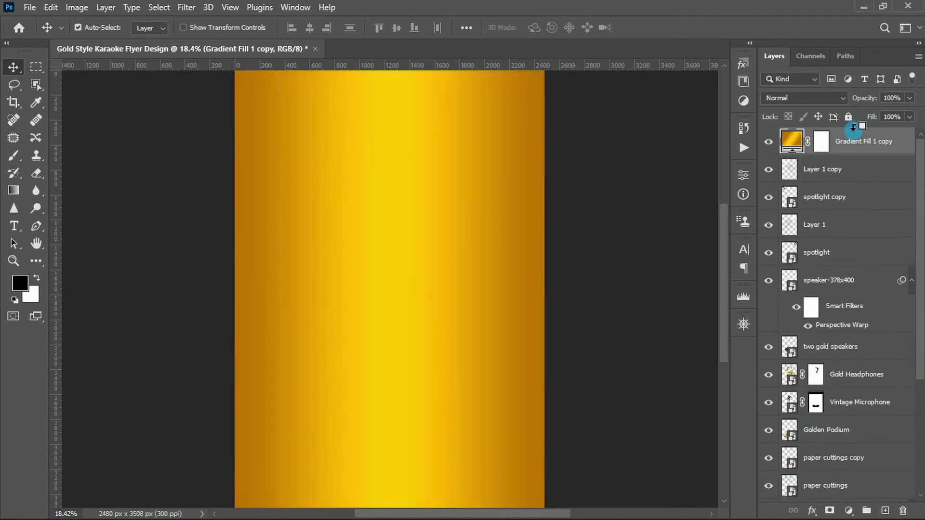
pyautogui.click(803, 98)
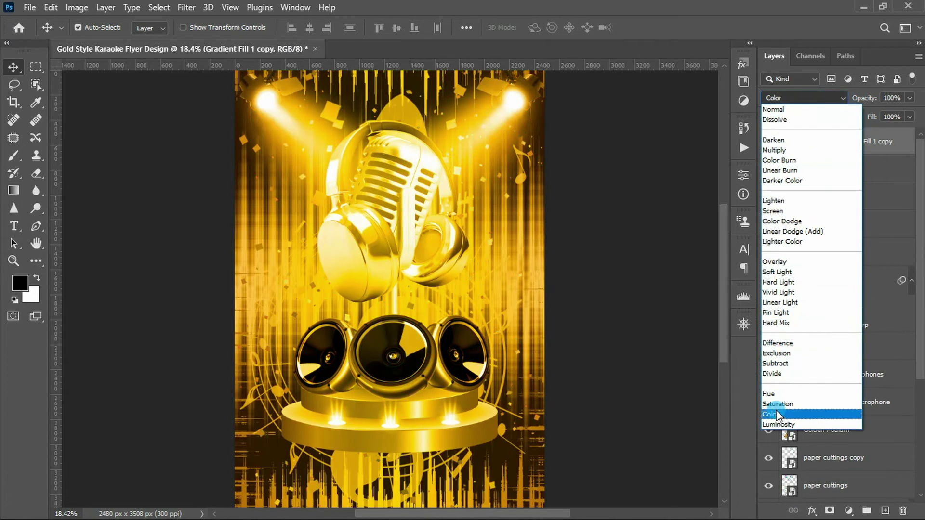
pyautogui.click(776, 414)
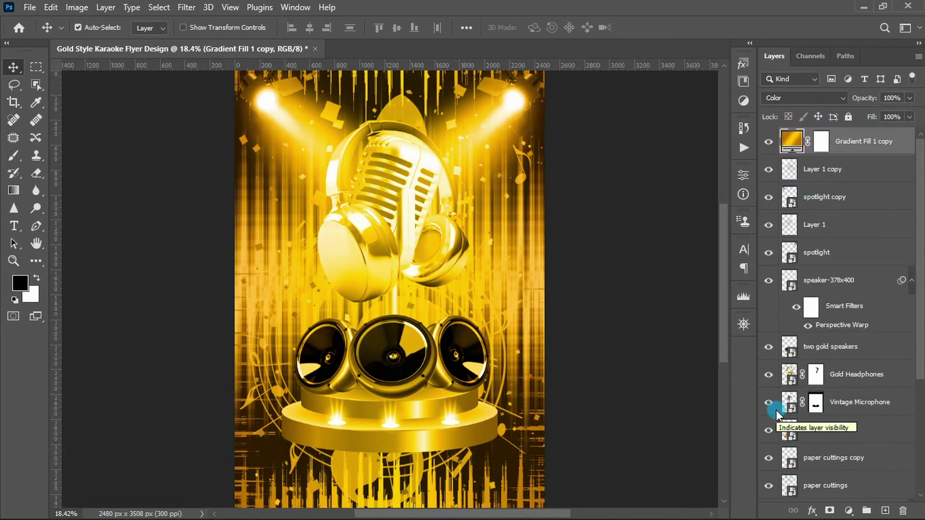
# - Add a Brightness/Contrast adjustment layer with Brightness 25
pyautogui.click(849, 510)
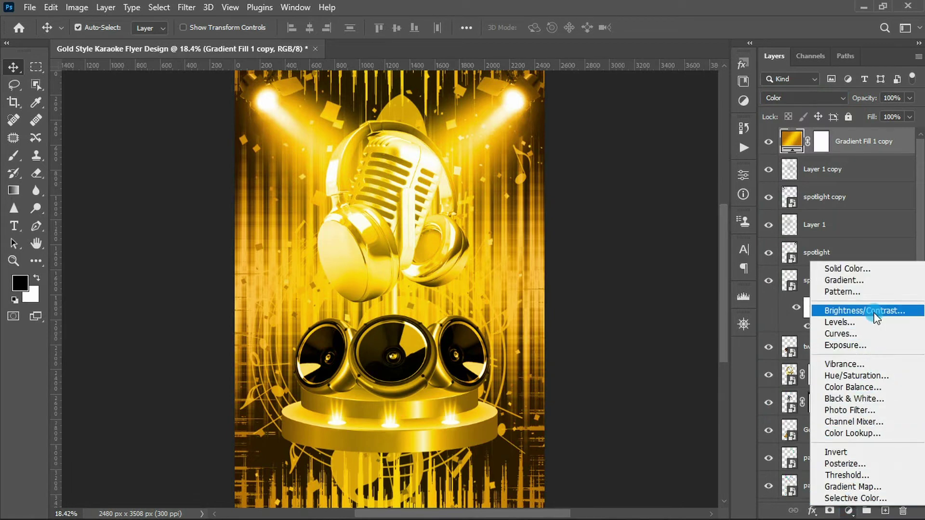
pyautogui.click(872, 311)
pyautogui.write('25')
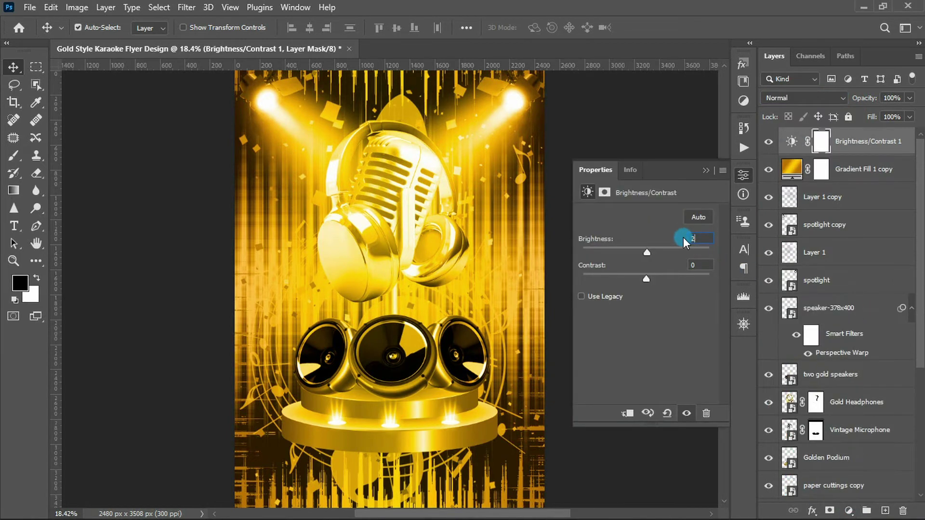
pyautogui.click(691, 263)
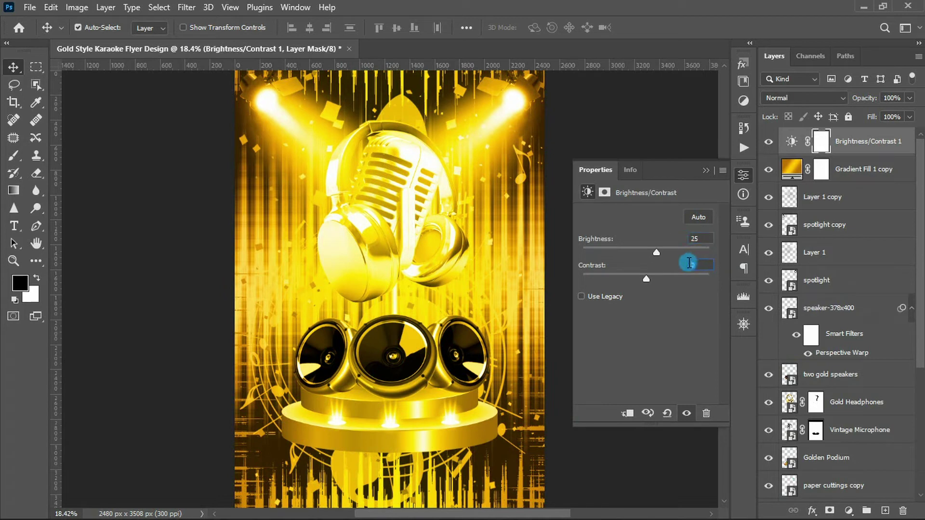
pyautogui.write('15')
pyautogui.click(706, 171)
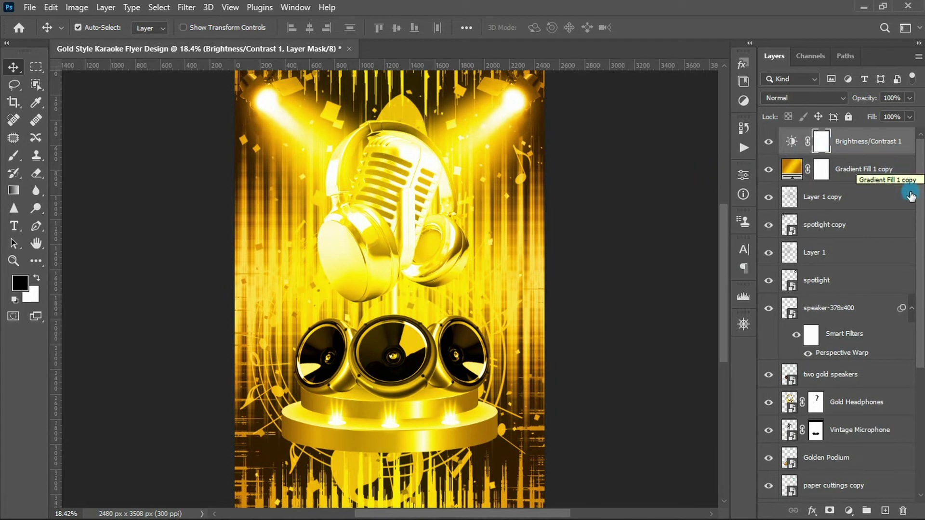
pyautogui.moveTo(919, 200); pyautogui.dragTo(921, 343)
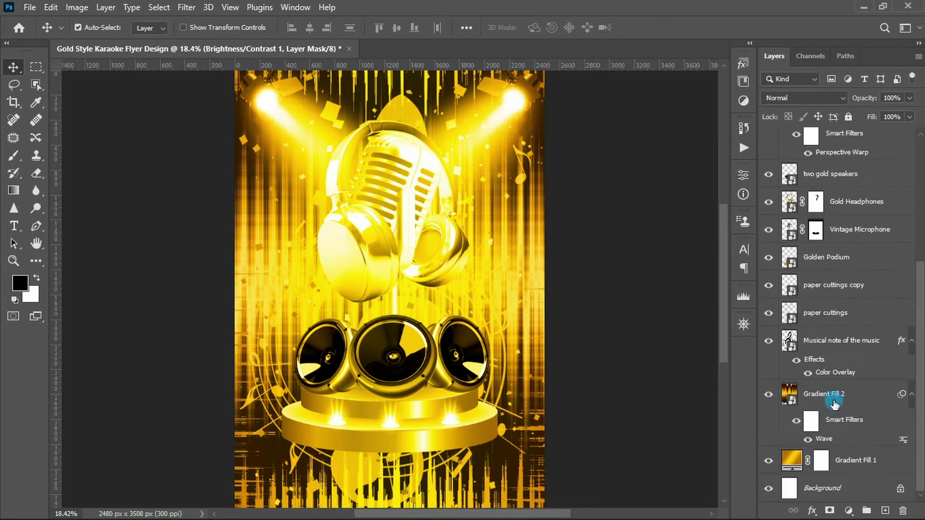
# - Group the layers from the gold speakers to Gradient Fill 2 and add a hide-all mask
pyautogui.keyDown('shift'); pyautogui.click(833, 402); pyautogui.keyUp('shift')
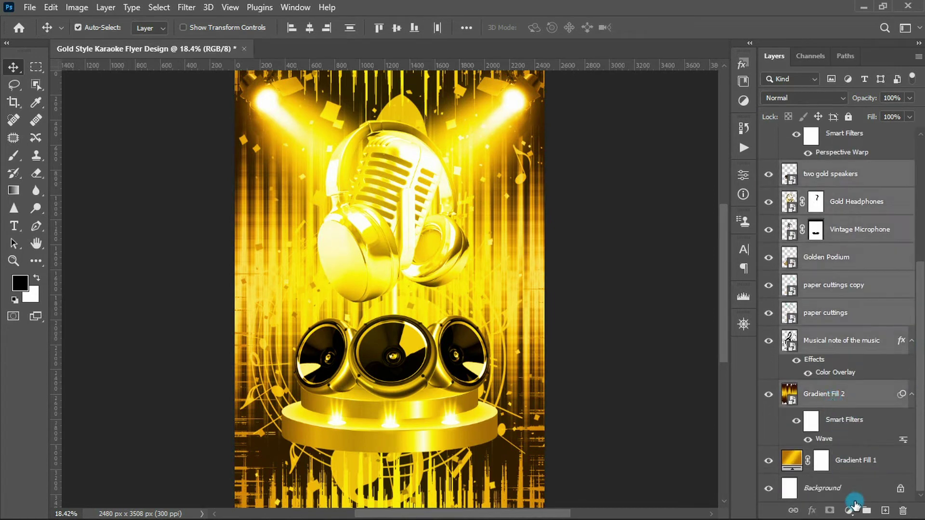
pyautogui.click(865, 510)
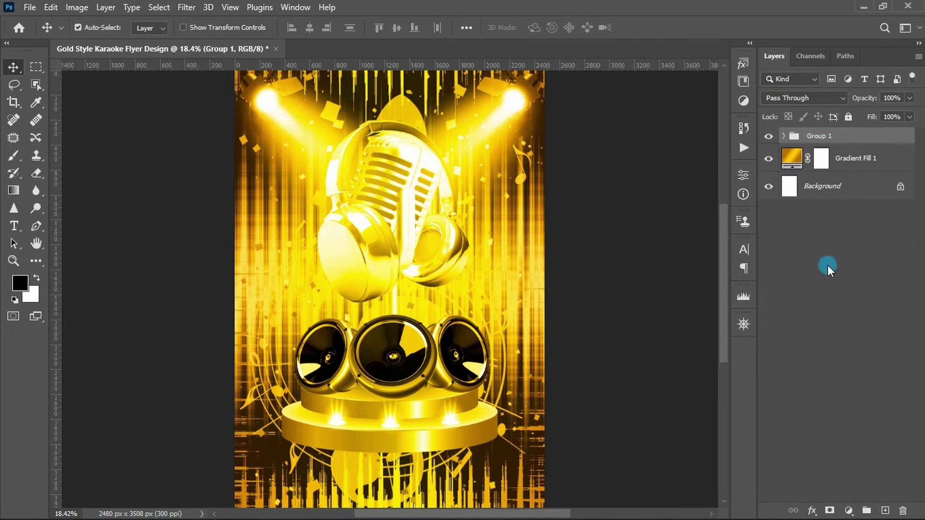
pyautogui.keyDown('alt'); pyautogui.click(827, 514); pyautogui.keyUp('alt')
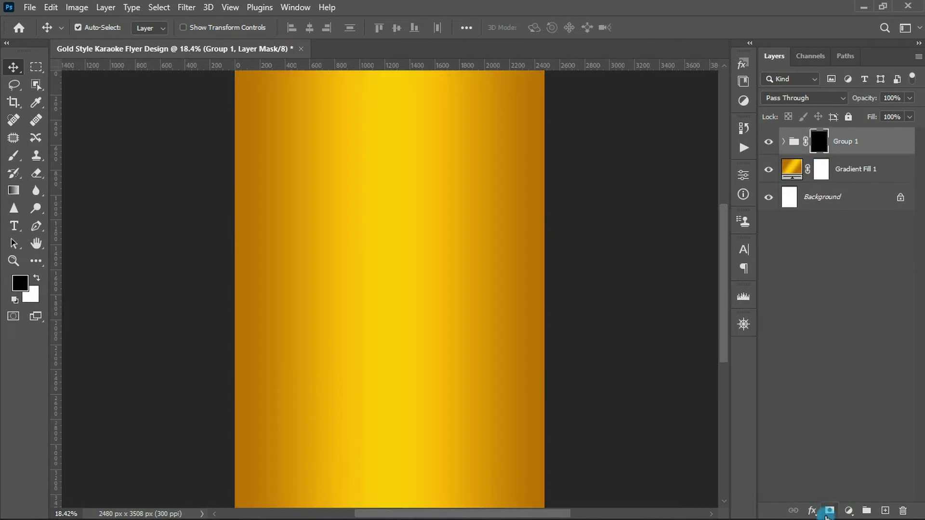
# - Paint the Group 1 mask with a huge soft white brush at reduced opacity to reveal the artwork
pyautogui.press('b')
pyautogui.moveTo(371, 248); pyautogui.dragTo(548, 259)
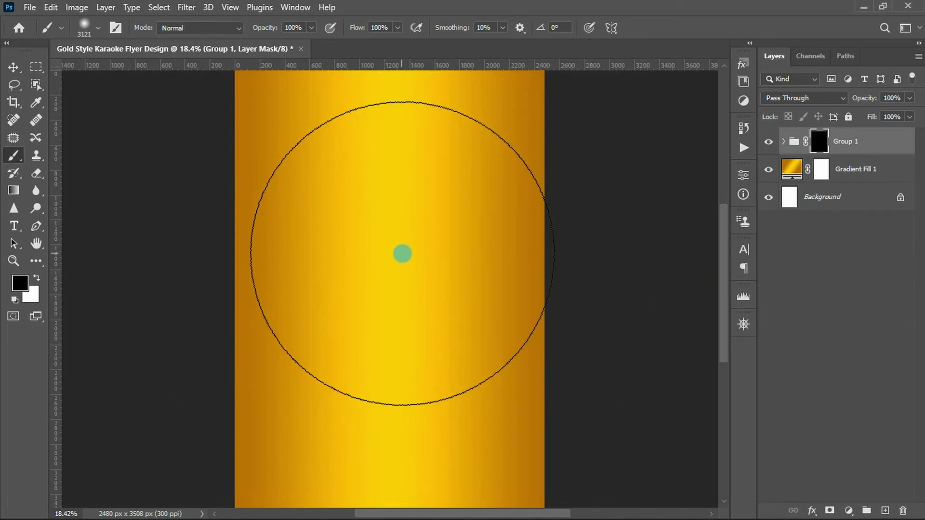
pyautogui.press('x')
pyautogui.scroll(-2, 385, 243)
pyautogui.moveTo(413, 249); pyautogui.dragTo(447, 249)
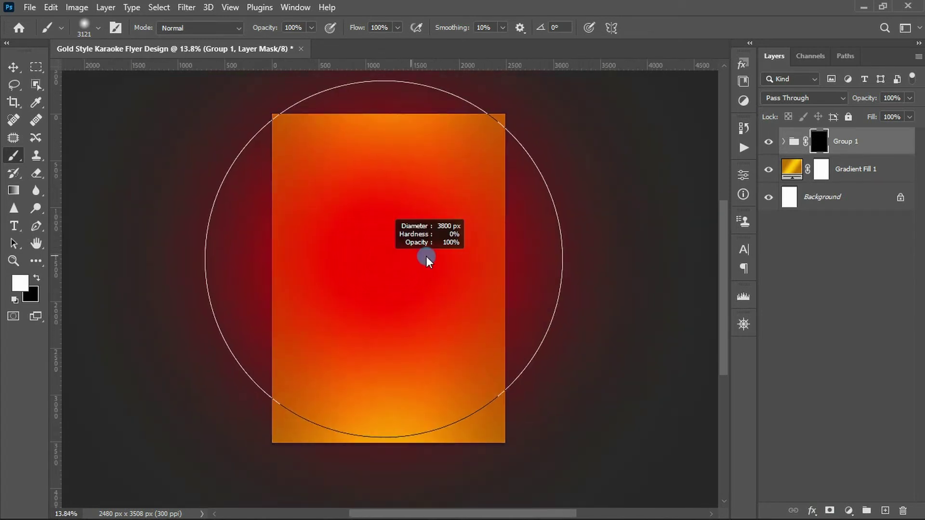
pyautogui.click(388, 208)
pyautogui.click(286, 26)
pyautogui.write('25')
pyautogui.click(387, 206)
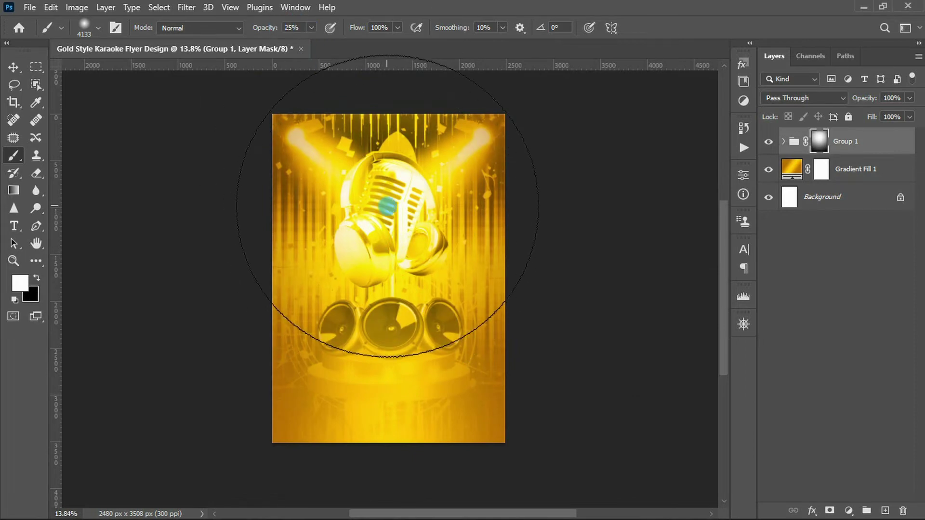
# - Resize the brush to about 1370 px and paint white on the mask over the speakers
pyautogui.moveTo(388, 207); pyautogui.dragTo(356, 207)
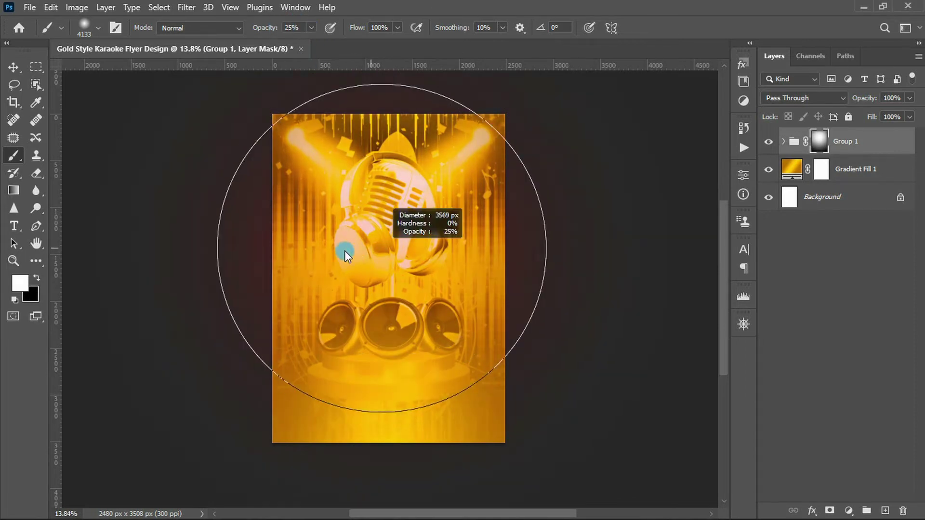
pyautogui.moveTo(393, 321); pyautogui.dragTo(393, 310)
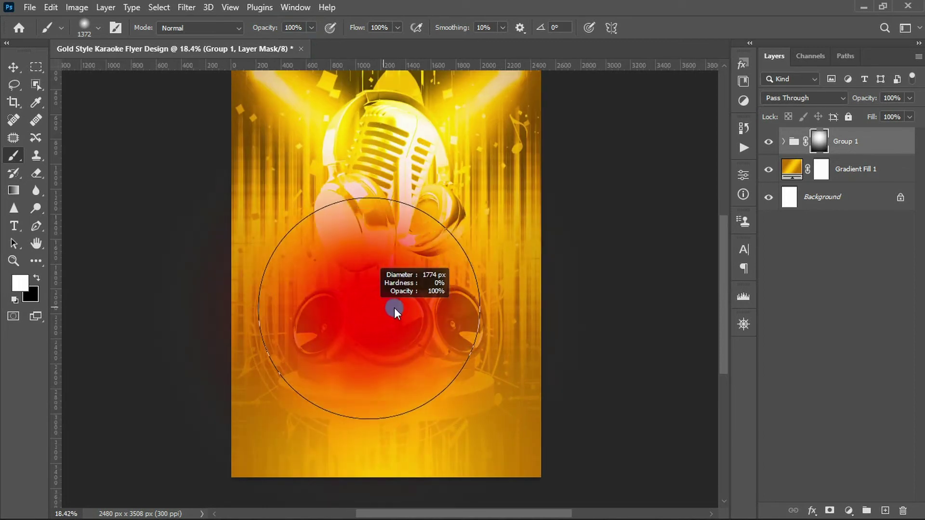
pyautogui.scroll(1, 398, 300)
pyautogui.scroll(4, 397, 301)
pyautogui.press('x')
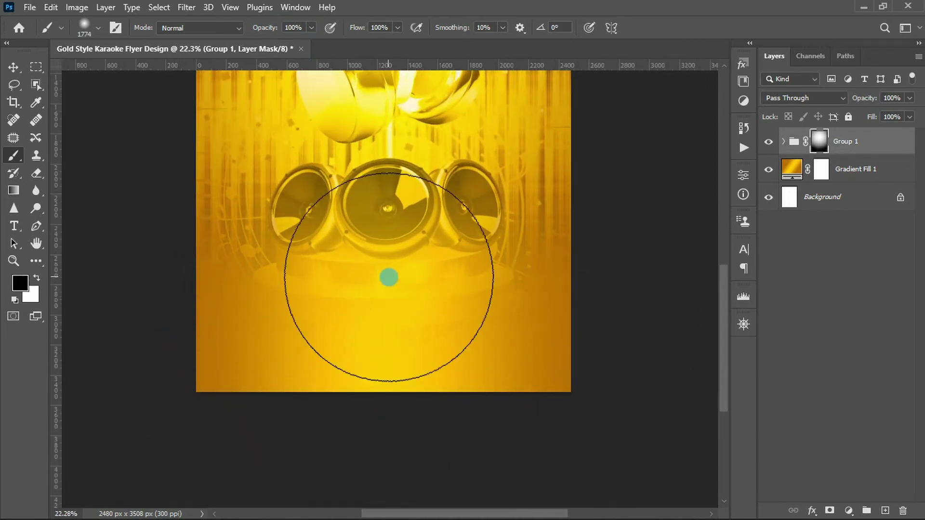
pyautogui.scroll(2, 388, 274)
pyautogui.scroll(-3, 393, 297)
pyautogui.press('x')
pyautogui.moveTo(406, 247); pyautogui.dragTo(399, 223)
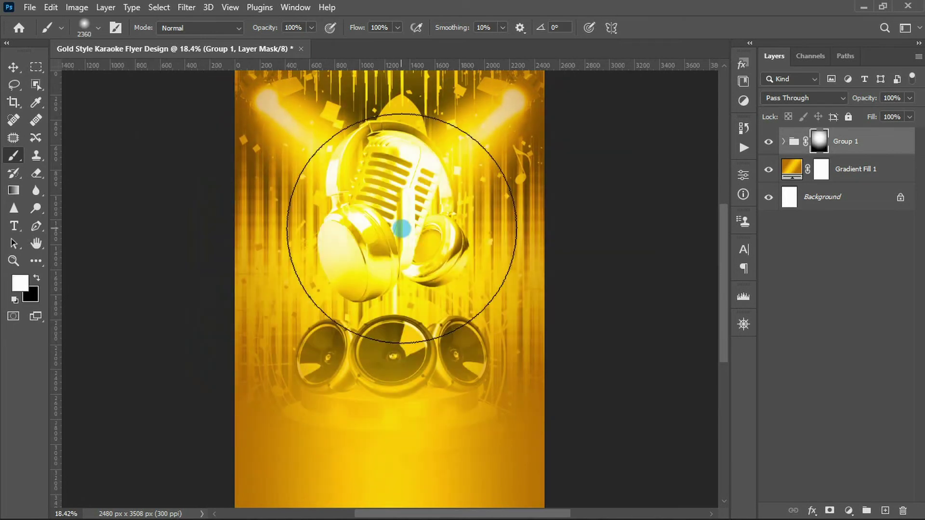
# - Enlarge the brush to about 2360–2838 px, switch to black to fade the bottom, and expand Group 1
pyautogui.moveTo(293, 28); pyautogui.dragTo(279, 30)
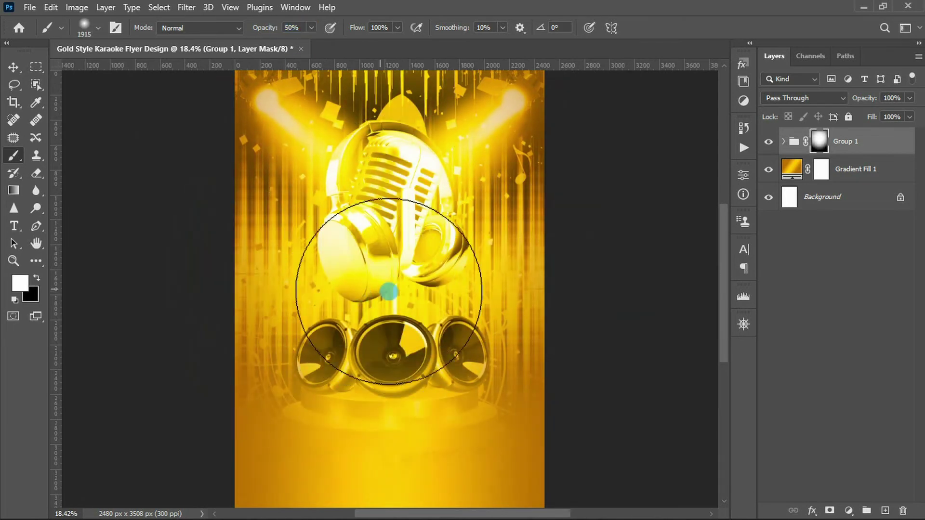
pyautogui.press(']')
pyautogui.press('[')
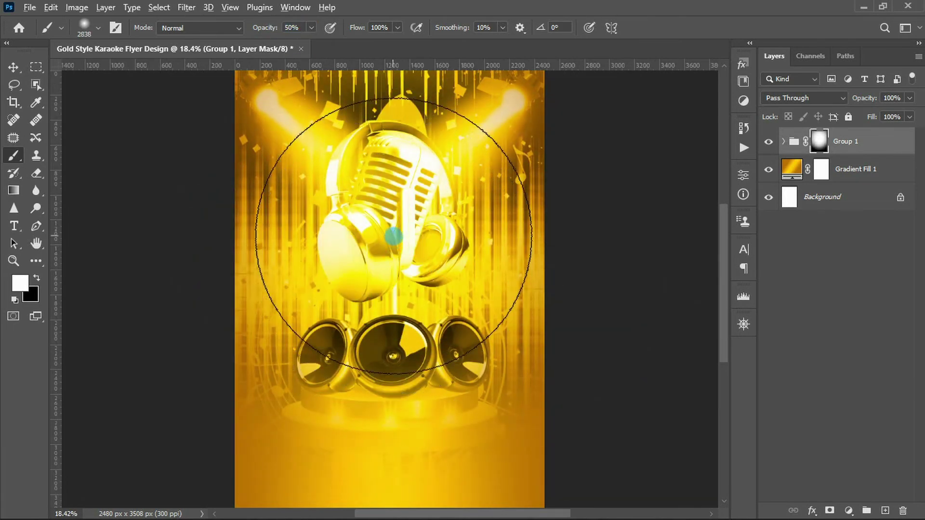
pyautogui.scroll(-1, 391, 241)
pyautogui.press('x')
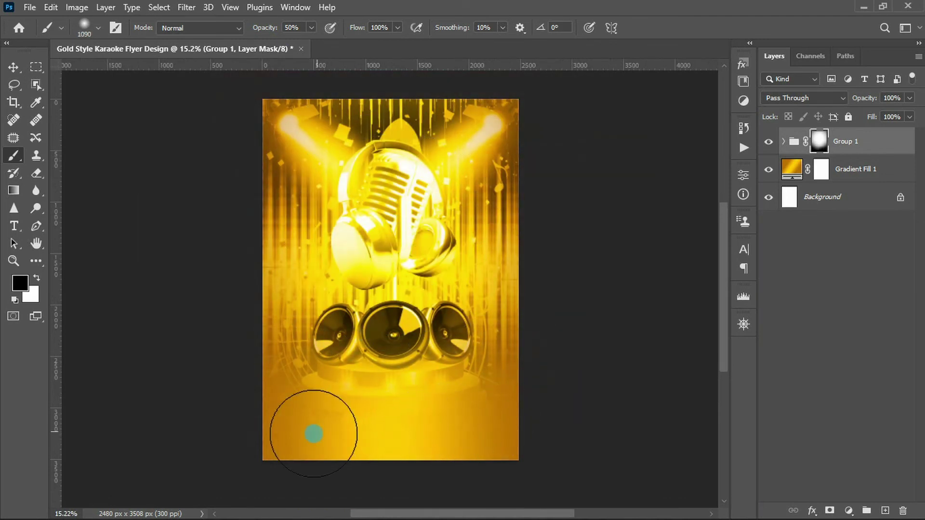
pyautogui.scroll(1, 395, 234)
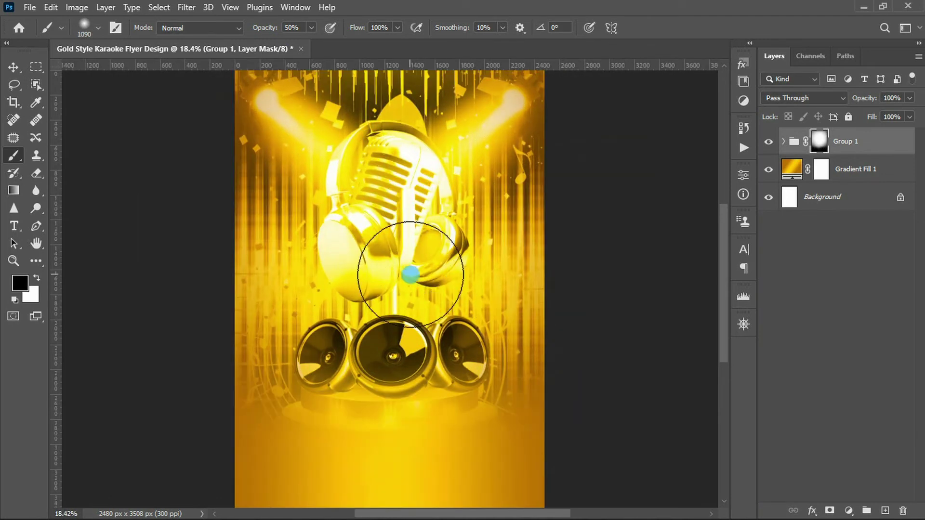
pyautogui.press('v')
pyautogui.click(784, 142)
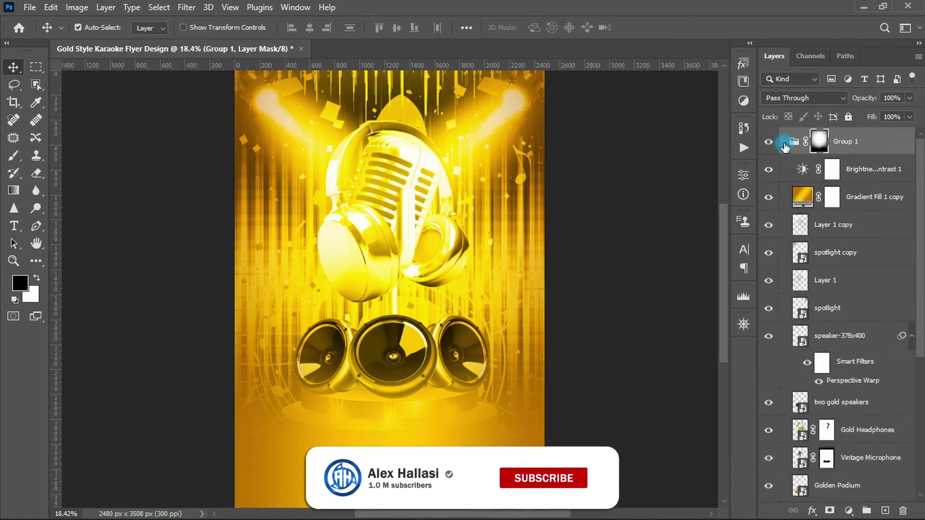
pyautogui.moveTo(914, 223); pyautogui.dragTo(921, 390)
# - Add a layer mask to Gradient Fill 2 and set up a black-to-transparent reflected gradient
pyautogui.click(838, 394)
pyautogui.click(828, 512)
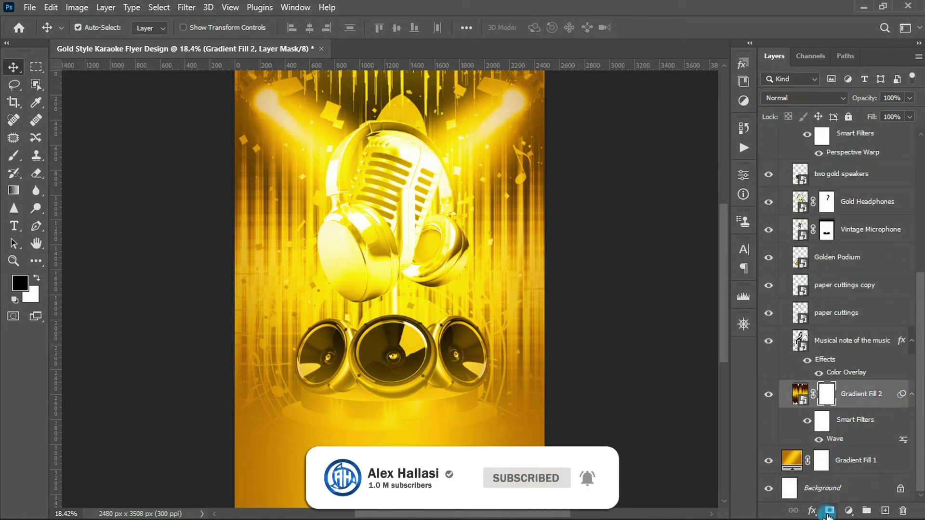
pyautogui.click(16, 189)
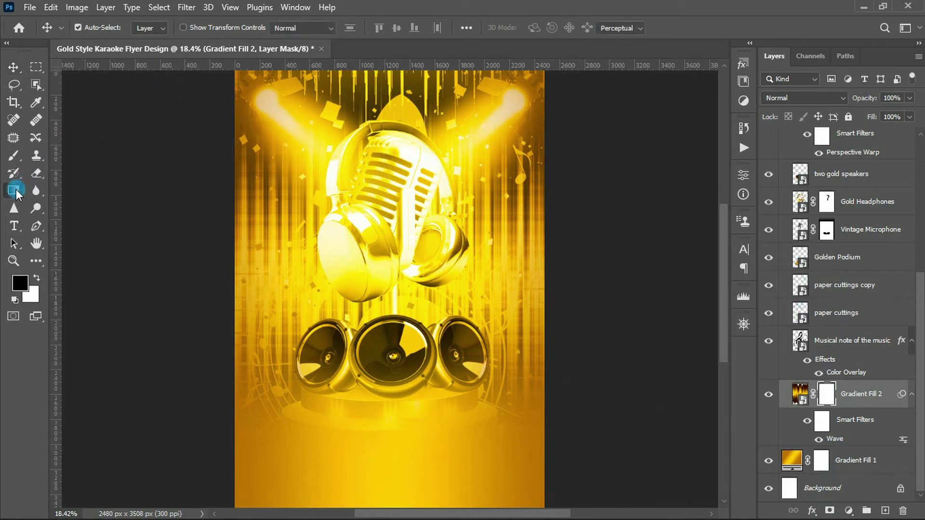
pyautogui.click(205, 28)
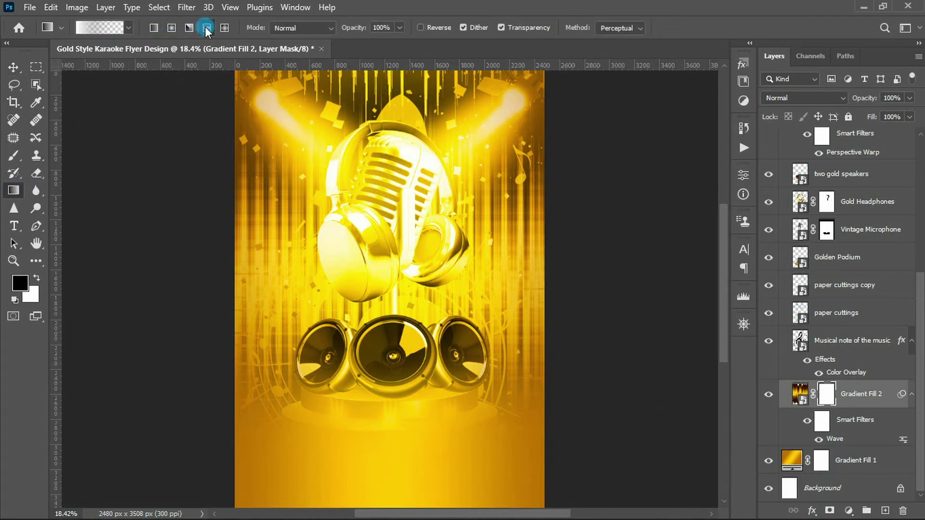
pyautogui.click(103, 25)
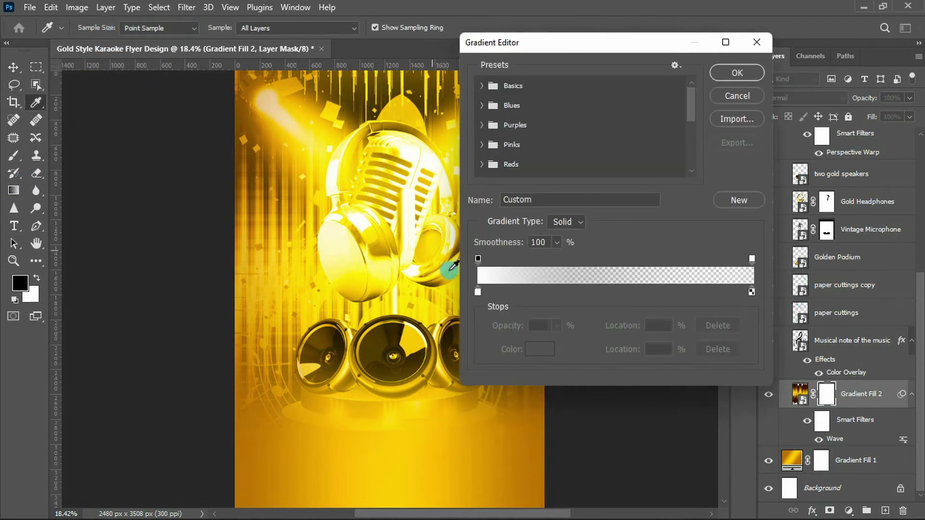
pyautogui.click(478, 293)
pyautogui.doubleClick(477, 293)
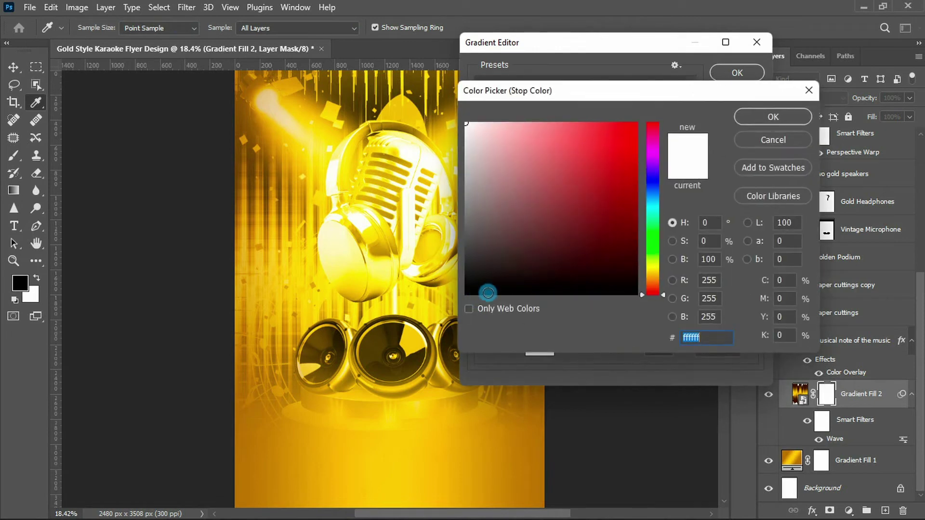
pyautogui.click(765, 120)
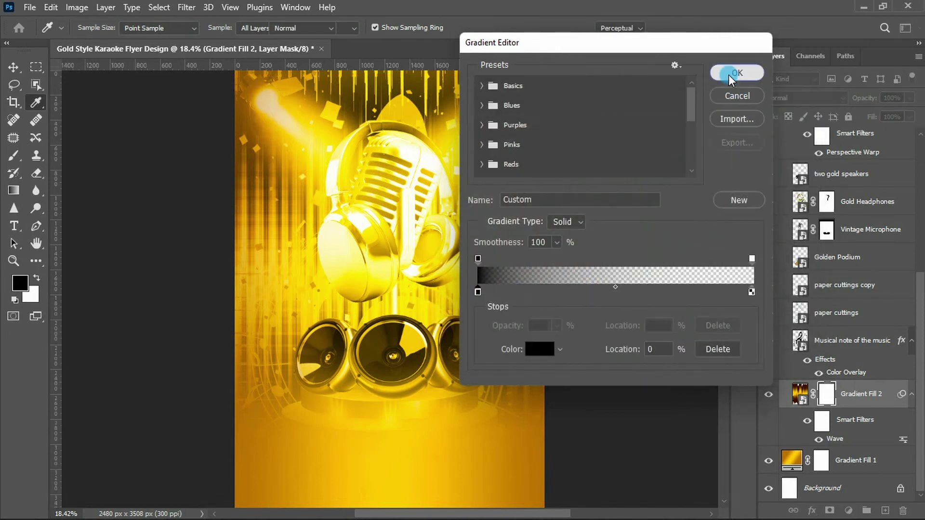
pyautogui.click(729, 74)
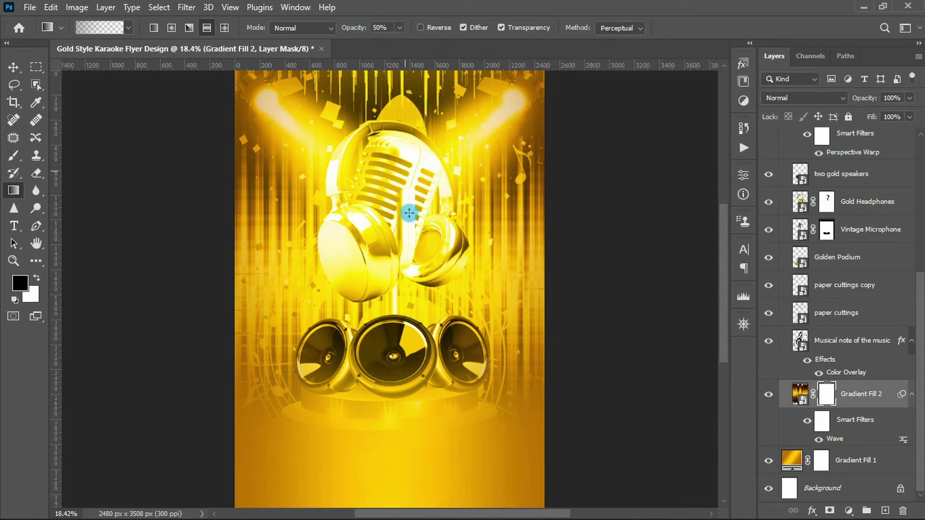
# - Drag the reflected gradient across Gradient Fill 2's mask to brighten the flyer's top
pyautogui.scroll(-1, 393, 276)
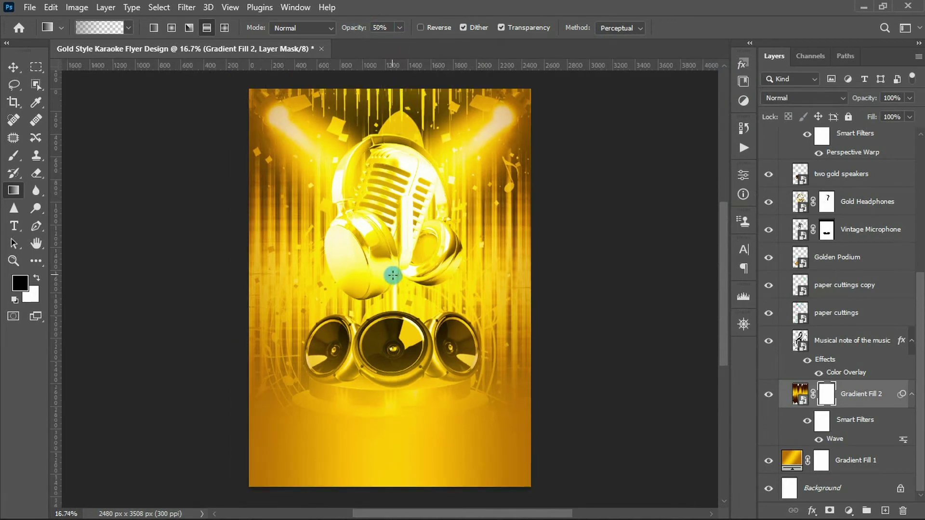
pyautogui.moveTo(460, 274); pyautogui.dragTo(536, 274)
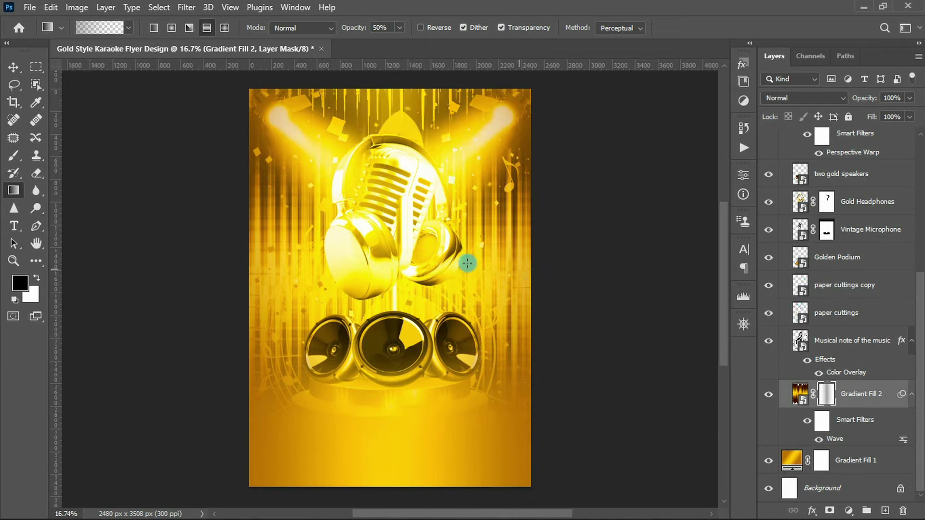
pyautogui.moveTo(467, 265); pyautogui.dragTo(605, 266)
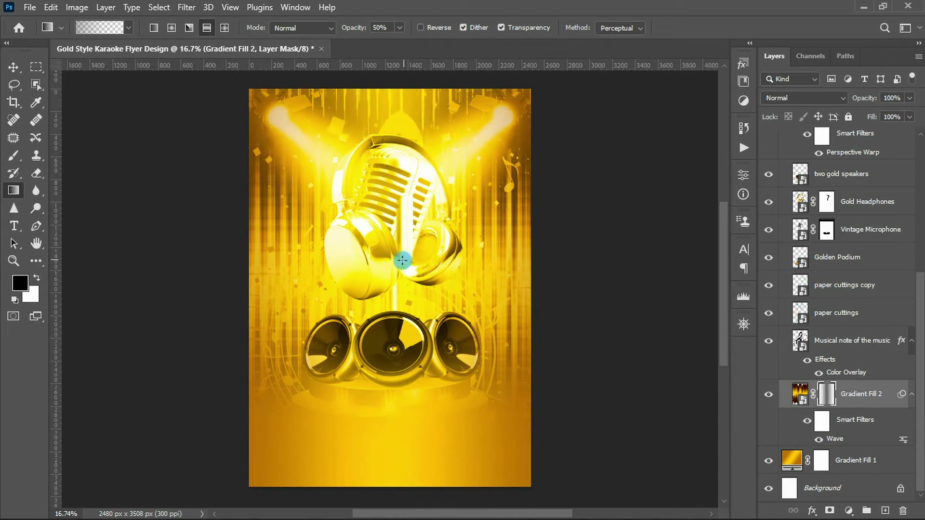
# - Add a layer mask to the spotlight layer
pyautogui.press('v')
pyautogui.scroll(1, 396, 260)
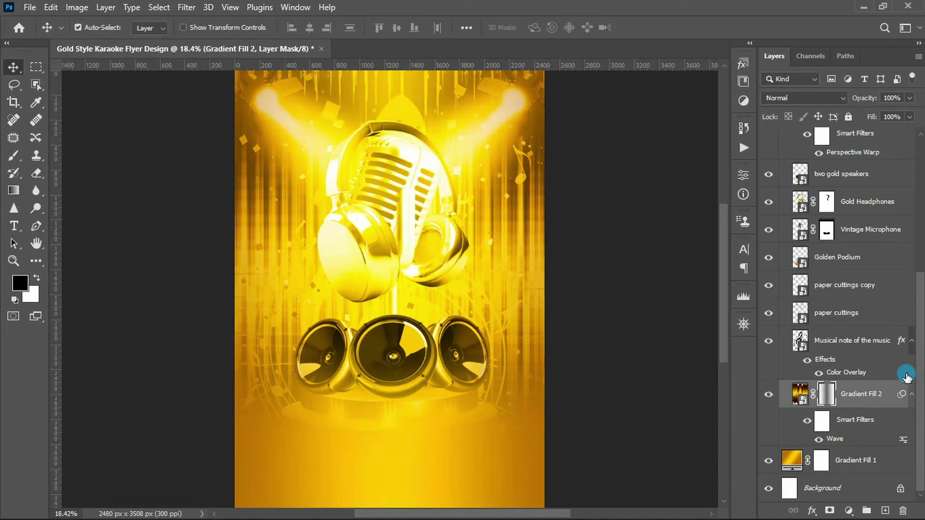
pyautogui.moveTo(920, 383); pyautogui.dragTo(920, 261)
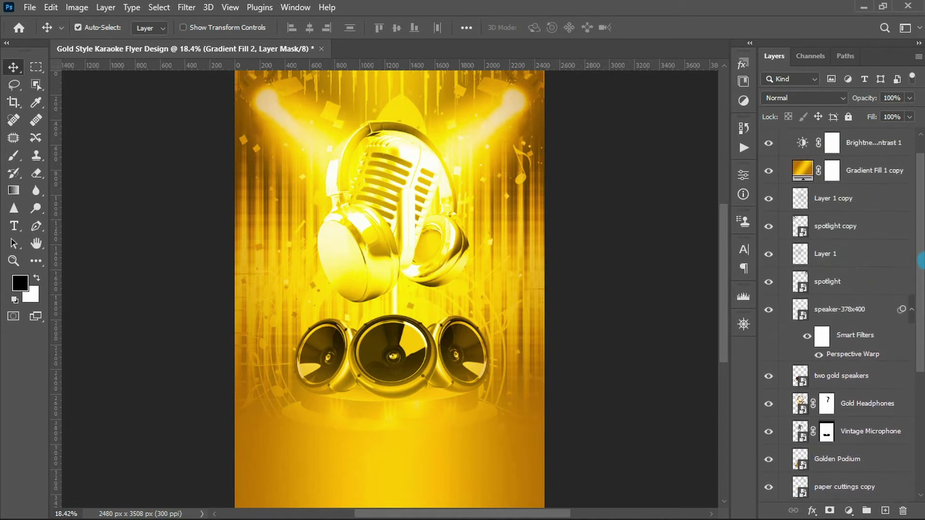
pyautogui.click(815, 287)
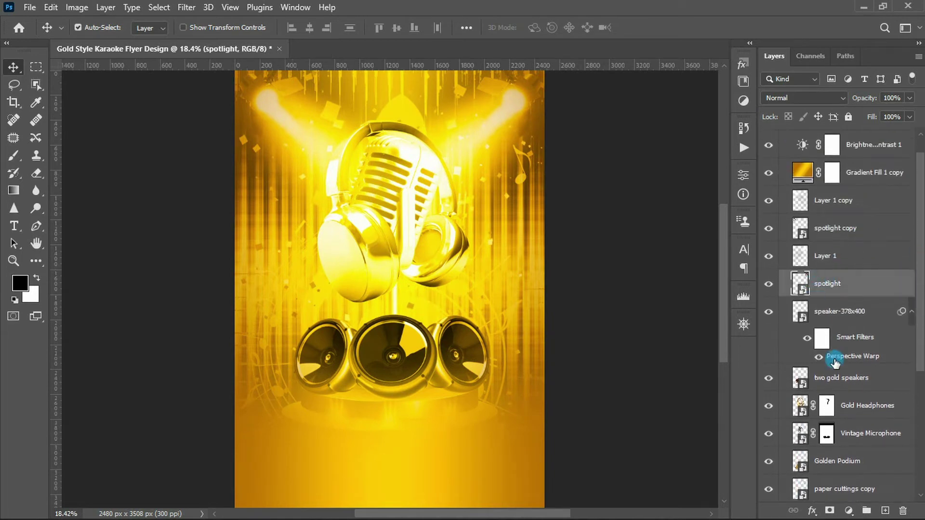
pyautogui.click(831, 510)
pyautogui.press('b')
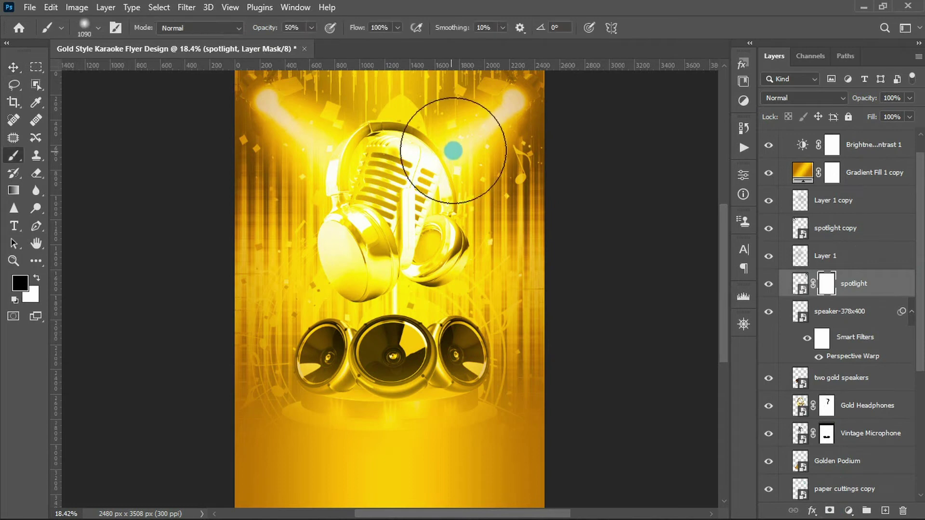
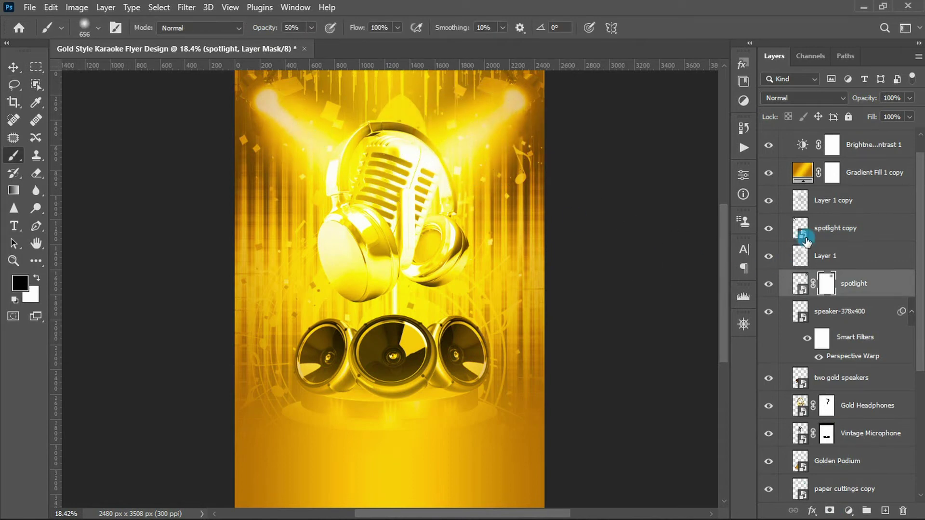
# - Copy the spotlight mask onto spotlight copy and collapse Group 1
pyautogui.moveTo(820, 286); pyautogui.dragTo(826, 229)
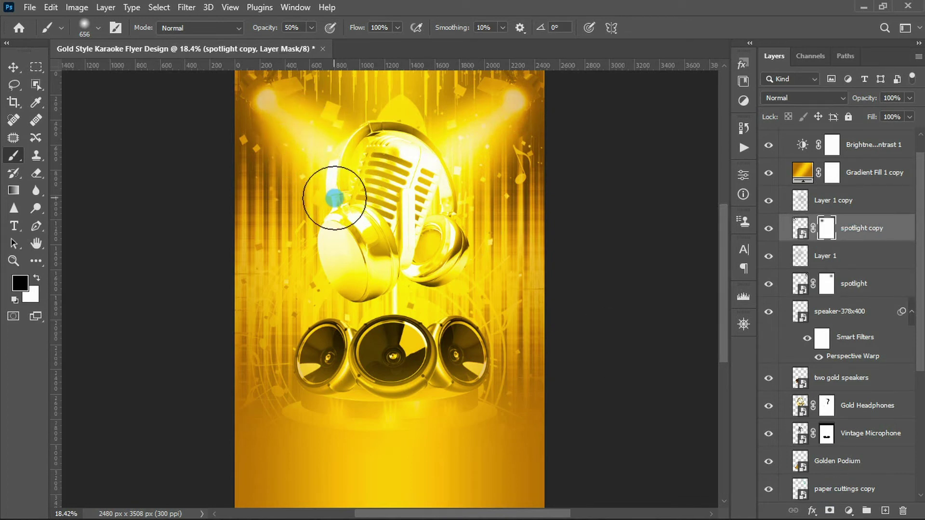
pyautogui.press('v')
pyautogui.scroll(1, 799, 192)
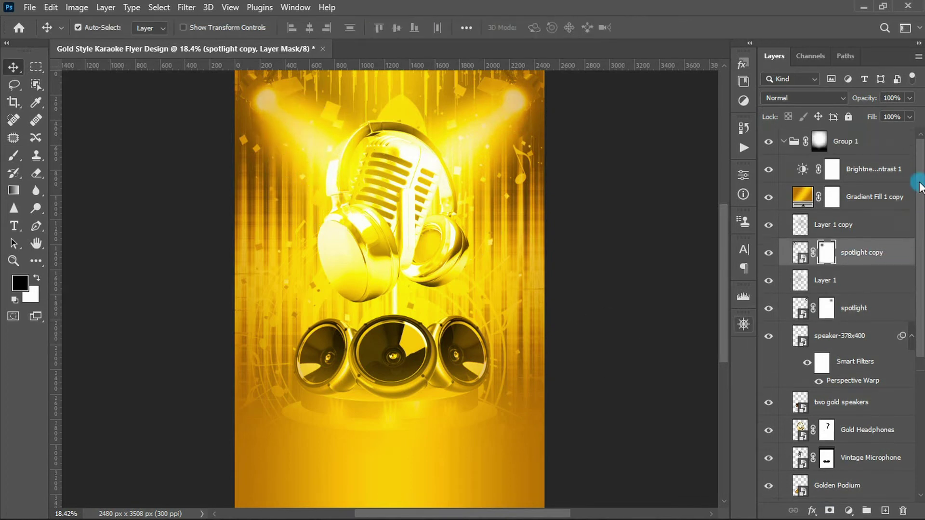
pyautogui.click(791, 152)
pyautogui.click(784, 141)
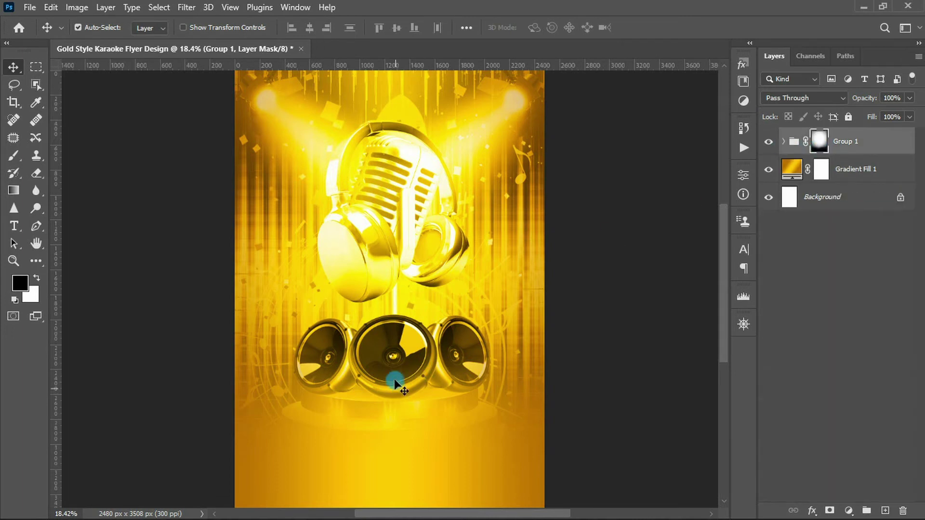
# - Paint white on Group 1's mask with a large soft brush to reveal the stage around the speakers
pyautogui.press('b')
pyautogui.keyDown('alt'); pyautogui.rightClick(393, 353); pyautogui.keyUp('alt')
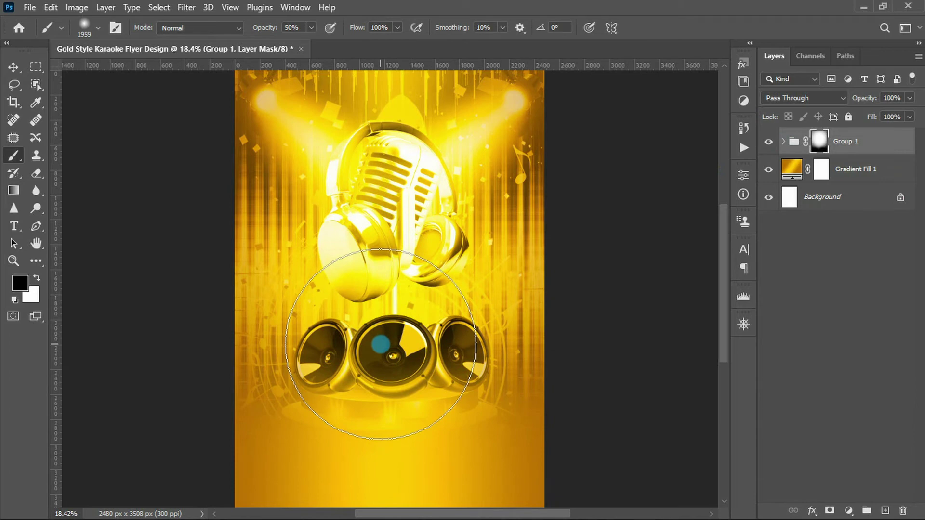
pyautogui.press('x')
pyautogui.moveTo(392, 347); pyautogui.dragTo(386, 334)
pyautogui.keyDown('alt'); pyautogui.rightClick(387, 317); pyautogui.keyUp('alt')
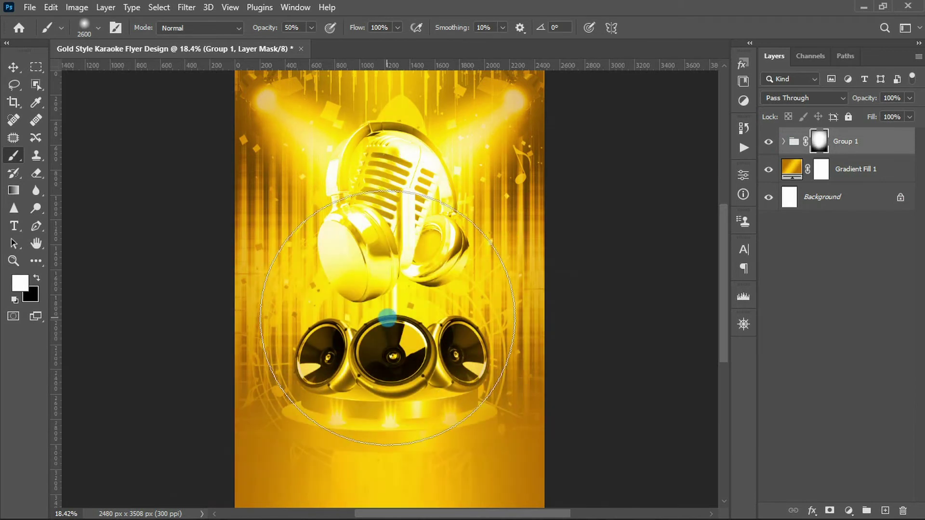
pyautogui.keyDown('alt'); pyautogui.rightClick(392, 283); pyautogui.keyUp('alt')
pyautogui.keyDown('alt'); pyautogui.rightClick(308, 426); pyautogui.keyUp('alt')
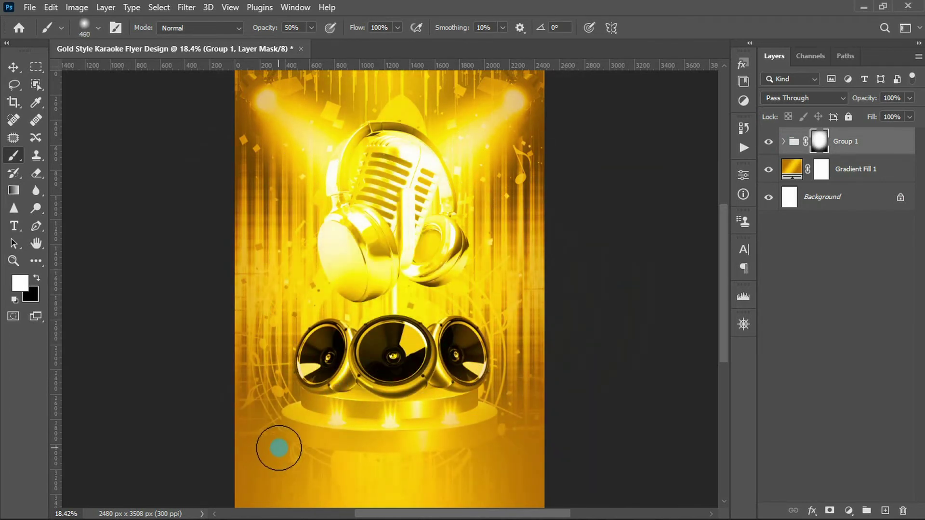
# - Paint black on the group mask to blend the artwork's lower edges into the gold
pyautogui.press('x')
pyautogui.keyDown('alt'); pyautogui.rightClick(355, 467); pyautogui.keyUp('alt')
pyautogui.keyDown('alt'); pyautogui.rightClick(322, 458); pyautogui.keyUp('alt')
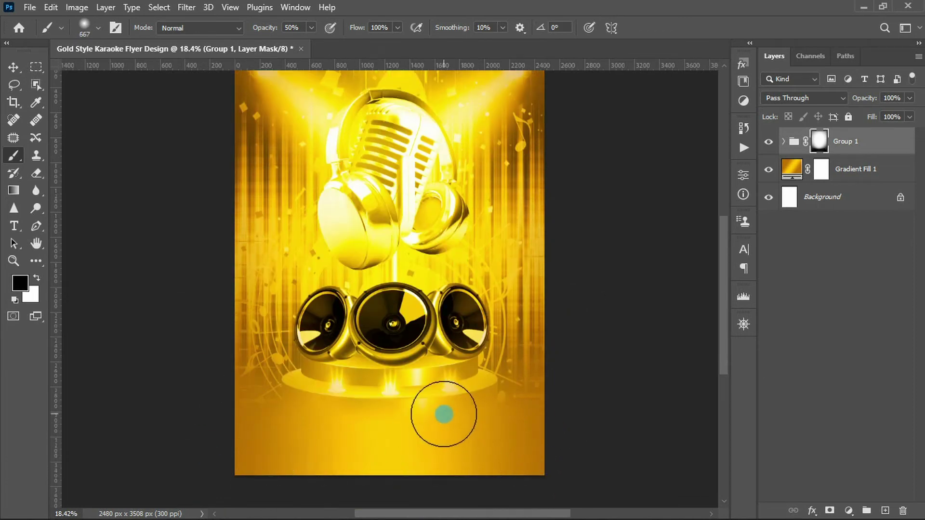
pyautogui.keyDown('alt'); pyautogui.rightClick(485, 161); pyautogui.keyUp('alt')
pyautogui.scroll(-1, 450, 216)
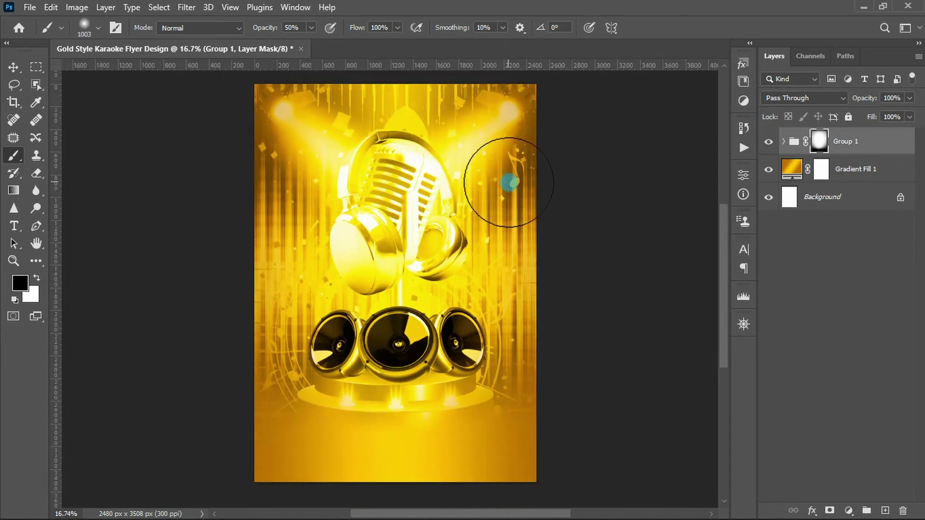
pyautogui.scroll(1, 509, 182)
pyautogui.keyDown('alt'); pyautogui.rightClick(487, 146); pyautogui.keyUp('alt')
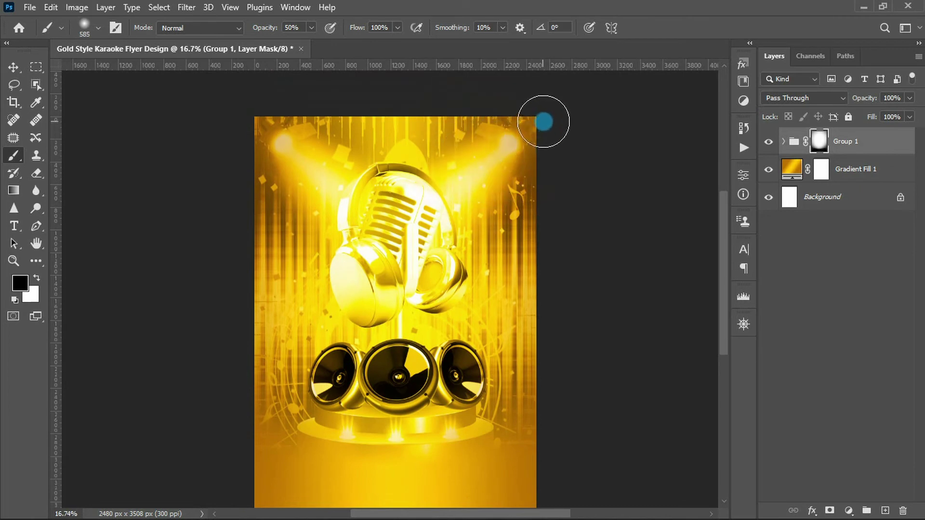
# - Paint the group mask's top corners so they fade into the gold background
pyautogui.press('x')
pyautogui.keyDown('alt'); pyautogui.rightClick(533, 126); pyautogui.keyUp('alt')
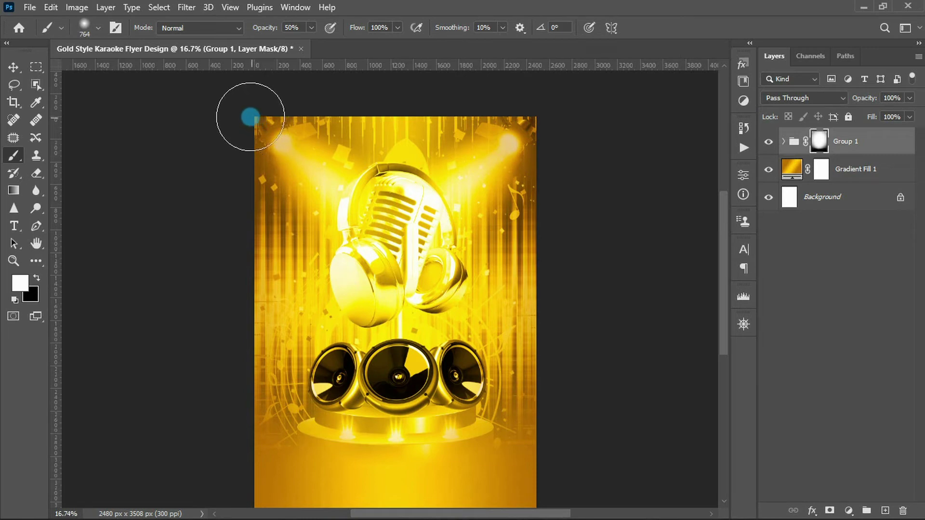
pyautogui.press('x')
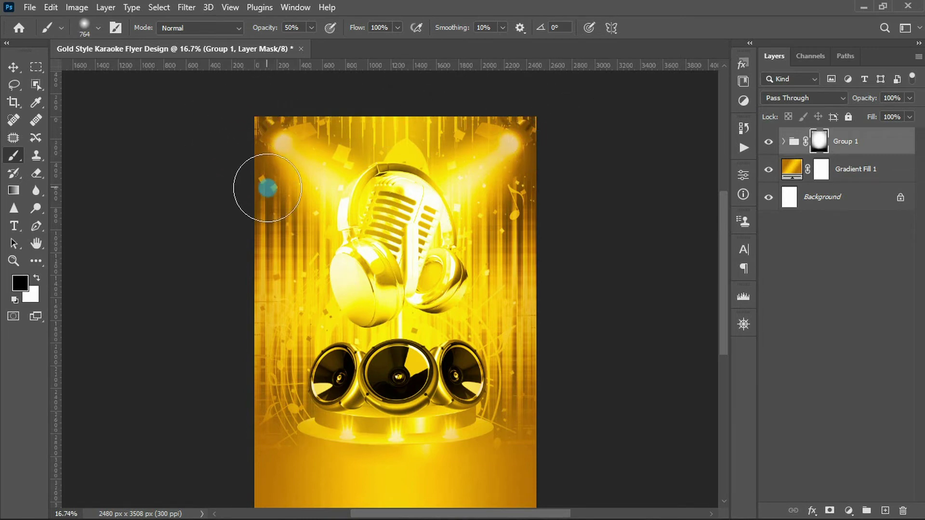
pyautogui.press('v')
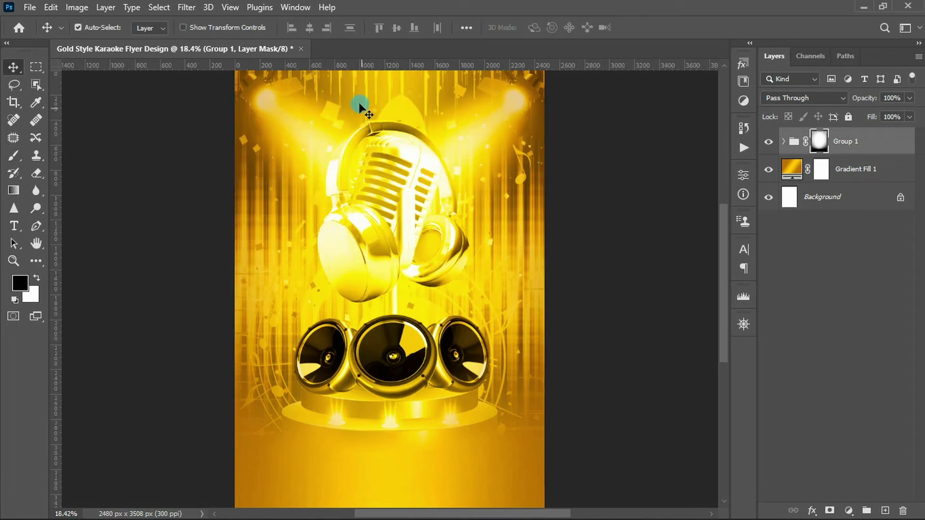
# - Start a text layer at the top set to Akrobat Bold 28 pt, leading 25, white
pyautogui.press('t')
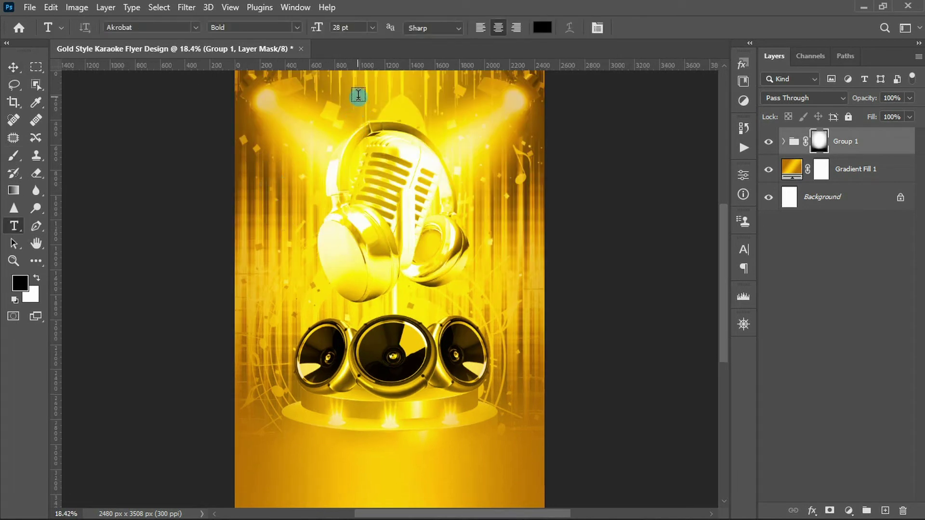
pyautogui.click(359, 95)
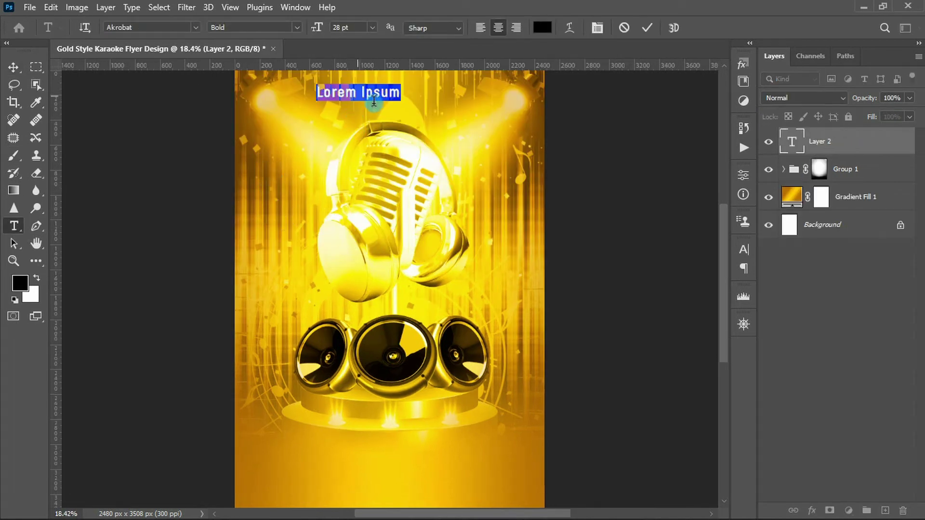
pyautogui.click(742, 250)
pyautogui.click(610, 287)
pyautogui.click(687, 287)
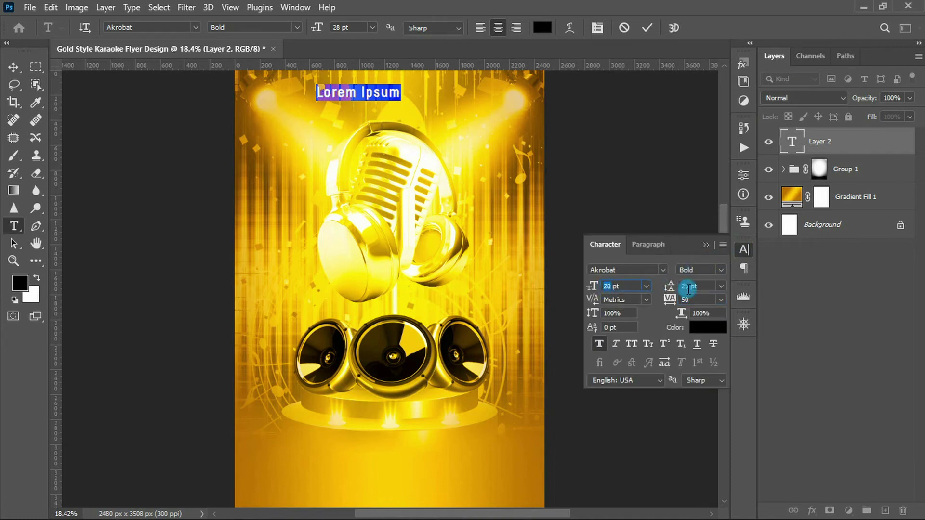
pyautogui.click(685, 299)
pyautogui.click(697, 329)
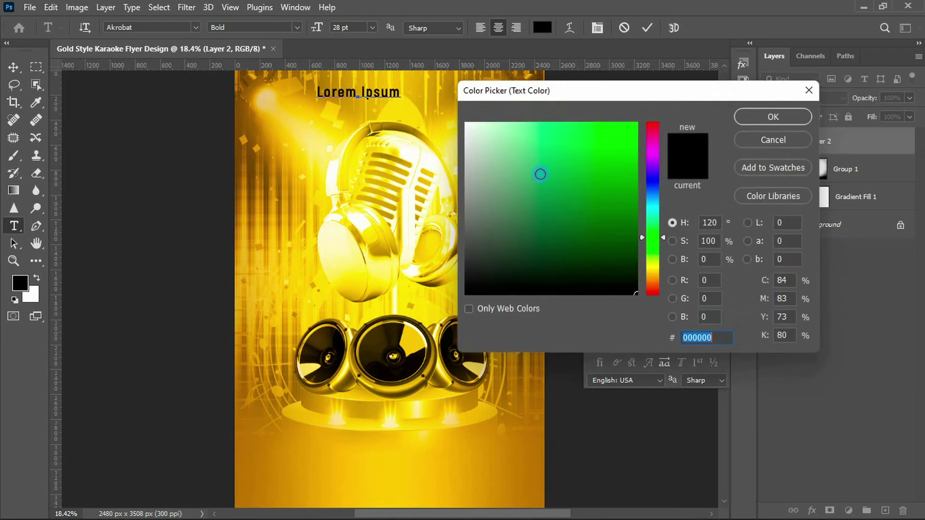
pyautogui.moveTo(544, 179); pyautogui.dragTo(443, 107)
pyautogui.click(755, 116)
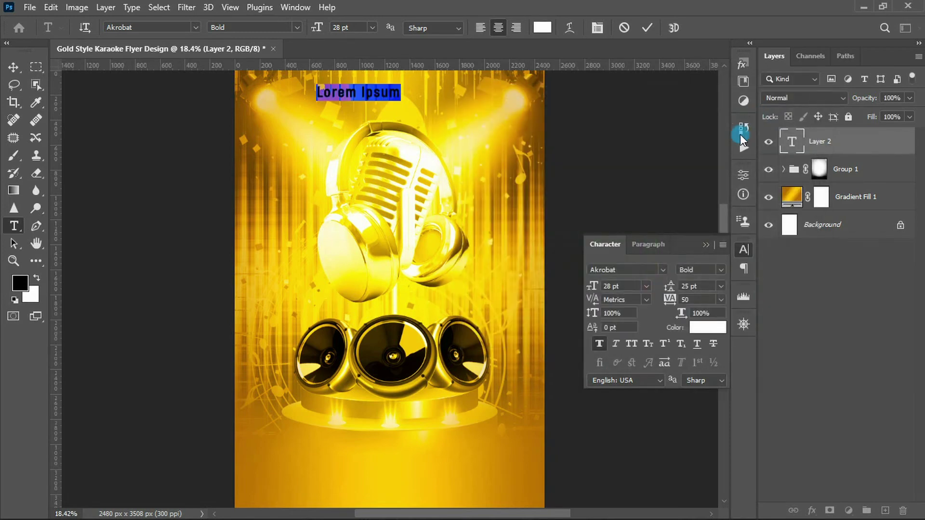
pyautogui.click(704, 245)
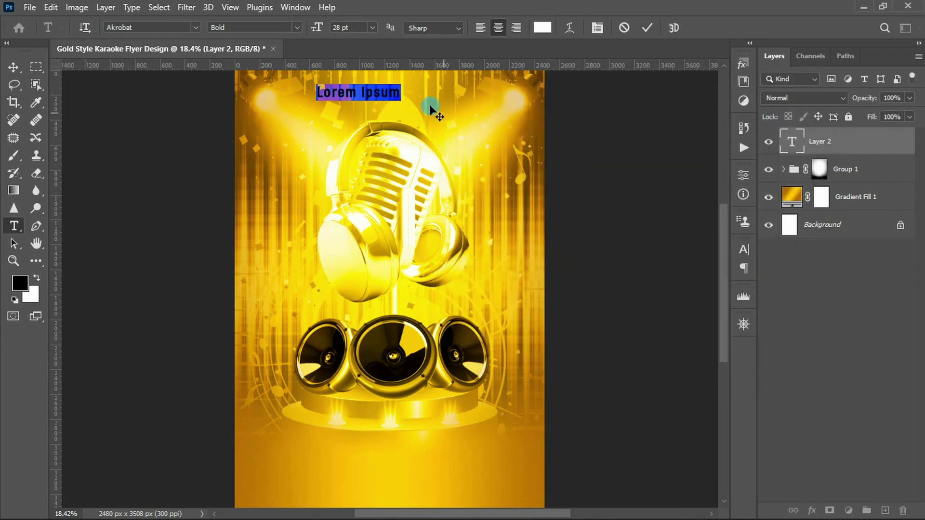
# - Type 'YOUR CLUB NAME' and centre it at the top of the flyer
pyautogui.write('YOUR CLUB NAME')
pyautogui.write('PRESENTS')
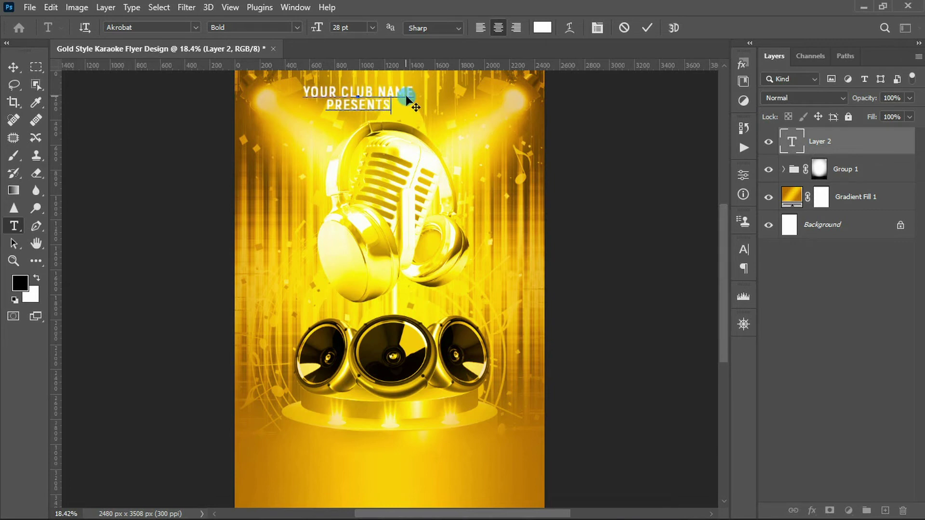
pyautogui.click(647, 29)
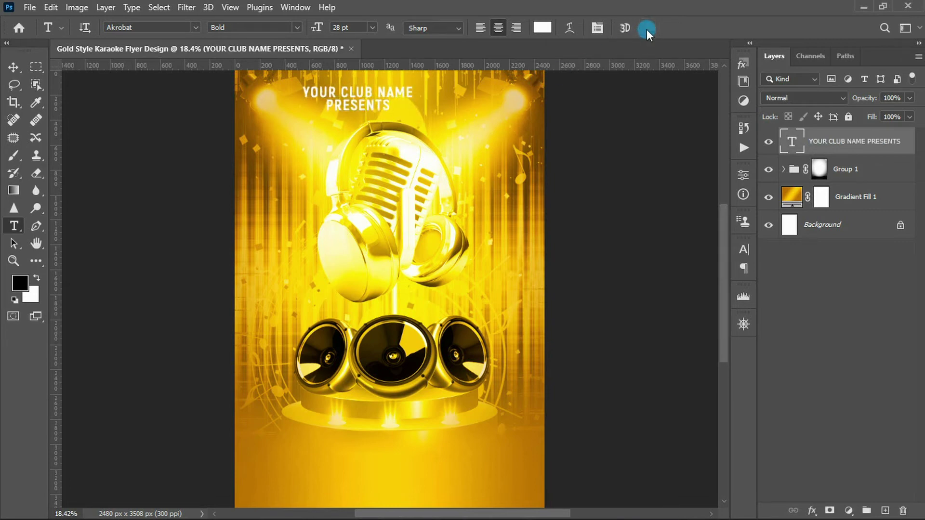
pyautogui.press('v')
pyautogui.moveTo(364, 105)
pyautogui.mouseDown()
pyautogui.moveTo(396, 105)
pyautogui.moveTo(390, 91)
pyautogui.mouseUp()
pyautogui.hotkey('ctrl', 'a')
# - Start a text layer above the speakers set to Akrobat Black 115 pt with wider tracking
pyautogui.press('t')
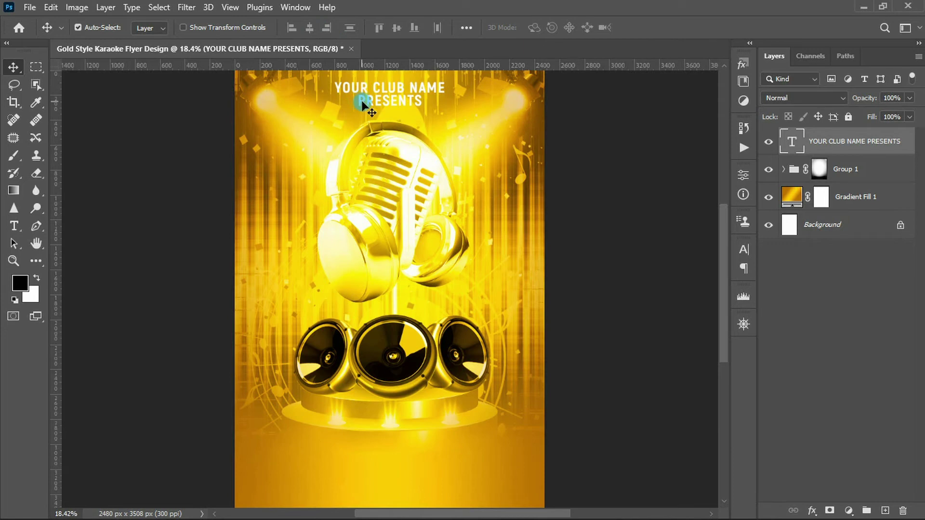
pyautogui.click(363, 303)
pyautogui.click(743, 250)
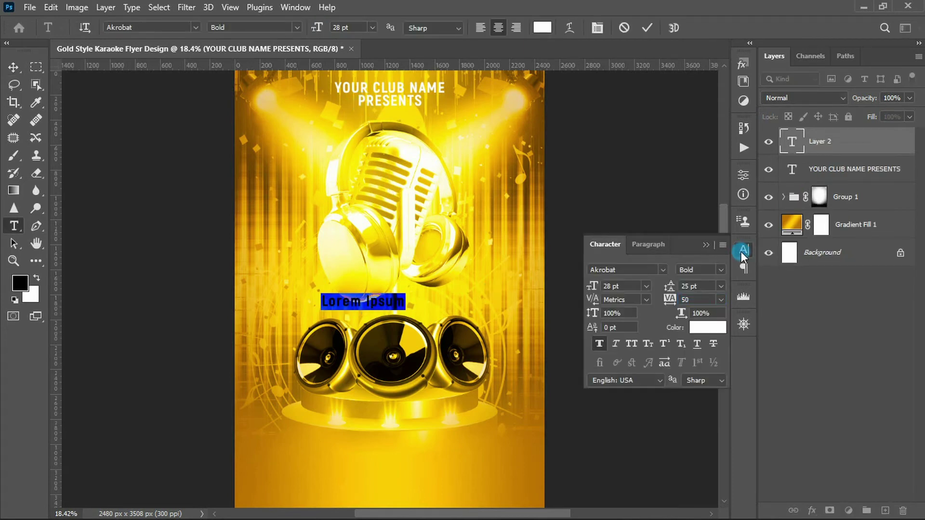
pyautogui.click(613, 286)
pyautogui.click(717, 270)
pyautogui.click(693, 295)
pyautogui.click(619, 285)
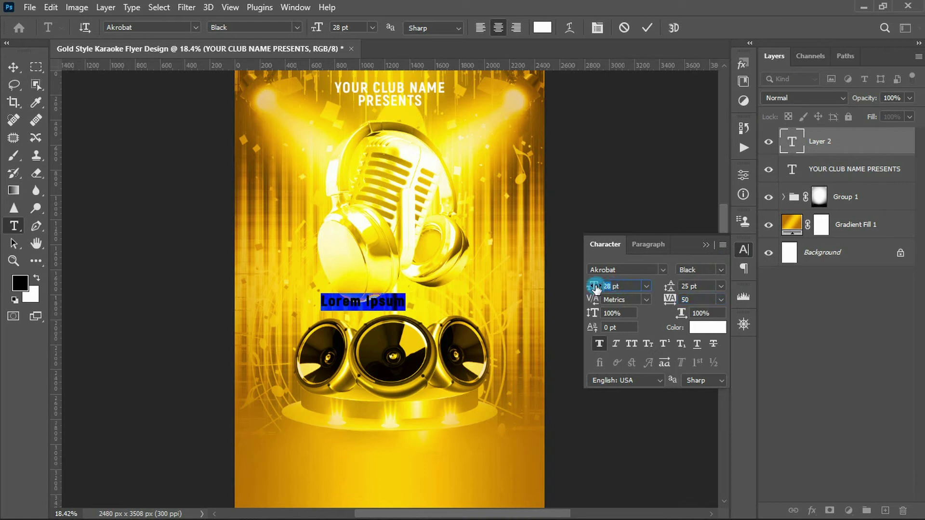
pyautogui.moveTo(596, 287); pyautogui.dragTo(674, 300)
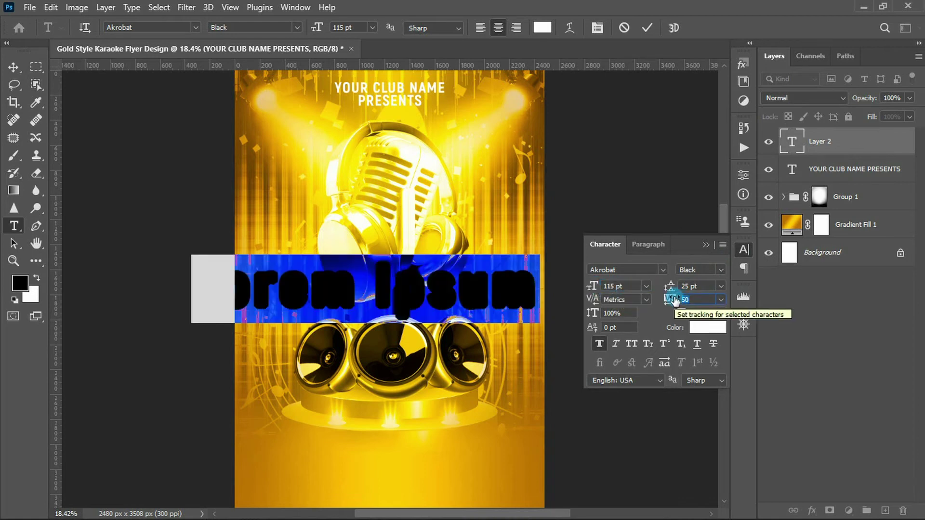
pyautogui.click(699, 299)
pyautogui.write('75')
pyautogui.click(706, 244)
pyautogui.click(603, 273)
# - Type 'KARAOKE' and centre it just above the speakers
pyautogui.click(517, 289)
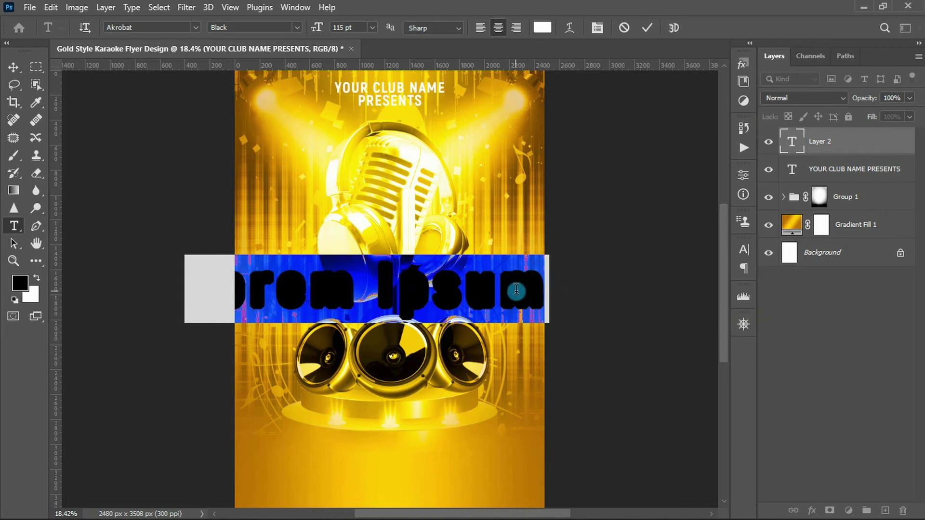
pyautogui.write('KARAOKE')
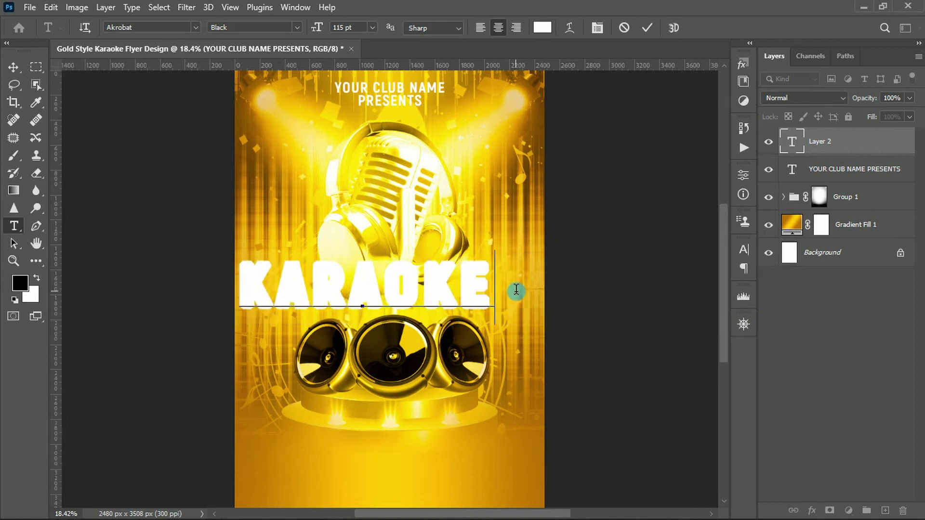
pyautogui.click(645, 33)
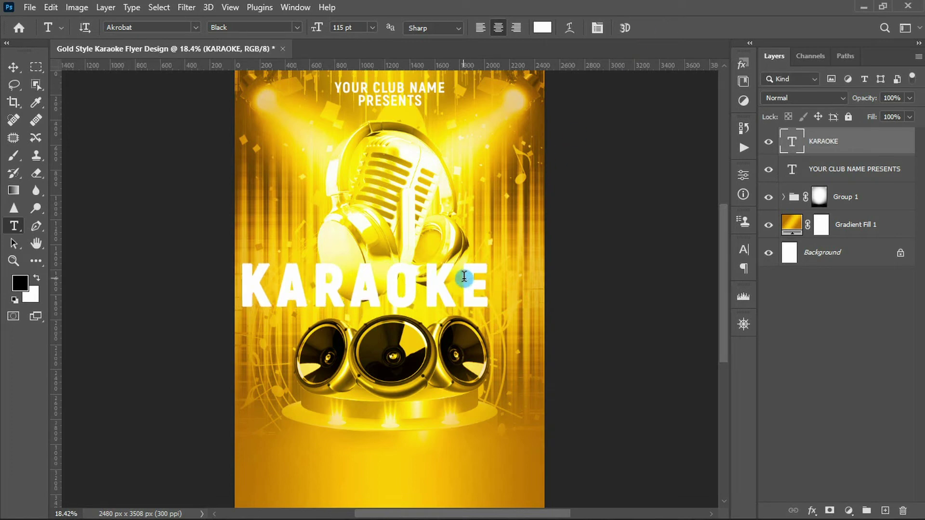
pyautogui.press('v')
pyautogui.moveTo(440, 281); pyautogui.dragTo(467, 283)
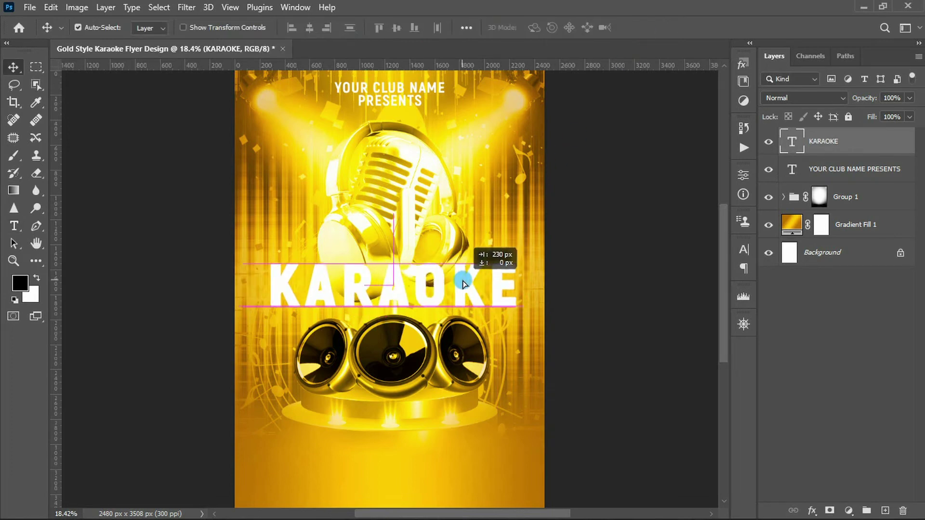
pyautogui.moveTo(400, 295); pyautogui.dragTo(404, 318)
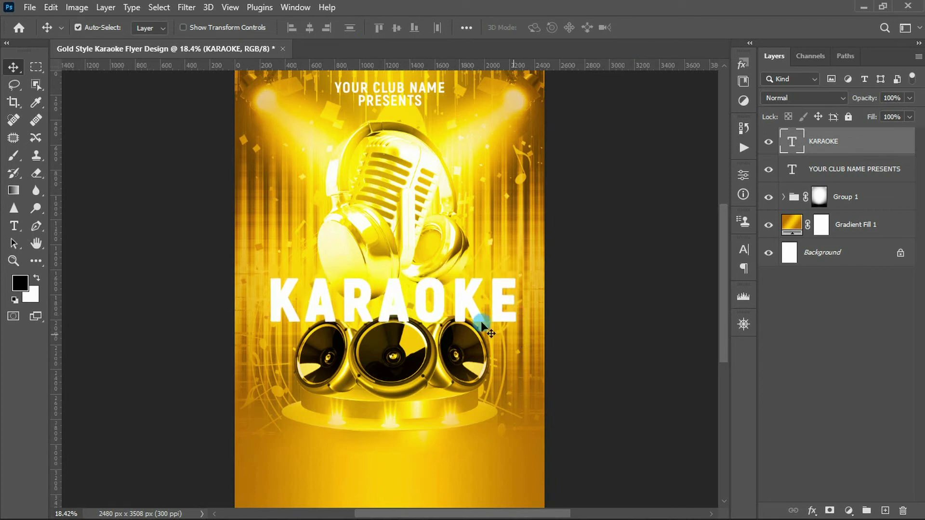
pyautogui.click(812, 510)
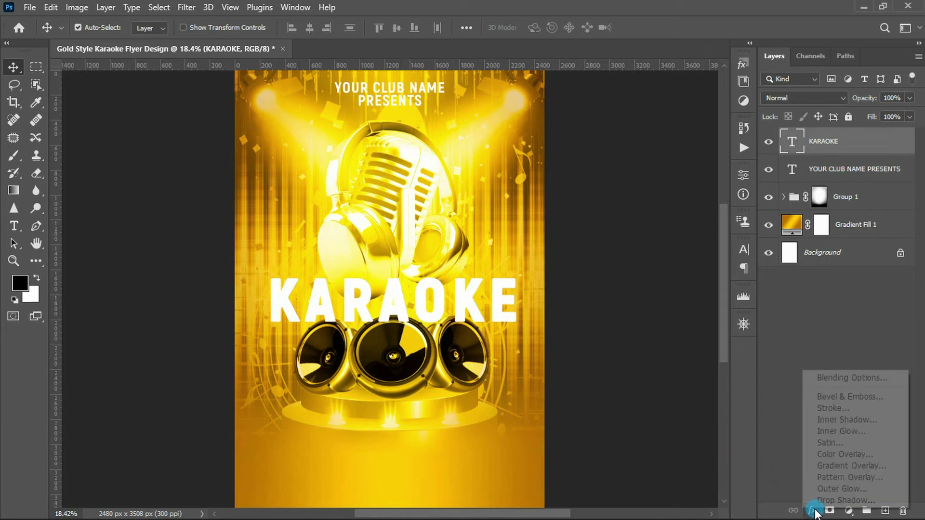
# - Add a 5 px white stroke to the KARAOKE title
pyautogui.click(843, 408)
pyautogui.click(611, 289)
pyautogui.click(466, 124)
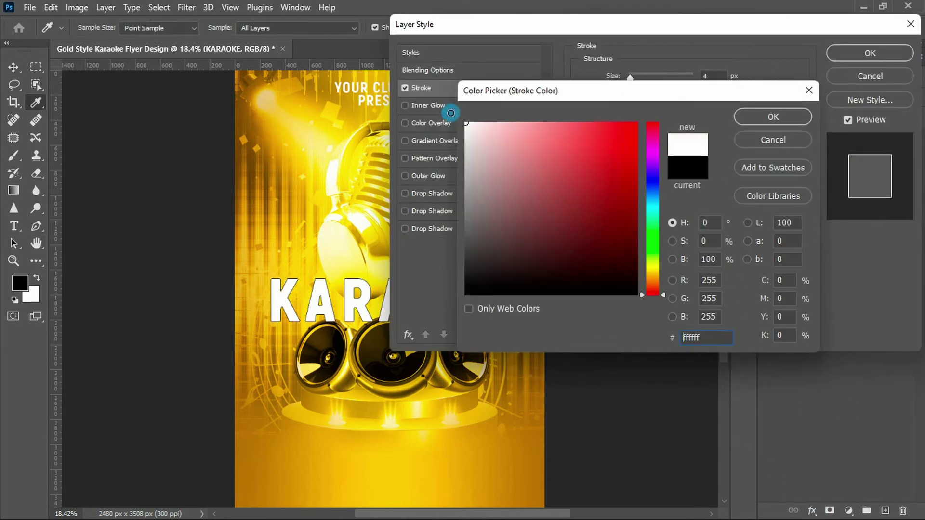
pyautogui.click(742, 119)
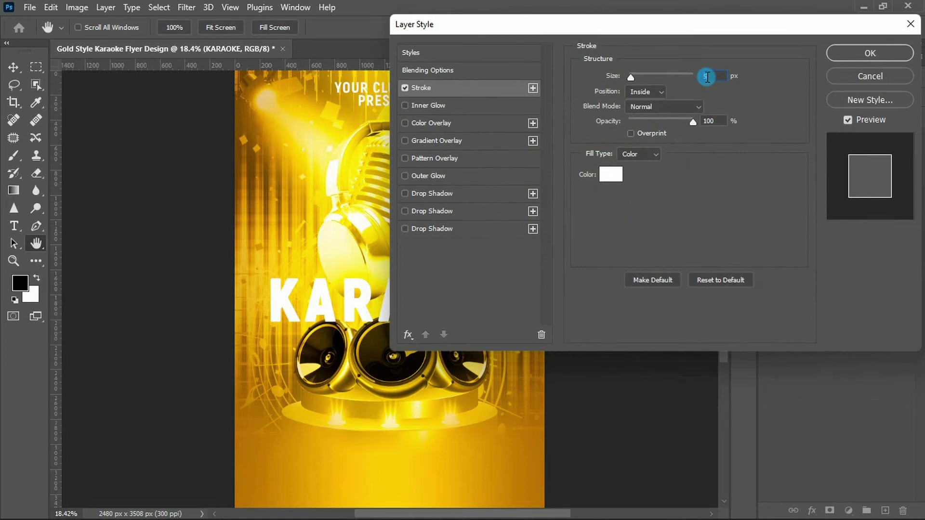
pyautogui.write('5')
# - Enable Gradient Overlay and set the left gradient stop to d6af00
pyautogui.click(406, 143)
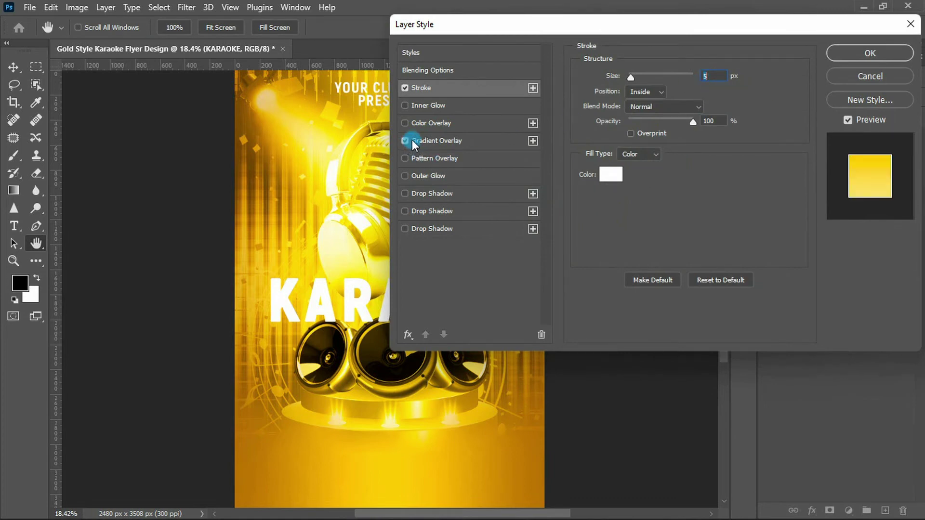
pyautogui.click(664, 110)
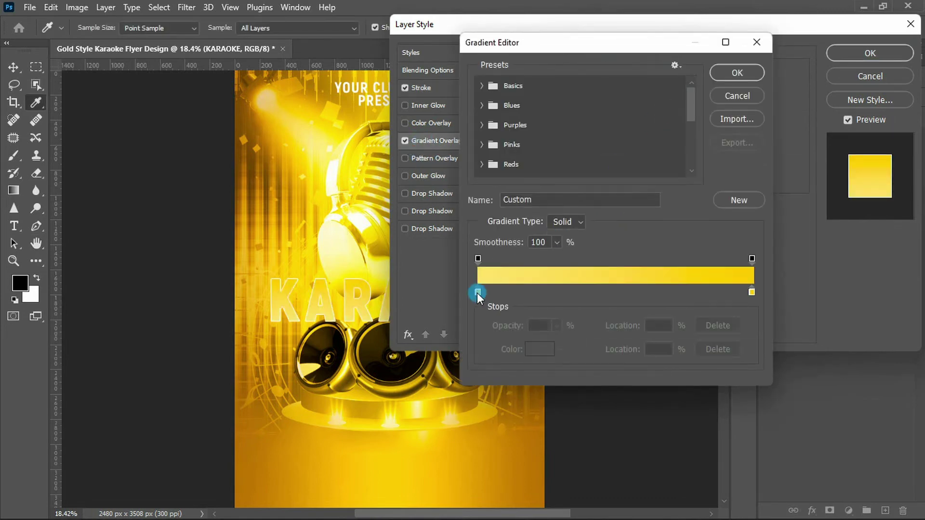
pyautogui.doubleClick(476, 293)
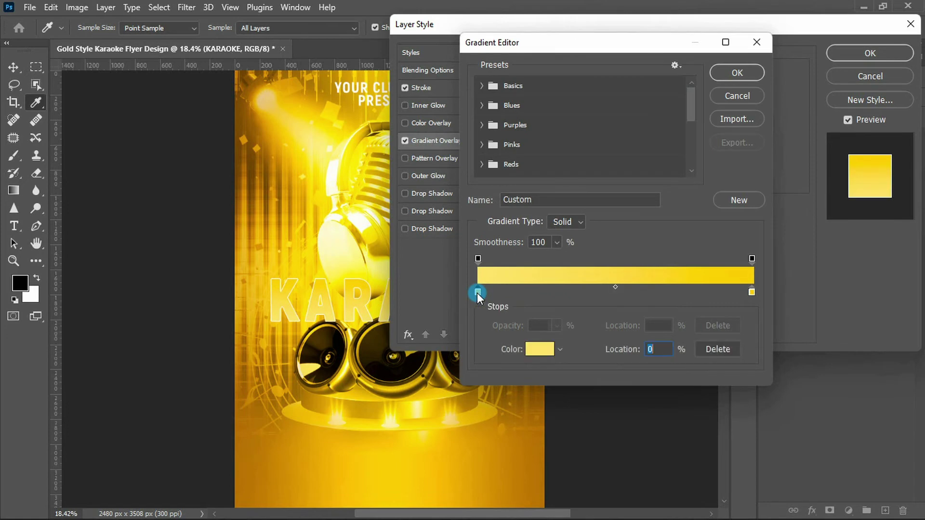
pyautogui.click(711, 332)
pyautogui.write('d6a')
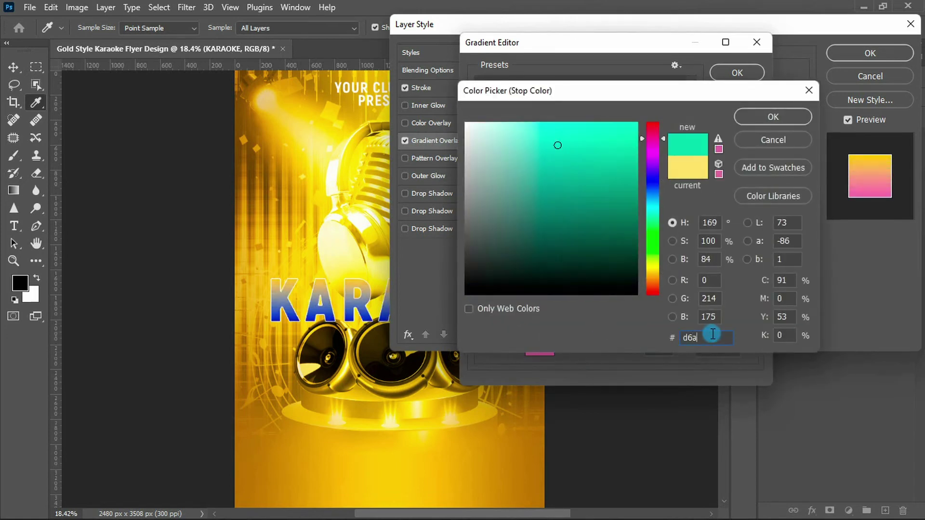
pyautogui.write('f00')
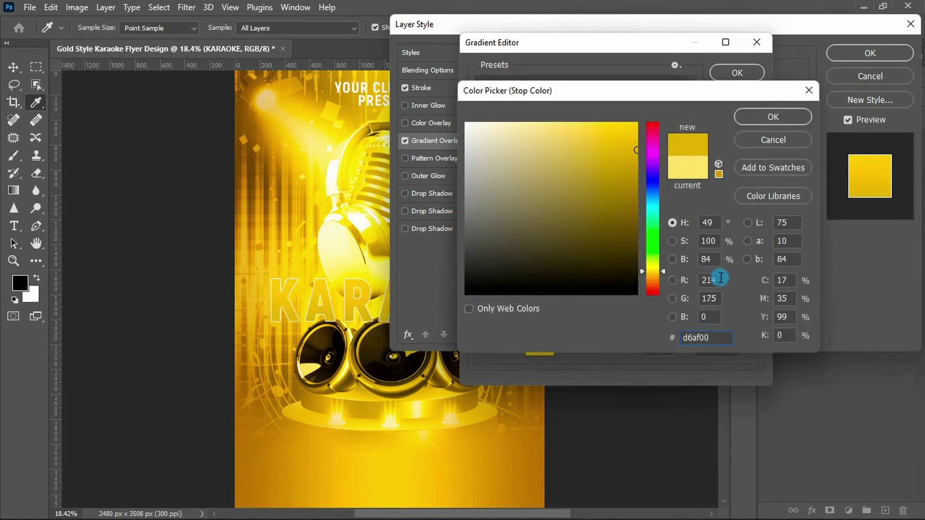
pyautogui.click(749, 118)
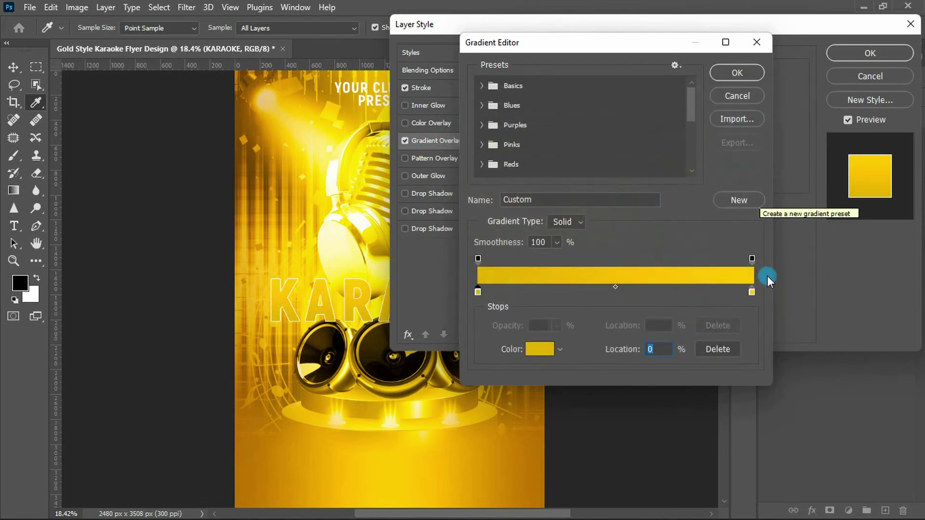
# - Add a ffd744 light gold gradient stop at 50%
pyautogui.doubleClick(751, 292)
pyautogui.click(724, 336)
pyautogui.write('ffd7')
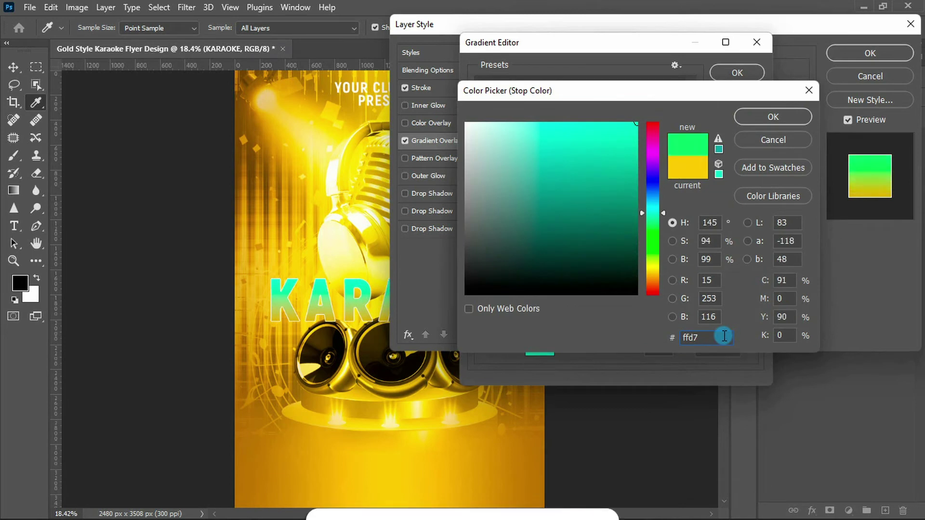
pyautogui.write('44')
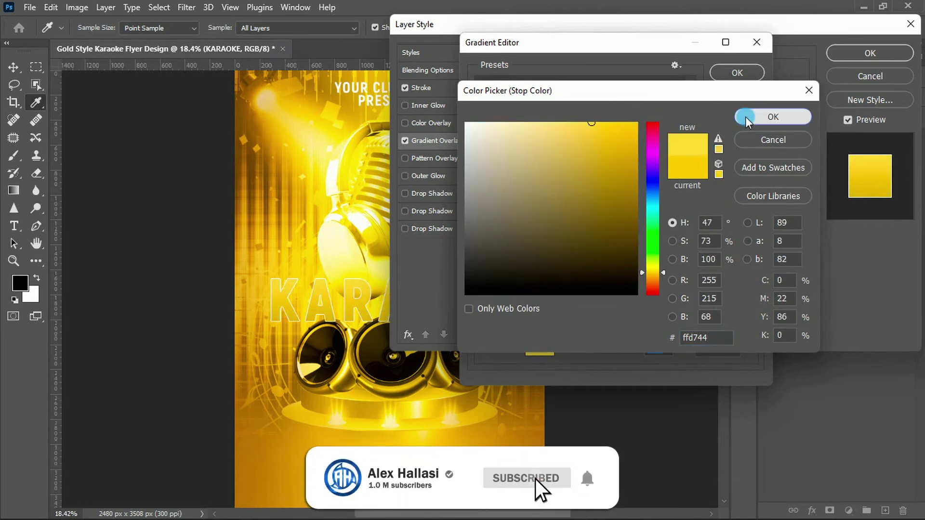
pyautogui.click(746, 117)
pyautogui.moveTo(752, 292); pyautogui.dragTo(627, 294)
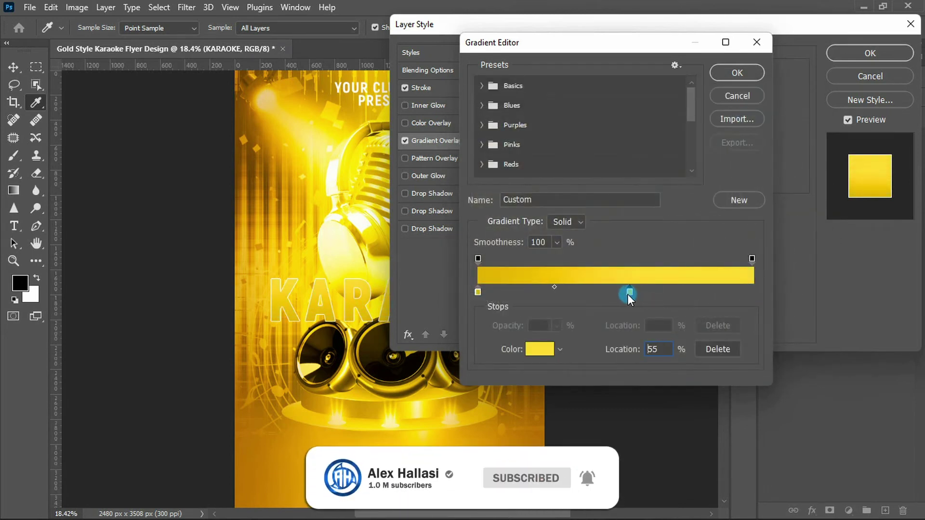
pyautogui.moveTo(626, 294); pyautogui.dragTo(615, 292)
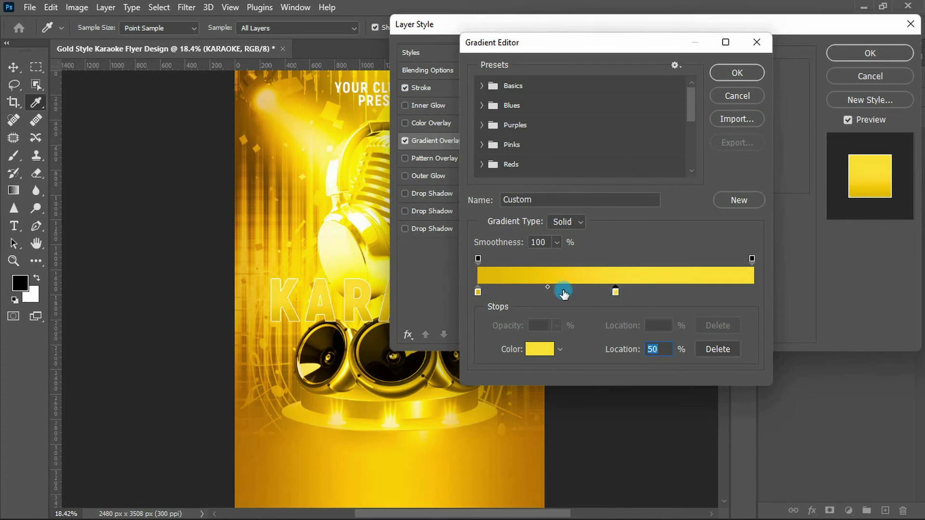
# - Copy the d6af00 stop to the gradient's right end and accept the gradient
pyautogui.click(477, 292)
pyautogui.moveTo(477, 293); pyautogui.dragTo(755, 293)
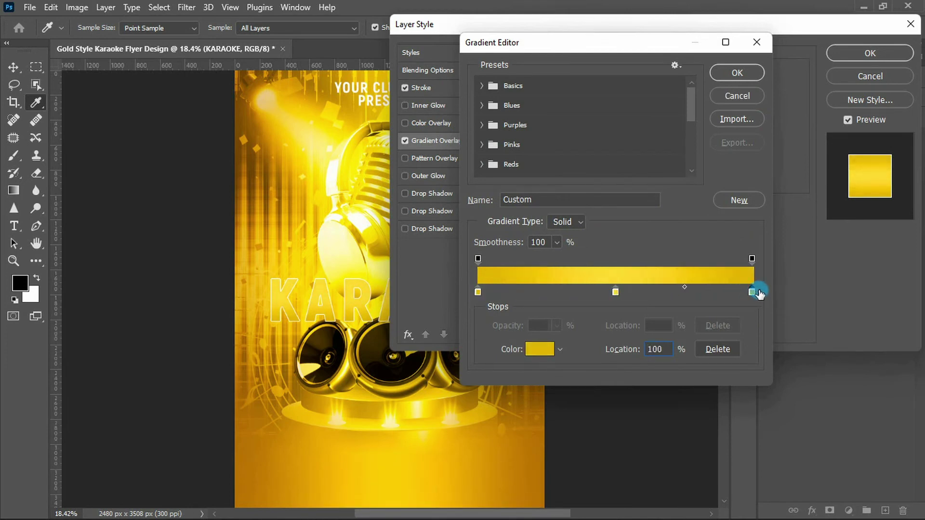
pyautogui.click(729, 70)
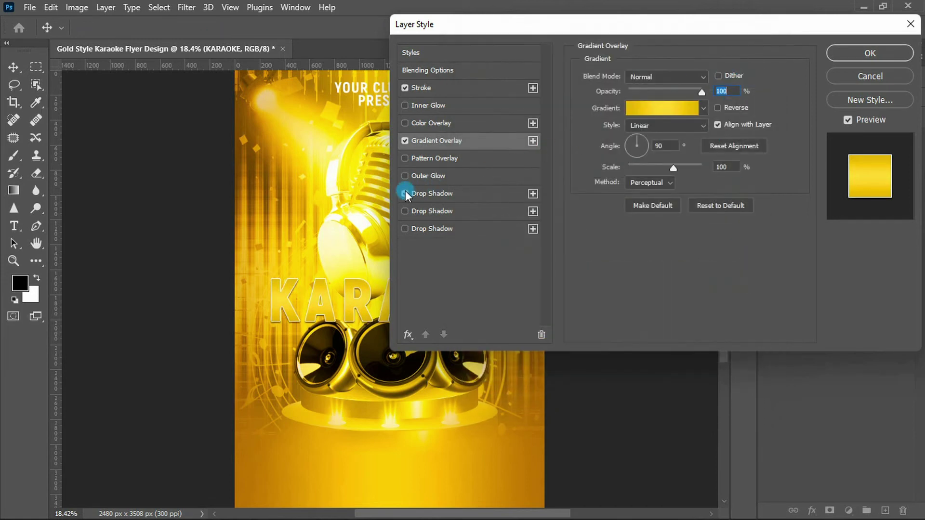
pyautogui.click(419, 193)
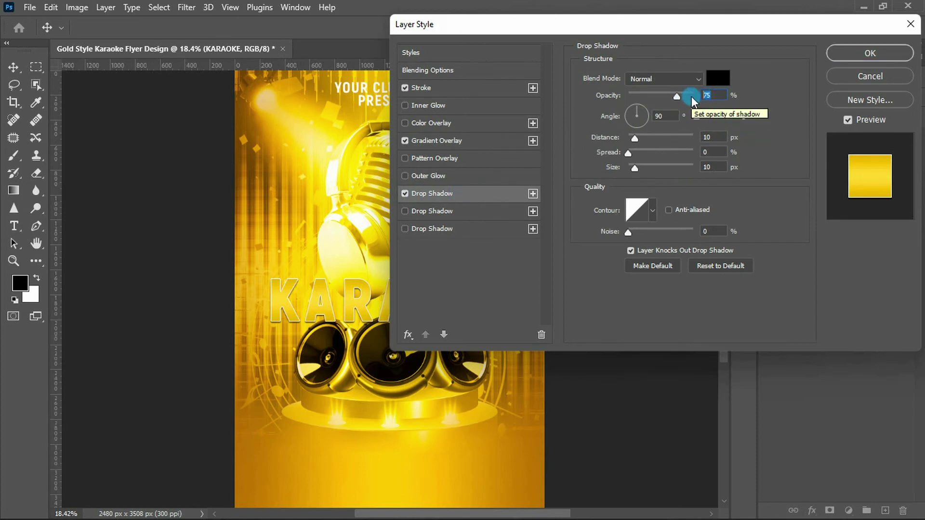
# - Set the KARAOKE drop shadow to 180° angle and 20 px distance, then apply
pyautogui.click(650, 117)
pyautogui.write('180')
pyautogui.click(692, 138)
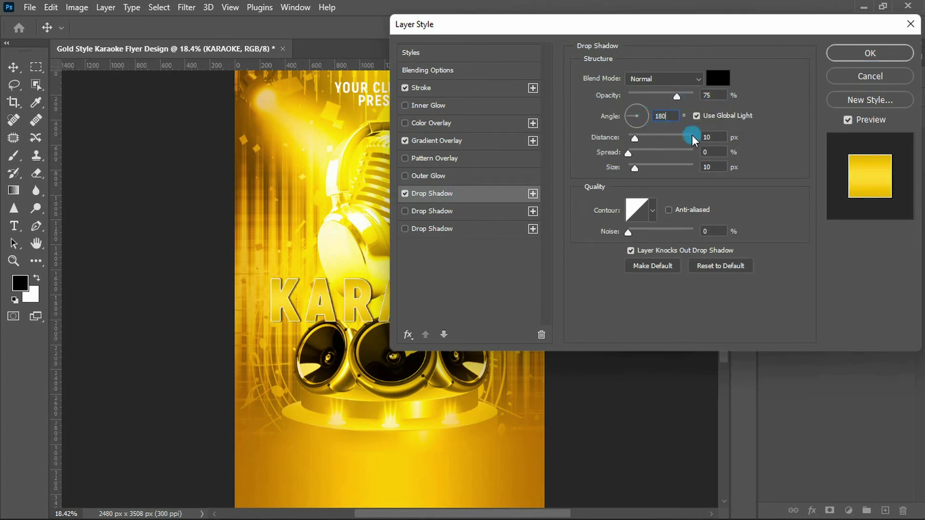
pyautogui.write('20')
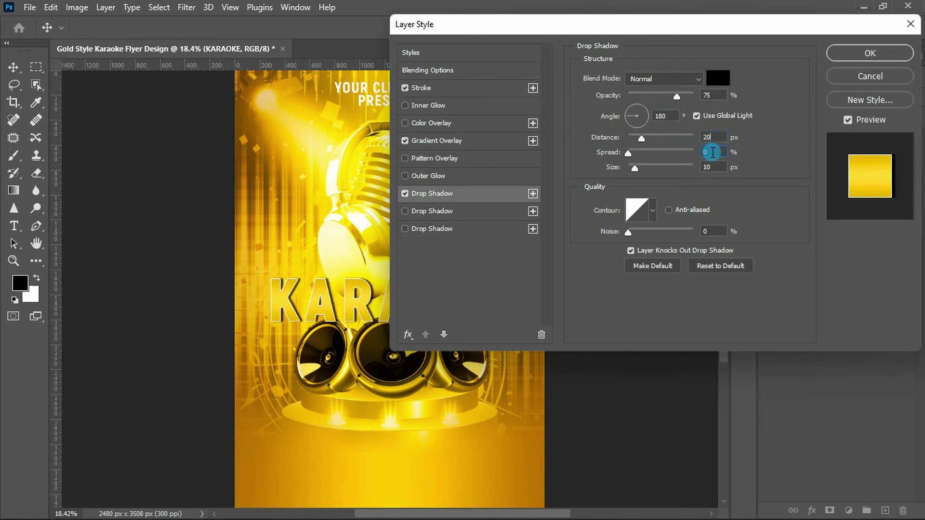
pyautogui.click(712, 166)
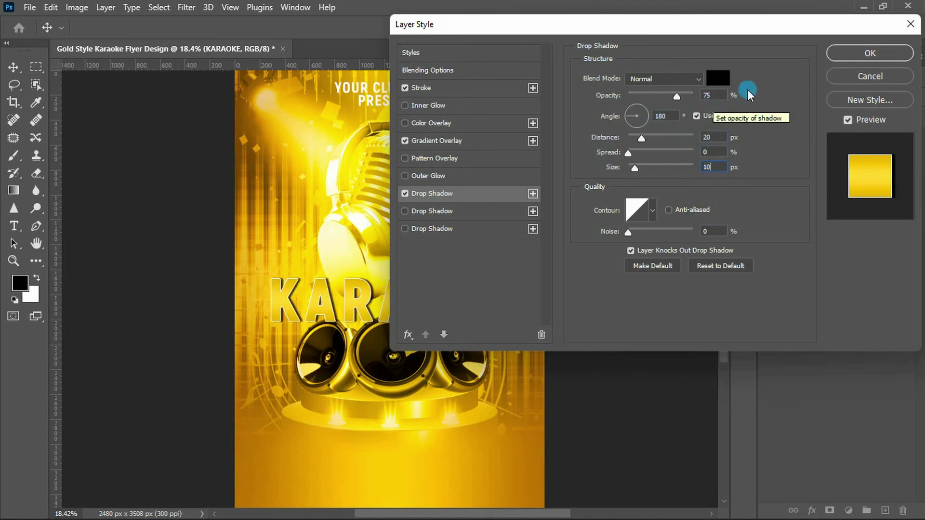
pyautogui.click(849, 56)
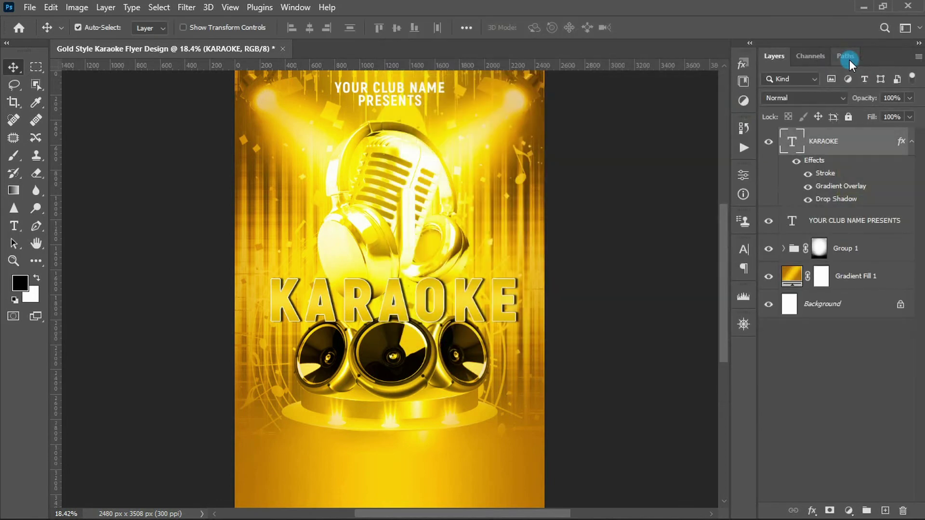
# - Add 'Night' text below the title in Northyhuny Free at size 12
pyautogui.press('t')
pyautogui.click(357, 359)
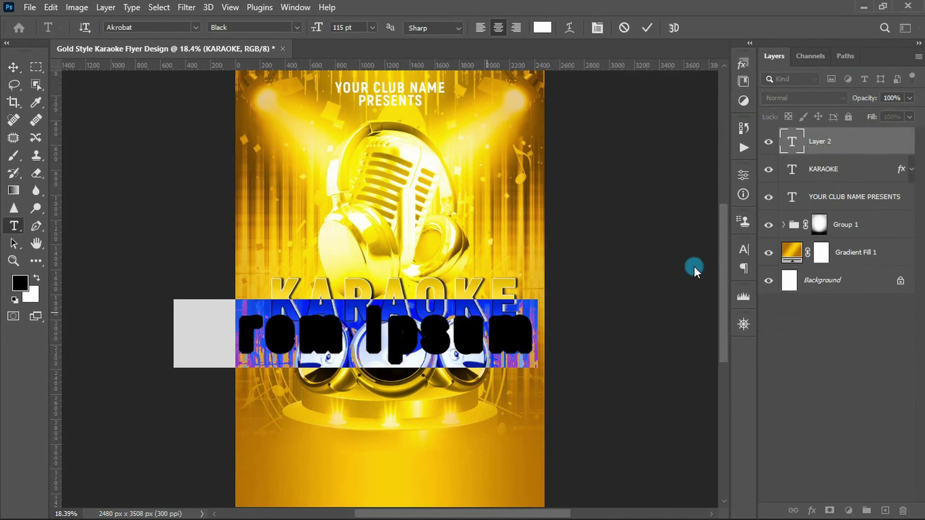
pyautogui.click(744, 249)
pyautogui.click(662, 269)
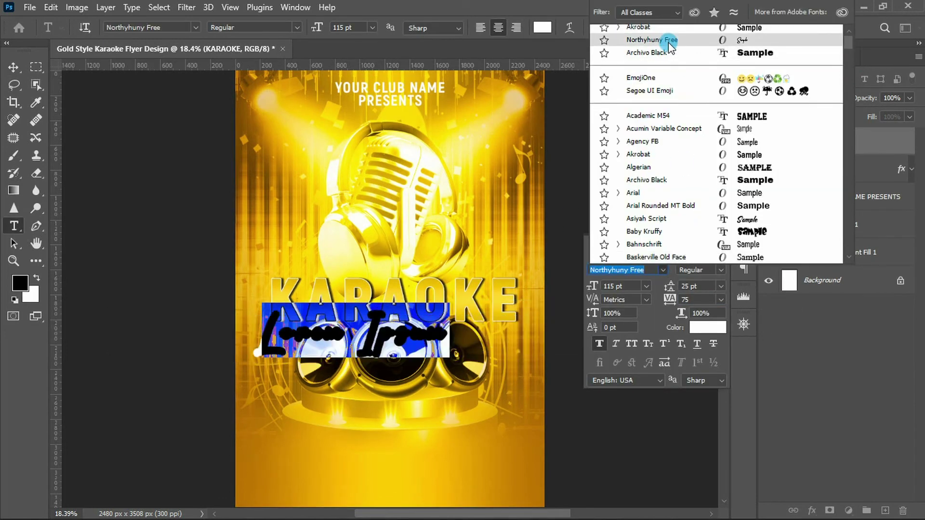
pyautogui.click(669, 42)
pyautogui.click(592, 288)
pyautogui.write('12')
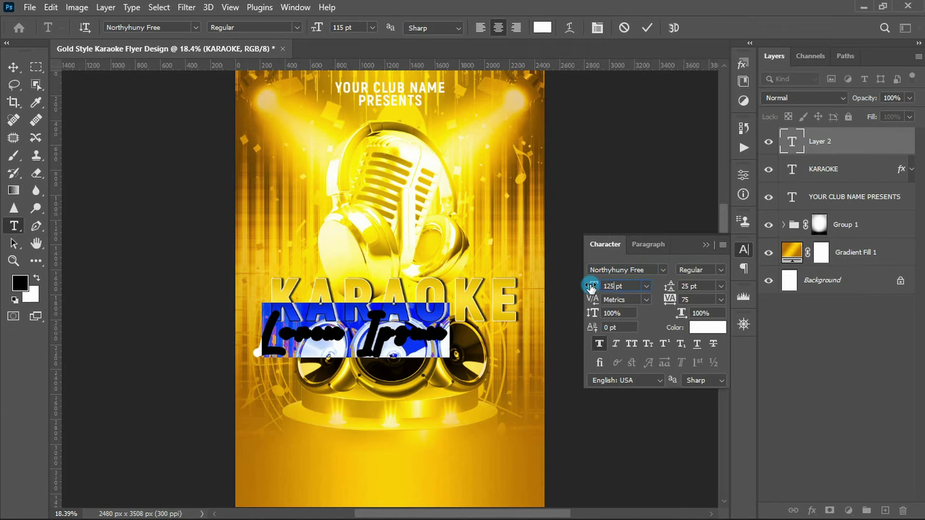
pyautogui.press('Return')
pyautogui.click(703, 246)
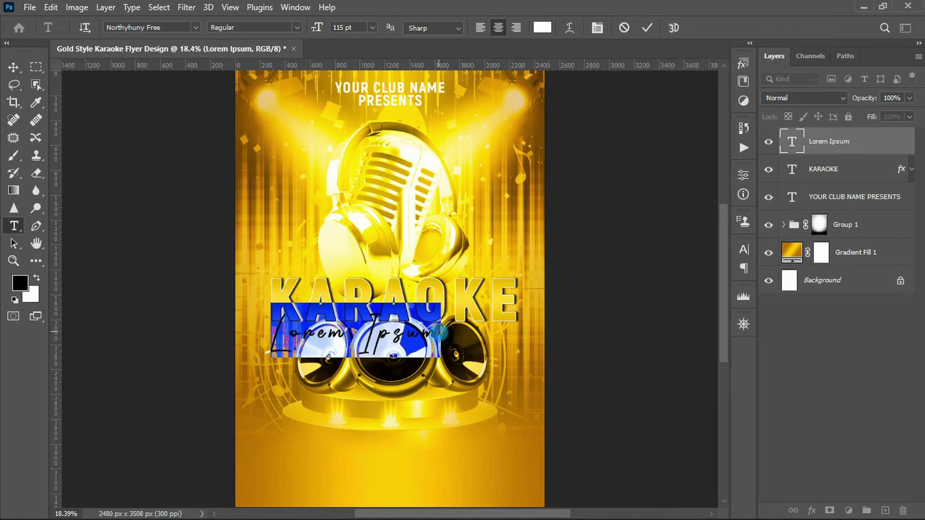
pyautogui.write('Night')
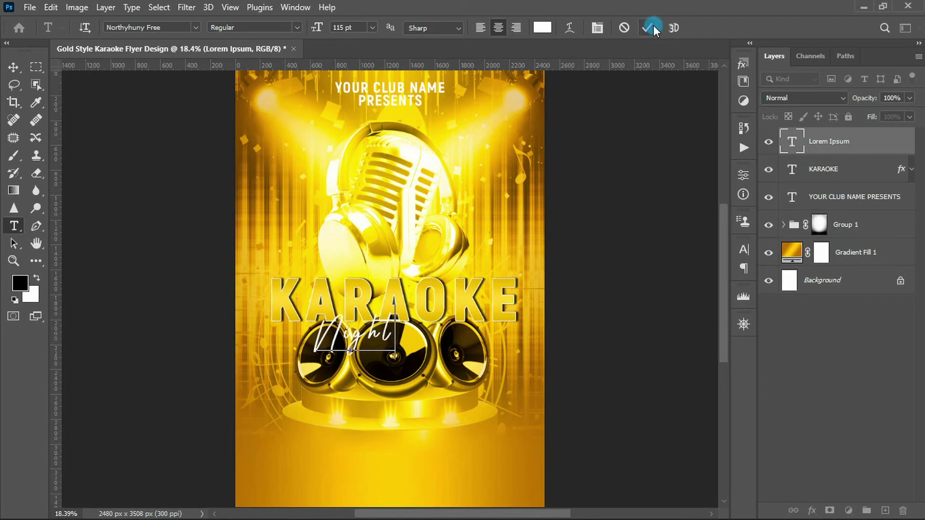
pyautogui.click(649, 27)
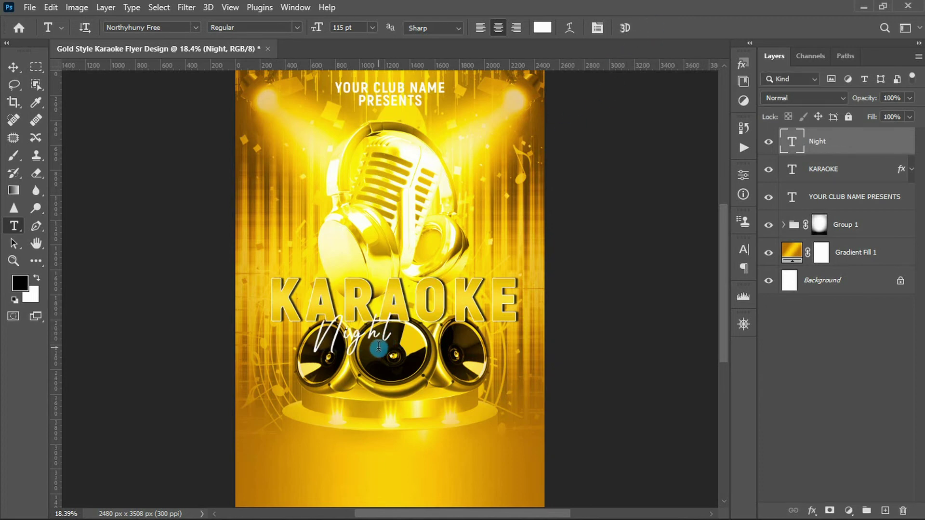
# - Centre Night horizontally and move it up onto KARAOKE's lower edge
pyautogui.press('v')
pyautogui.hotkey('ctrl', 'a')
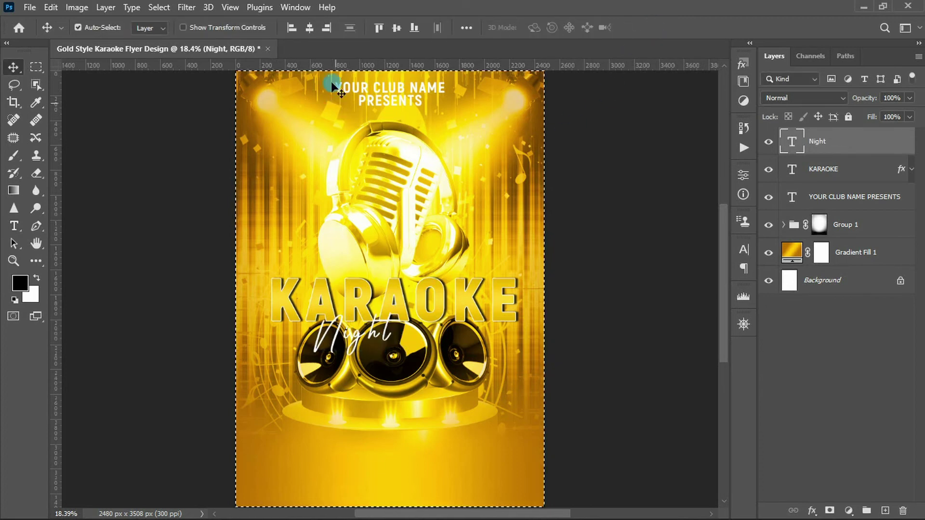
pyautogui.click(310, 28)
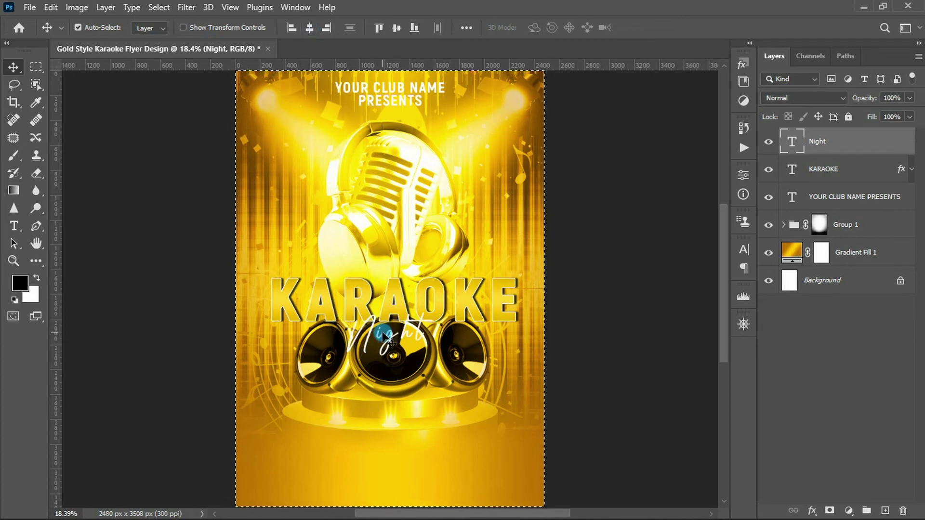
pyautogui.hotkey('ctrl', 'd')
pyautogui.moveTo(384, 336); pyautogui.dragTo(392, 328)
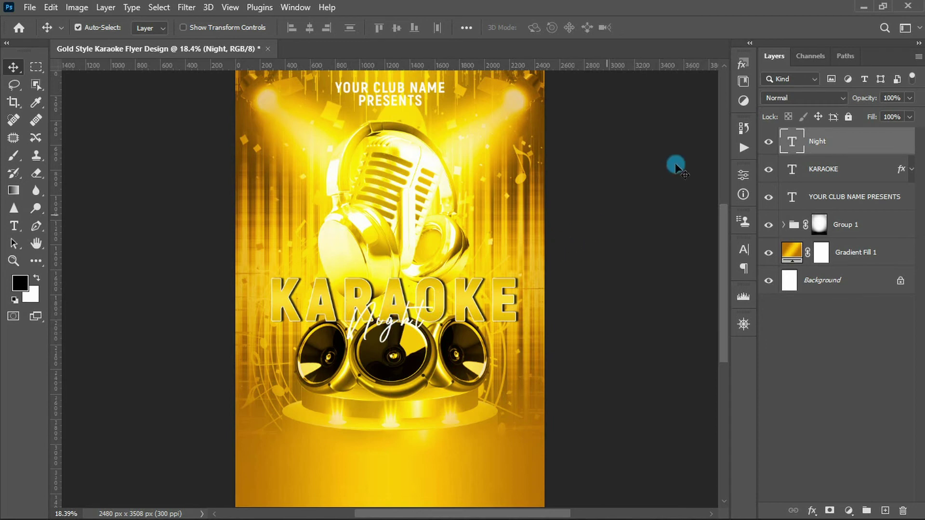
pyautogui.click(742, 62)
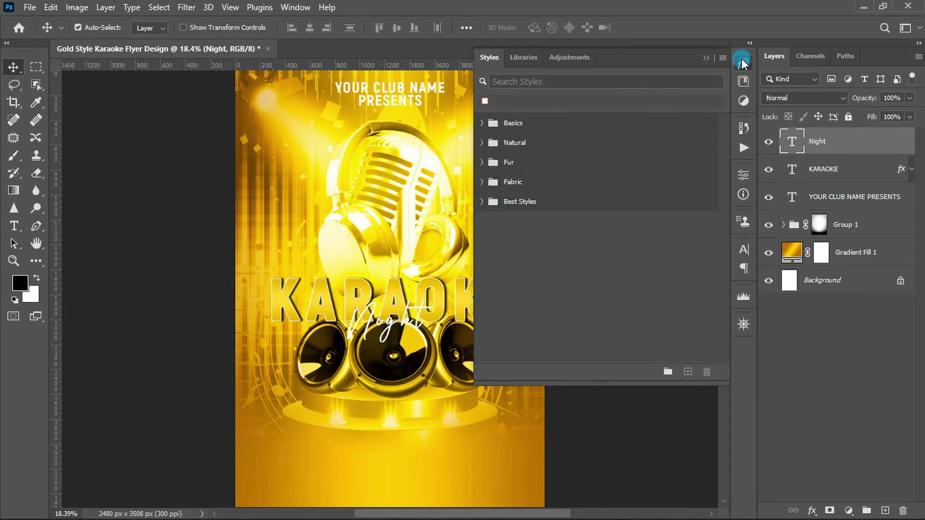
# - Apply a neon glow preset to Night and change its drop shadow colour to ffc800
pyautogui.click(481, 102)
pyautogui.click(706, 57)
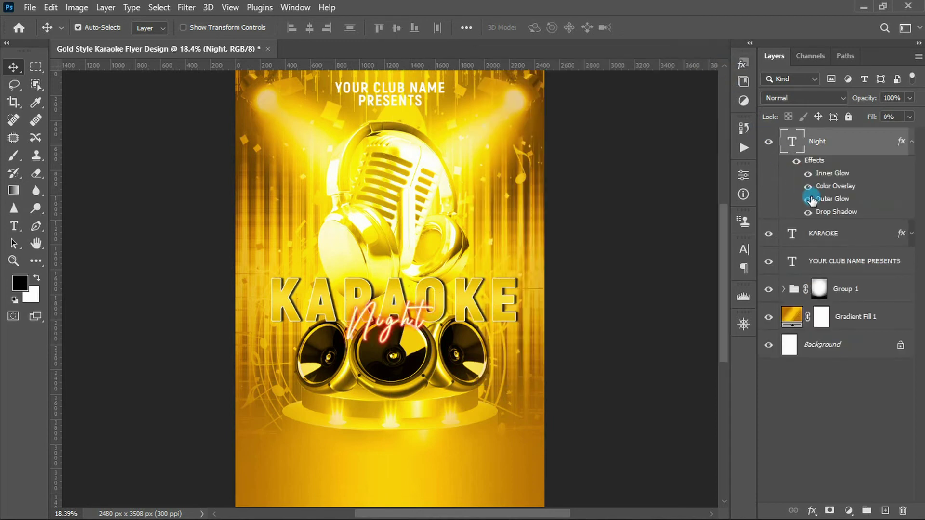
pyautogui.doubleClick(834, 212)
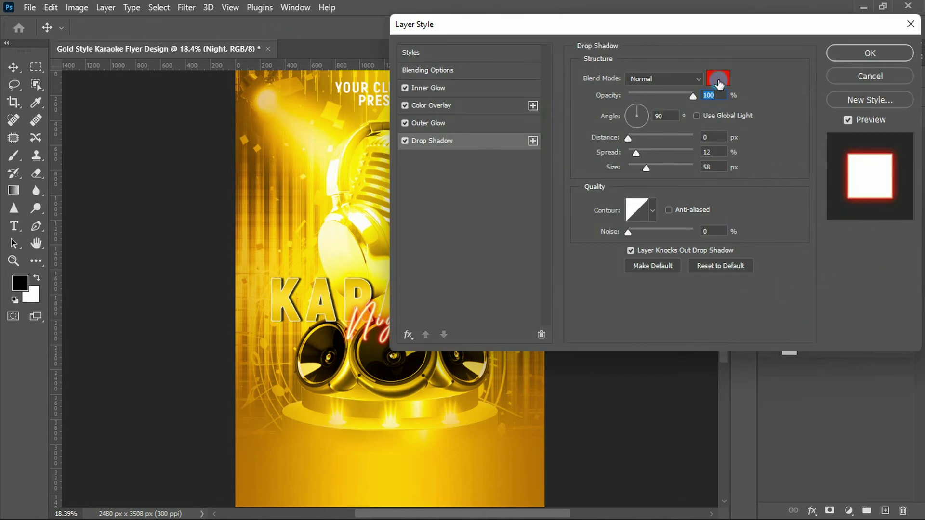
pyautogui.click(719, 81)
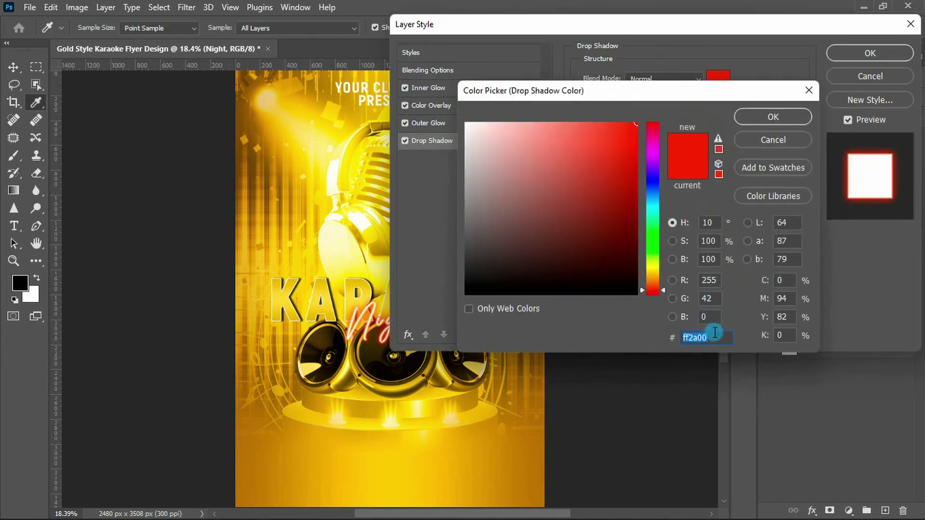
pyautogui.write('ffc800')
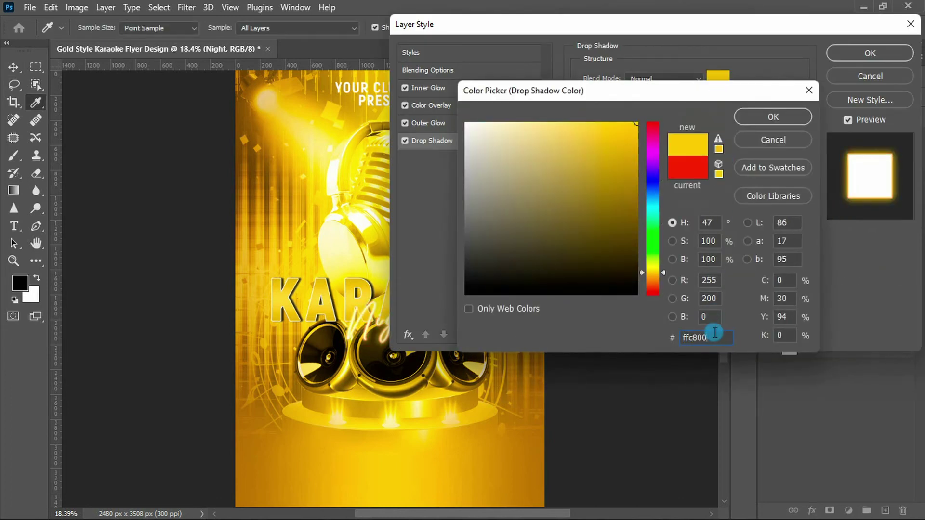
pyautogui.click(766, 115)
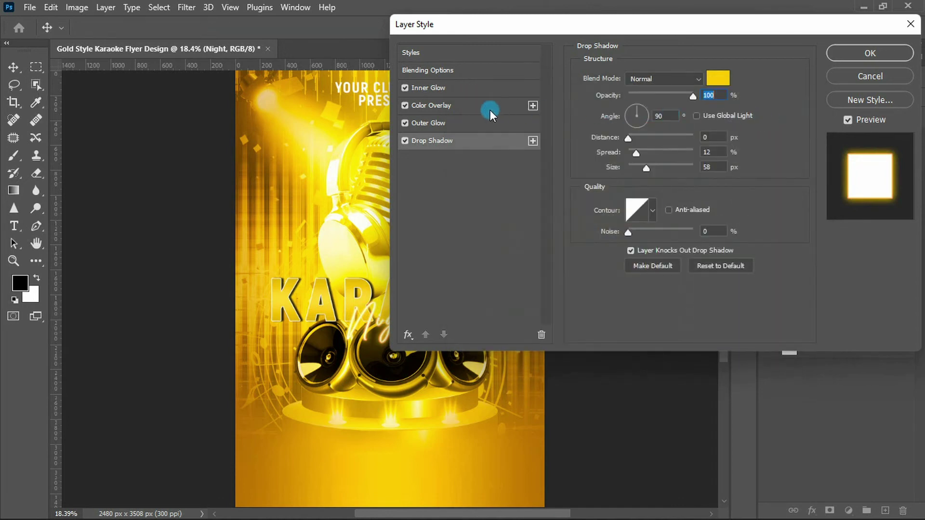
# - Make Night's outer glow gold with spread 0 and size 45 px
pyautogui.click(473, 106)
pyautogui.click(472, 123)
pyautogui.click(610, 124)
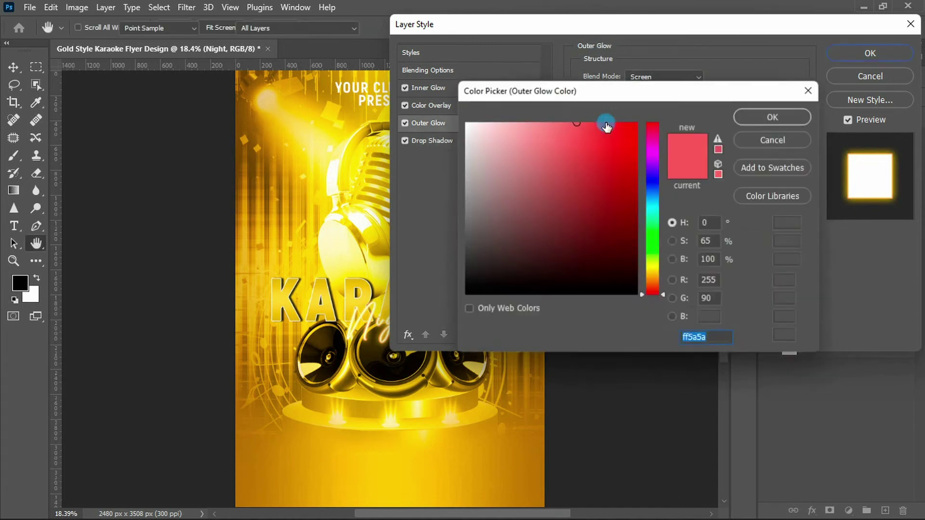
pyautogui.write('ffc800')
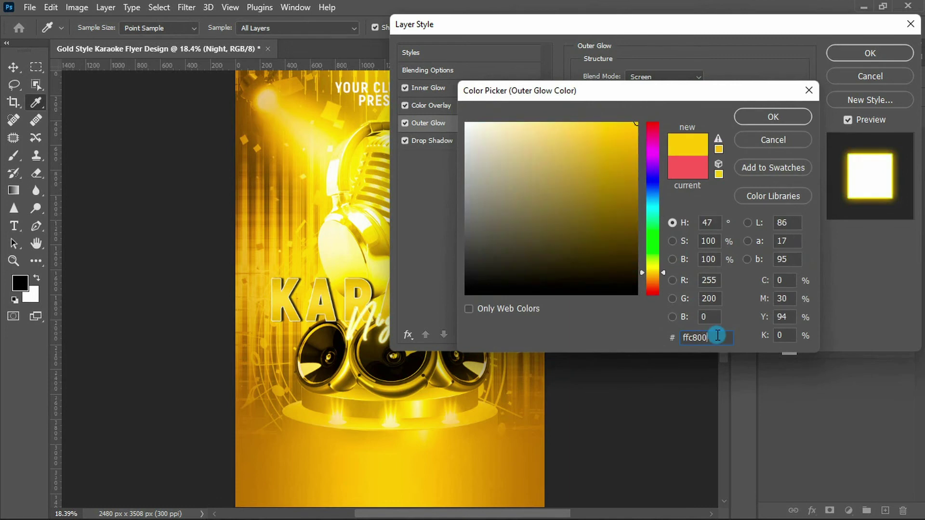
pyautogui.click(579, 118)
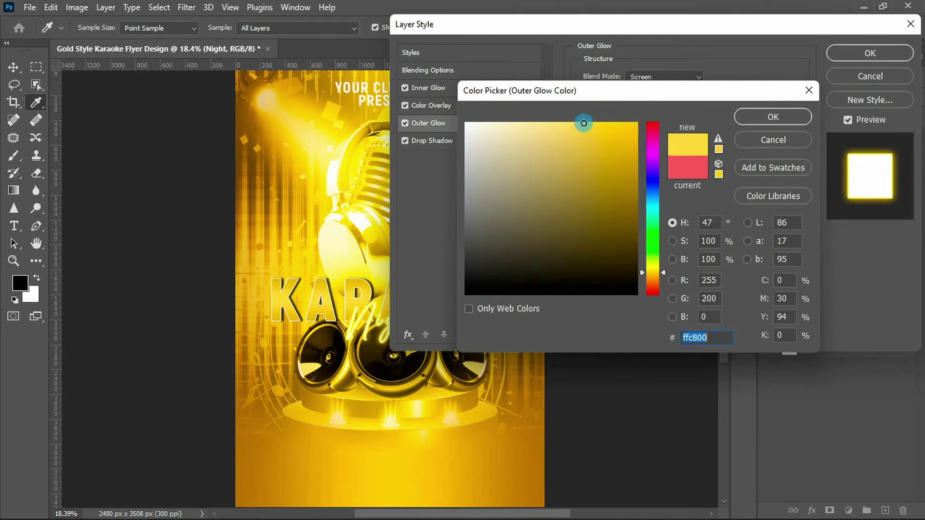
pyautogui.click(740, 117)
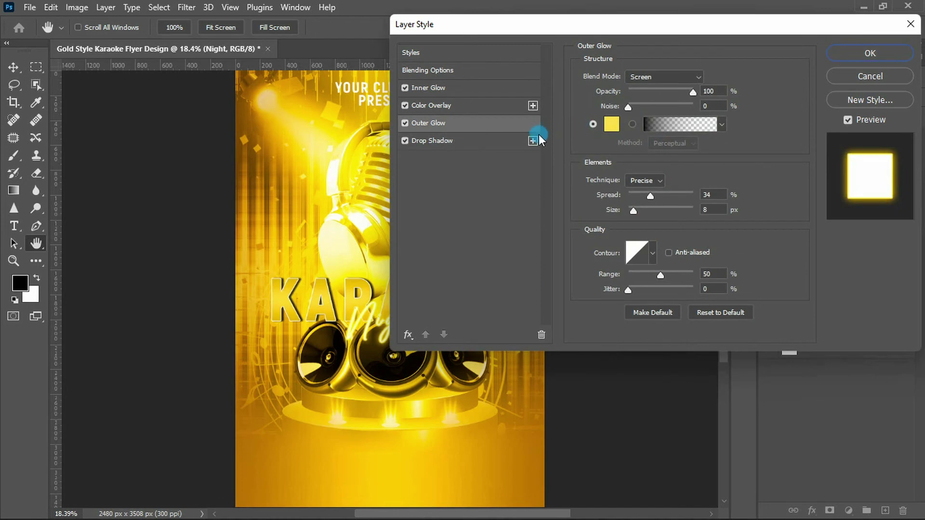
pyautogui.moveTo(651, 196)
pyautogui.mouseDown()
pyautogui.moveTo(614, 197)
pyautogui.moveTo(642, 212)
pyautogui.mouseUp()
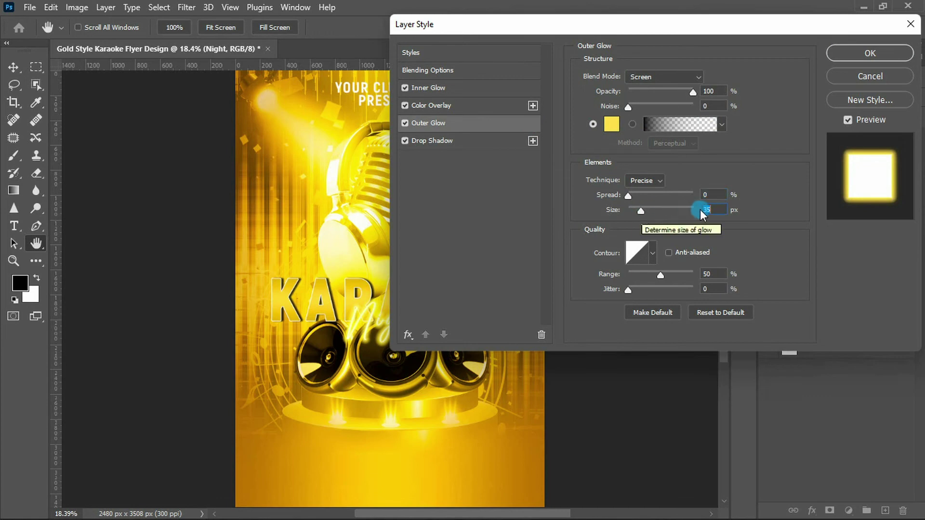
pyautogui.write('45')
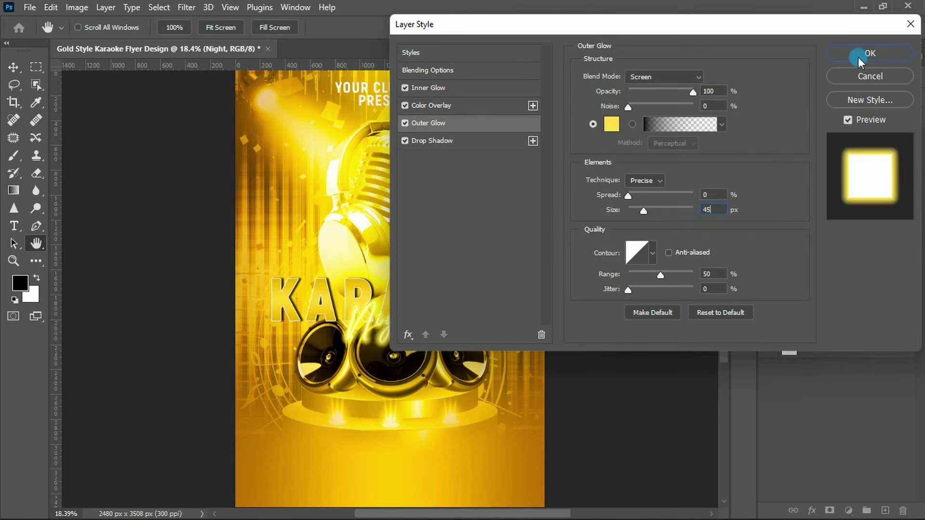
pyautogui.click(857, 57)
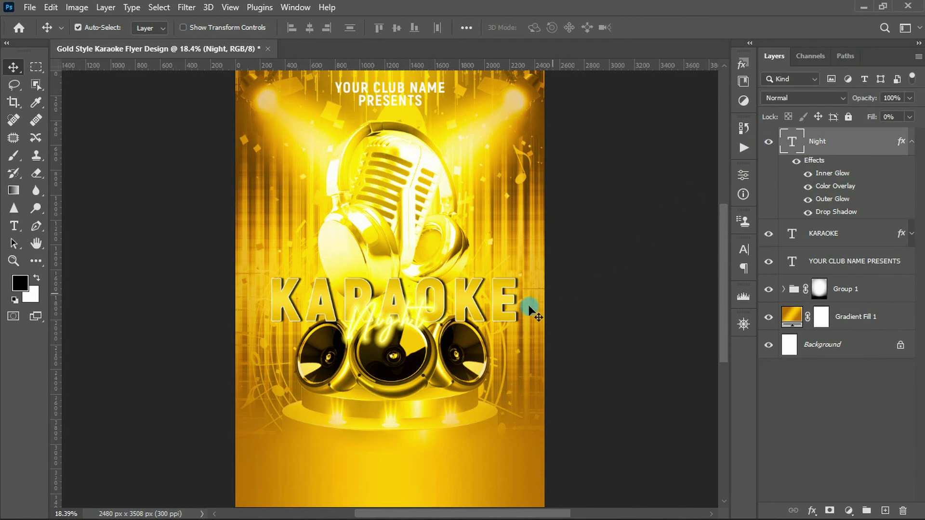
# - Free-transform Night to about 115% and align it to the canvas's horizontal centre
pyautogui.press('ctrl')
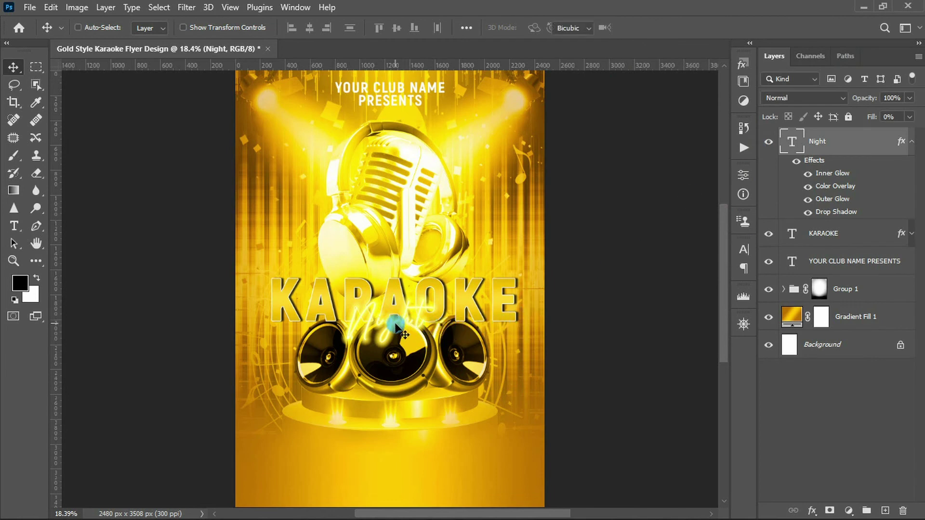
pyautogui.hotkey('ctrl', 't')
pyautogui.moveTo(427, 293); pyautogui.dragTo(439, 286)
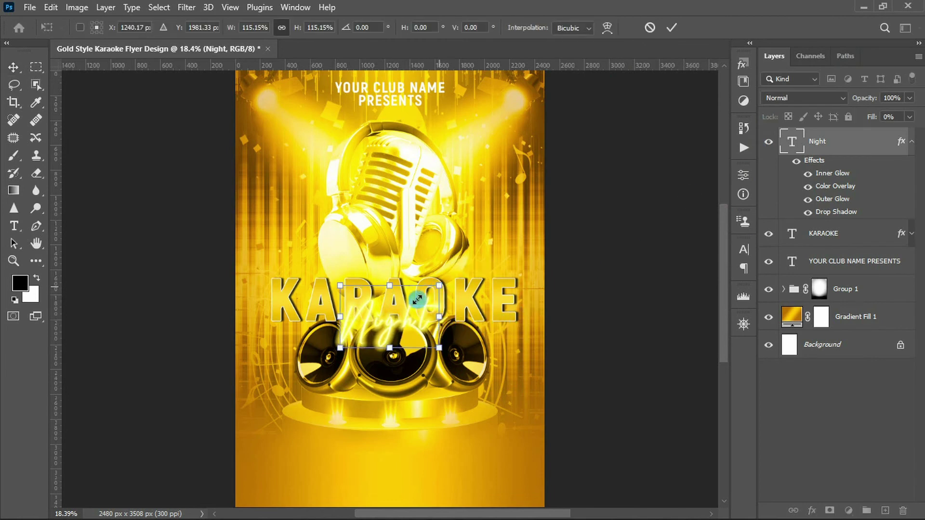
pyautogui.moveTo(413, 322); pyautogui.dragTo(411, 321)
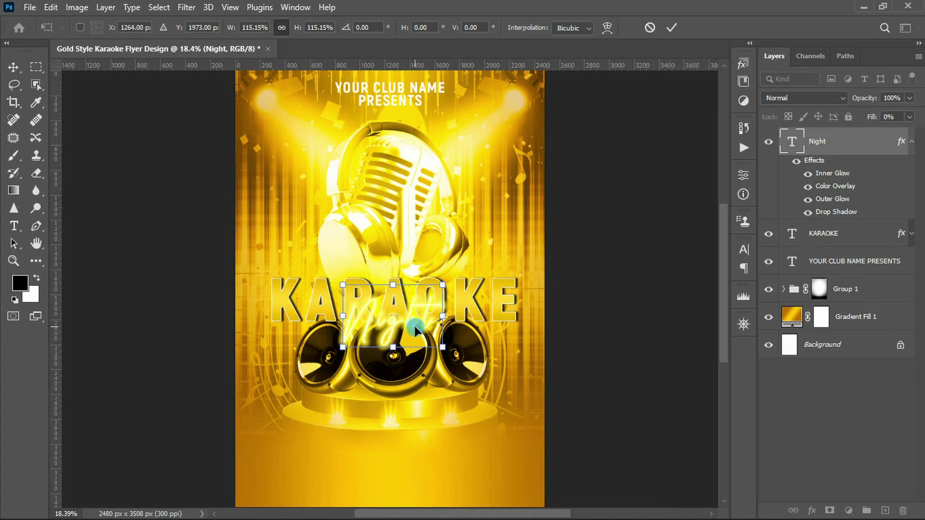
pyautogui.press('Return')
pyautogui.hotkey('ctrl', 'a')
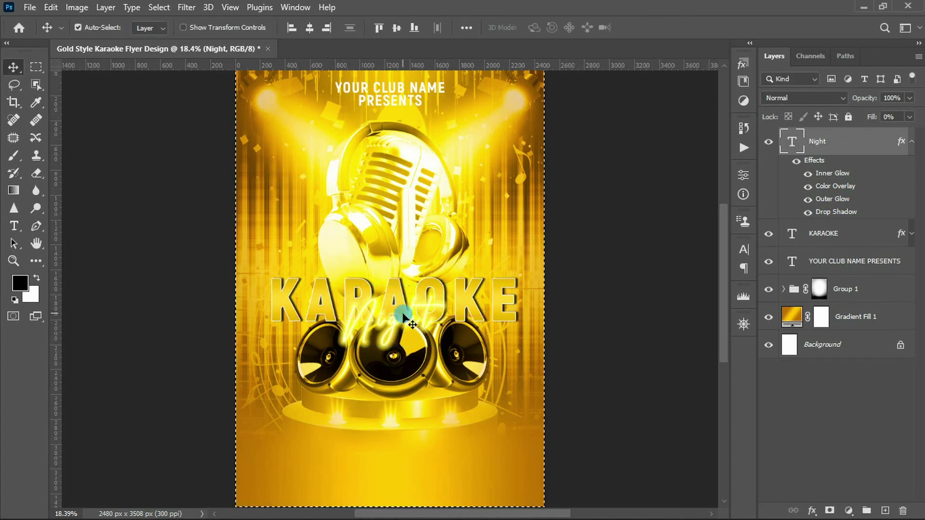
pyautogui.click(311, 27)
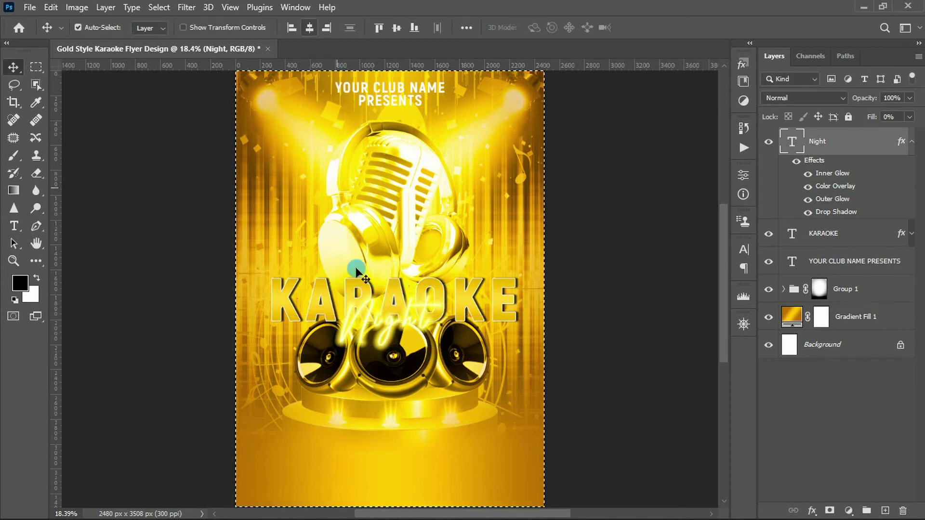
pyautogui.hotkey('ctrl', 'd')
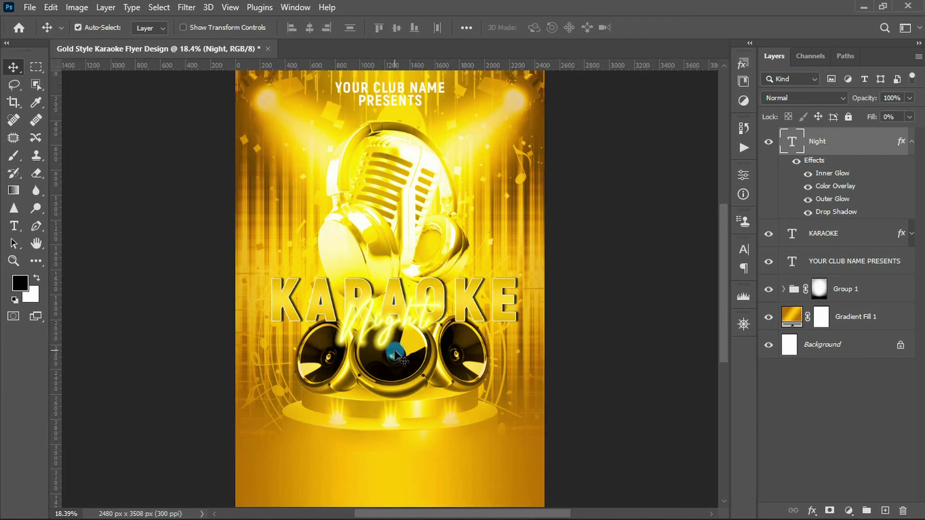
# - Add a white text line below the speakers: 'SATURDAY, 23RD JULY' in Akrobat Bold 45 pt
pyautogui.press('t')
pyautogui.click(364, 386)
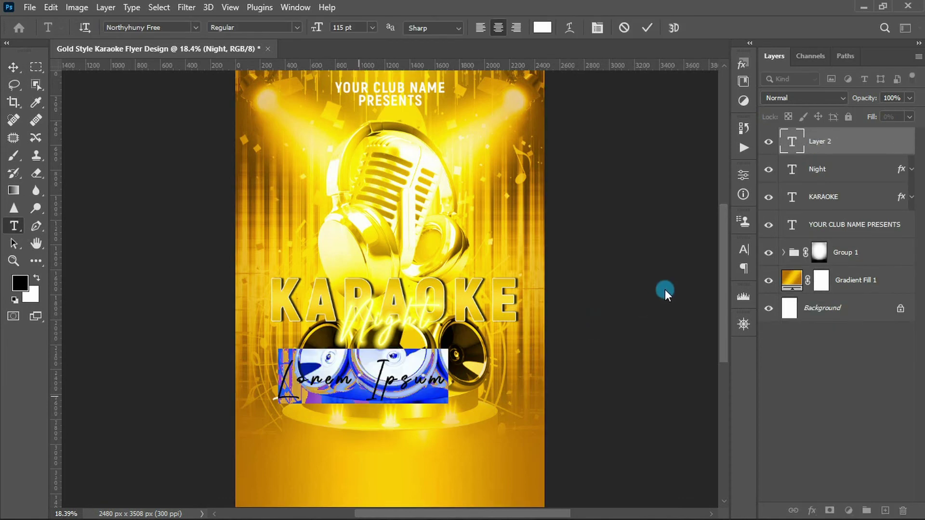
pyautogui.click(736, 246)
pyautogui.click(663, 270)
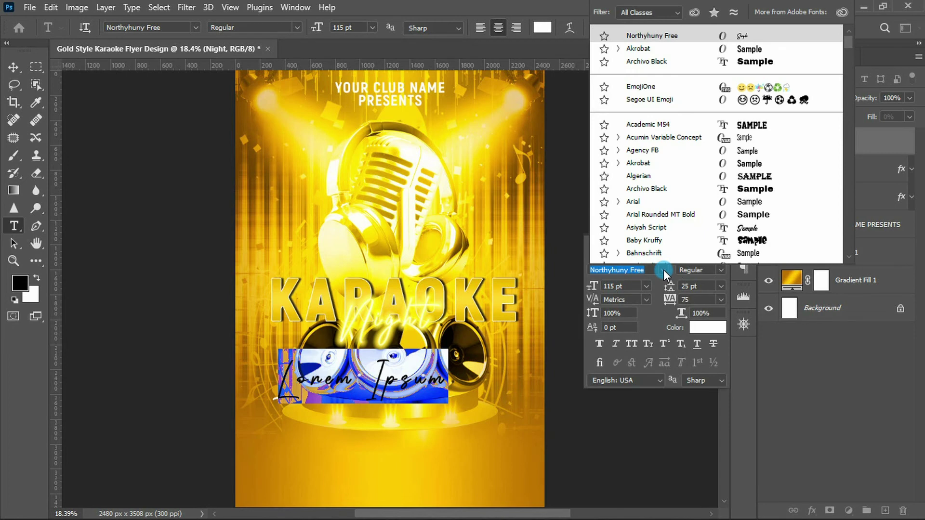
pyautogui.click(641, 49)
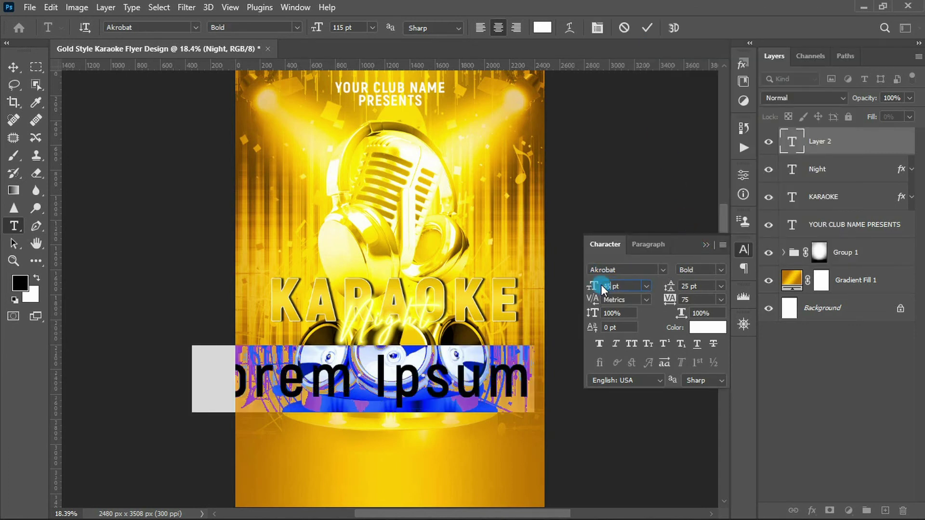
pyautogui.moveTo(601, 285); pyautogui.dragTo(596, 287)
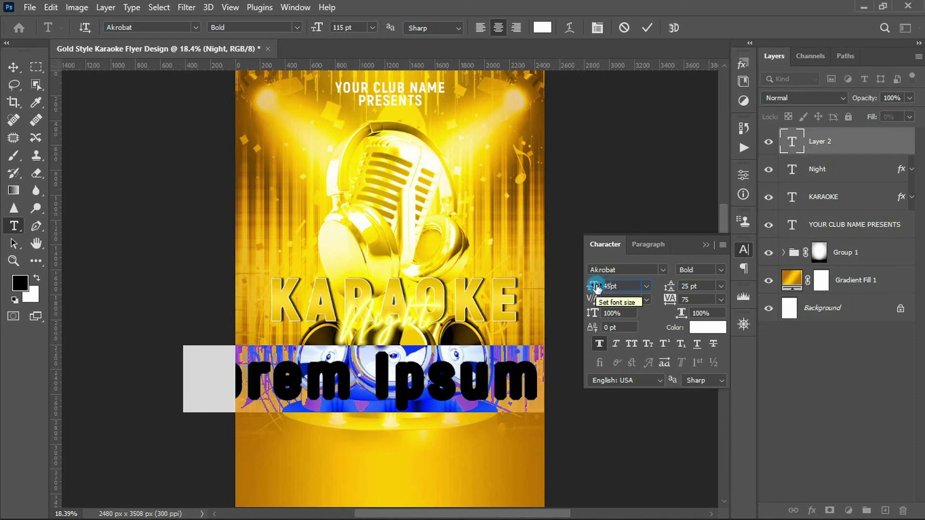
pyautogui.click(703, 244)
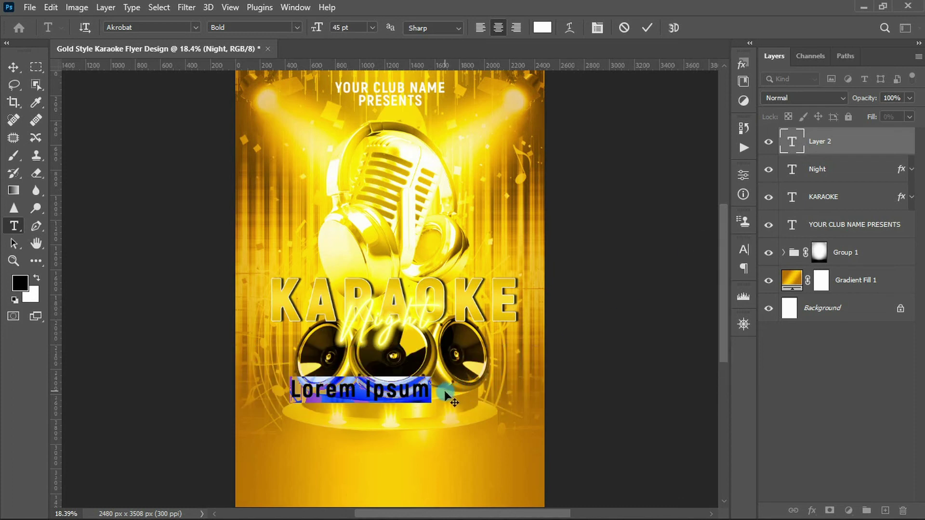
pyautogui.write('SATURDAY, 23RD JULY')
# - Make the 'RD' in the date superscript and commit the text
pyautogui.moveTo(390, 388); pyautogui.dragTo(419, 386)
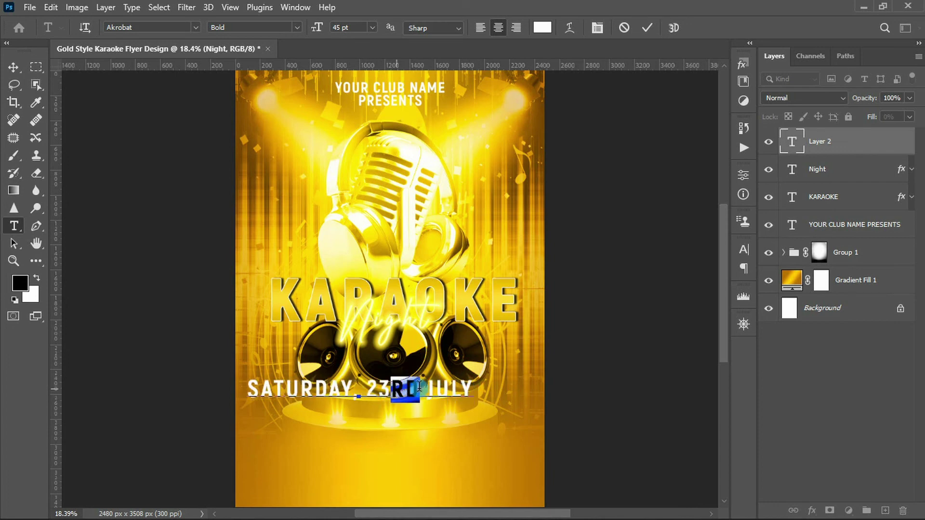
pyautogui.click(742, 249)
pyautogui.click(667, 345)
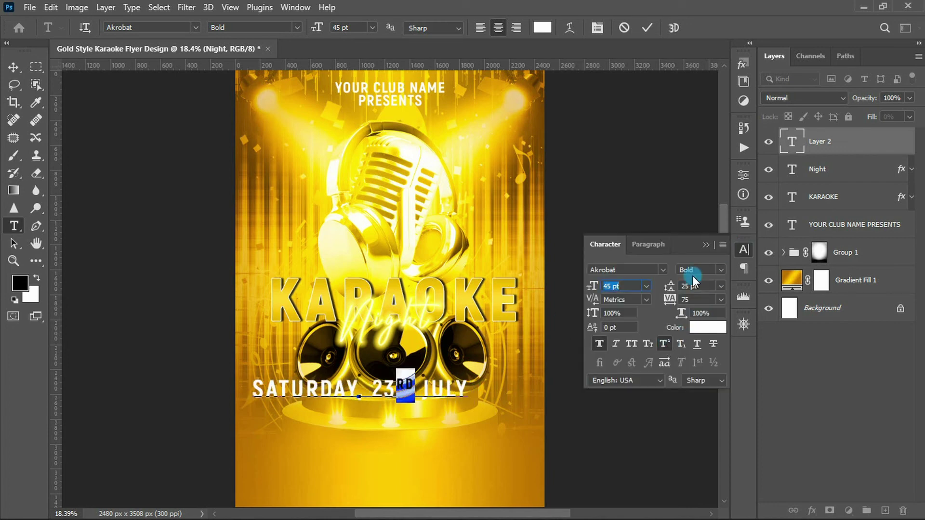
pyautogui.click(705, 244)
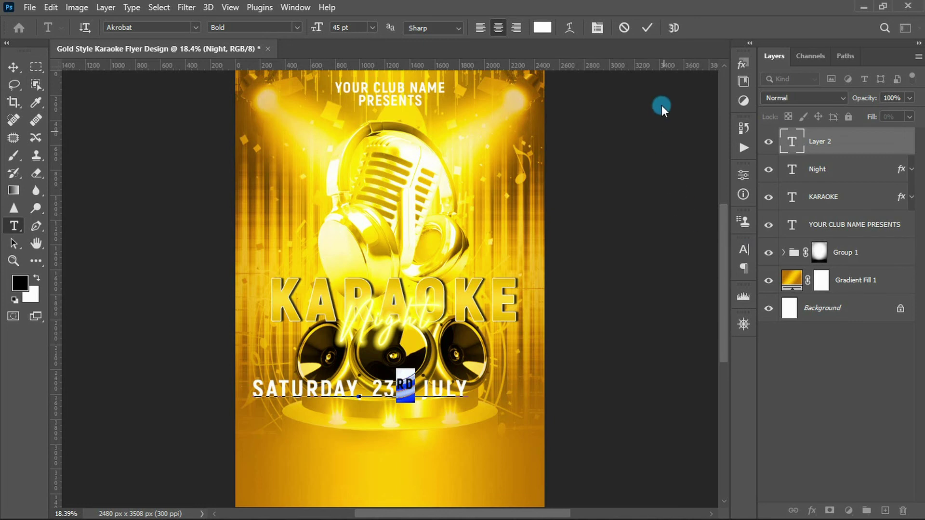
pyautogui.click(645, 29)
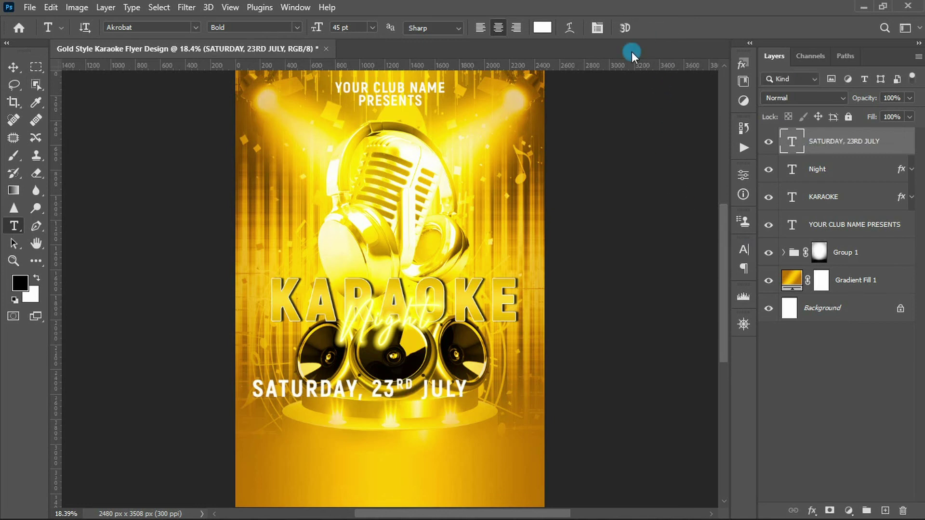
# - Centre the date line horizontally on the canvas and move it down above the stage
pyautogui.press('v')
pyautogui.hotkey('ctrl', 'a')
pyautogui.click(309, 29)
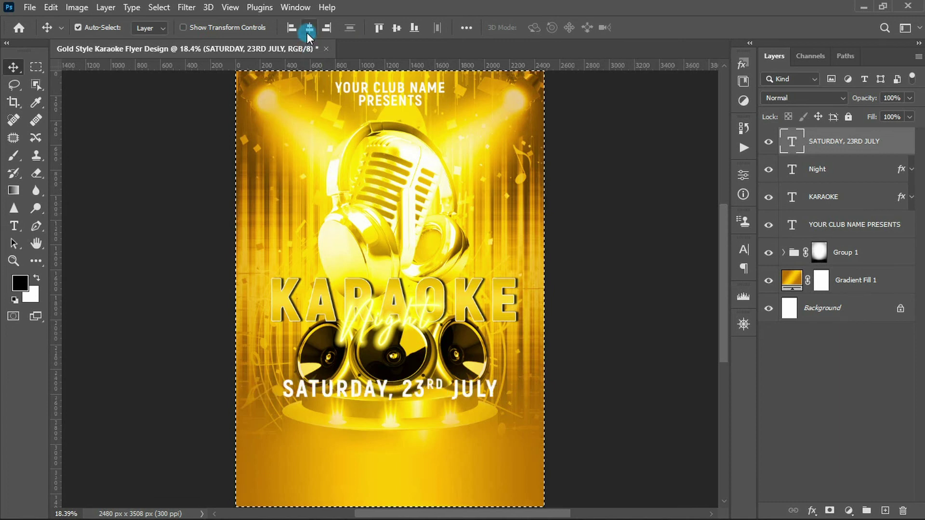
pyautogui.moveTo(358, 385); pyautogui.dragTo(419, 428)
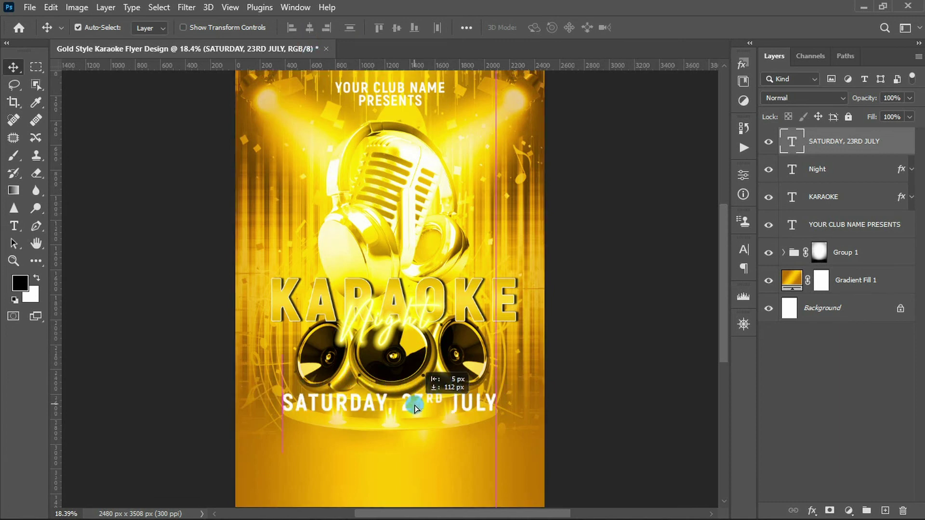
pyautogui.moveTo(419, 428); pyautogui.dragTo(420, 427)
pyautogui.click(812, 510)
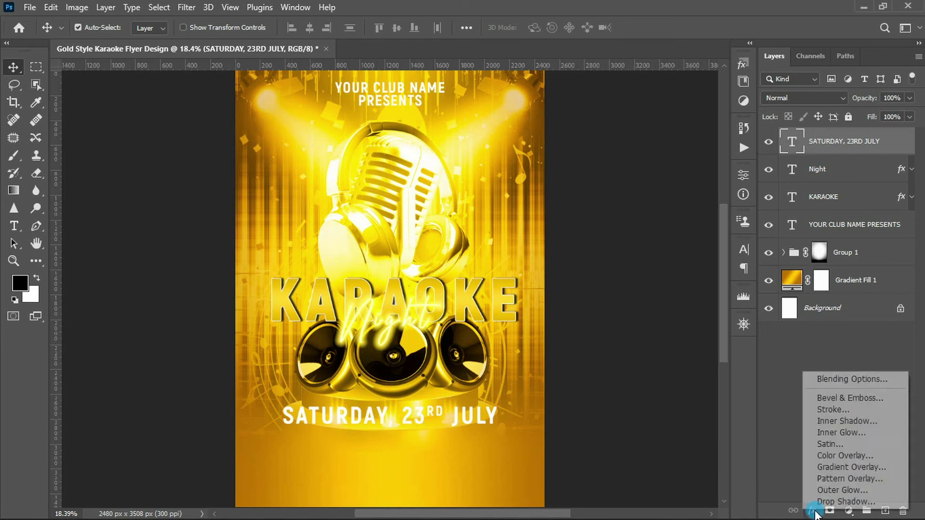
# - Give the date line a Gradient Overlay from light yellow ffe07a to gold ffc800
pyautogui.click(830, 463)
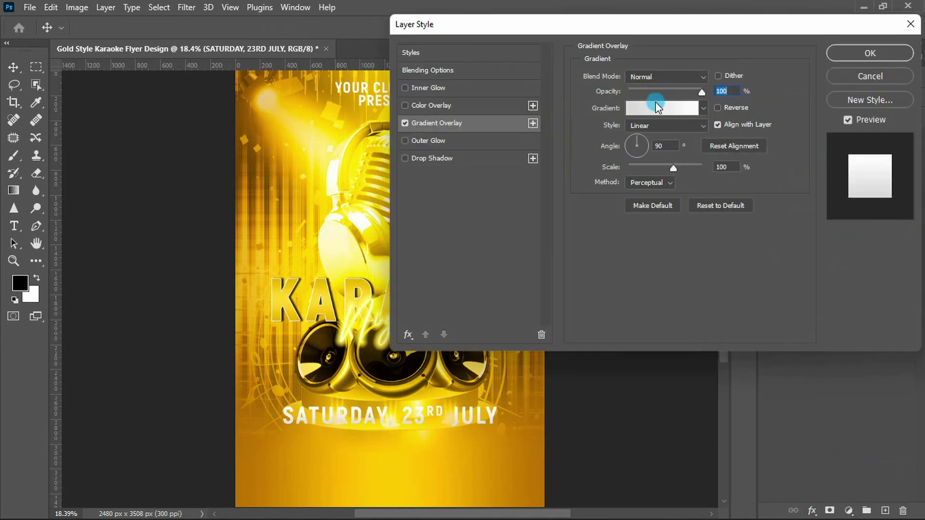
pyautogui.click(656, 102)
pyautogui.click(478, 292)
pyautogui.doubleClick(478, 292)
pyautogui.write('ffe07a')
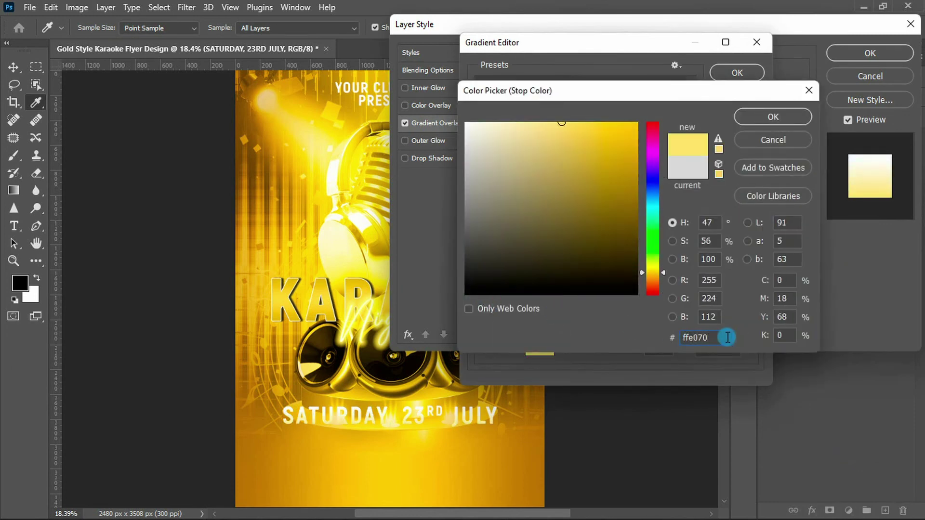
pyautogui.click(770, 117)
pyautogui.click(752, 291)
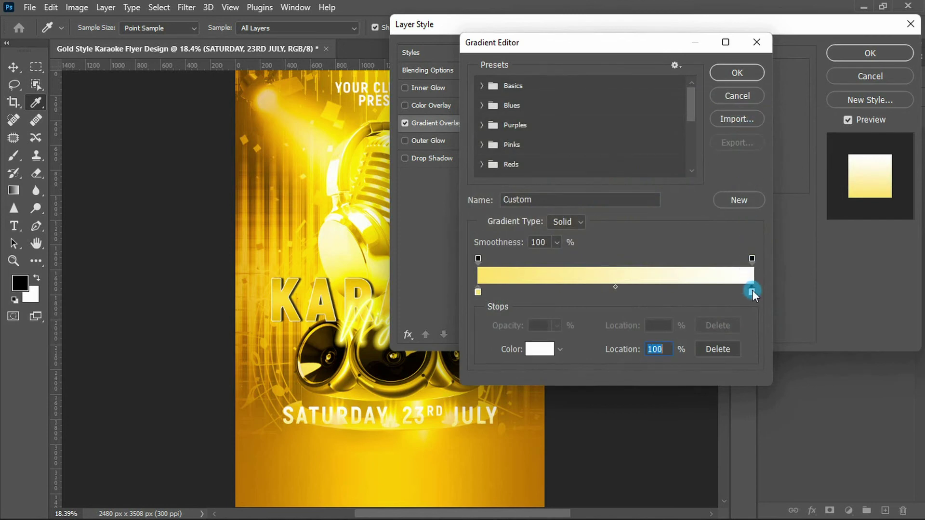
pyautogui.doubleClick(752, 292)
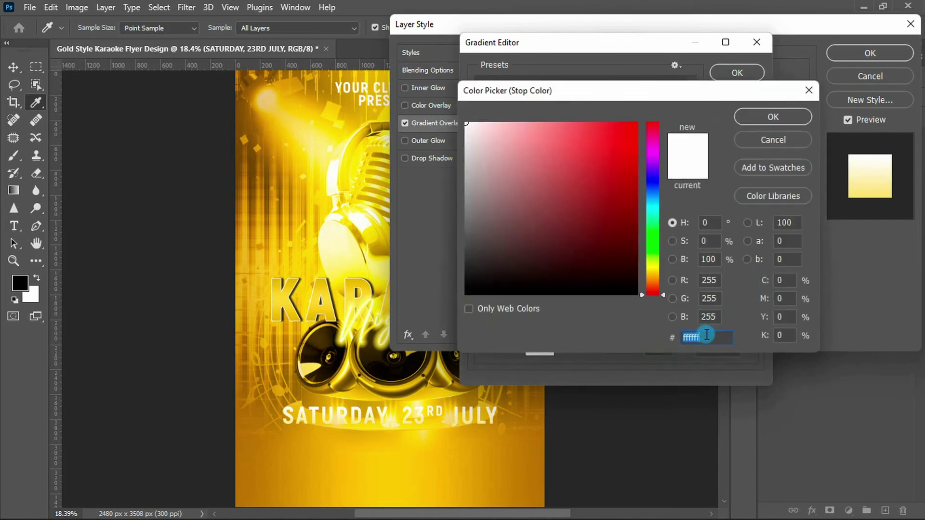
pyautogui.write('ffc8')
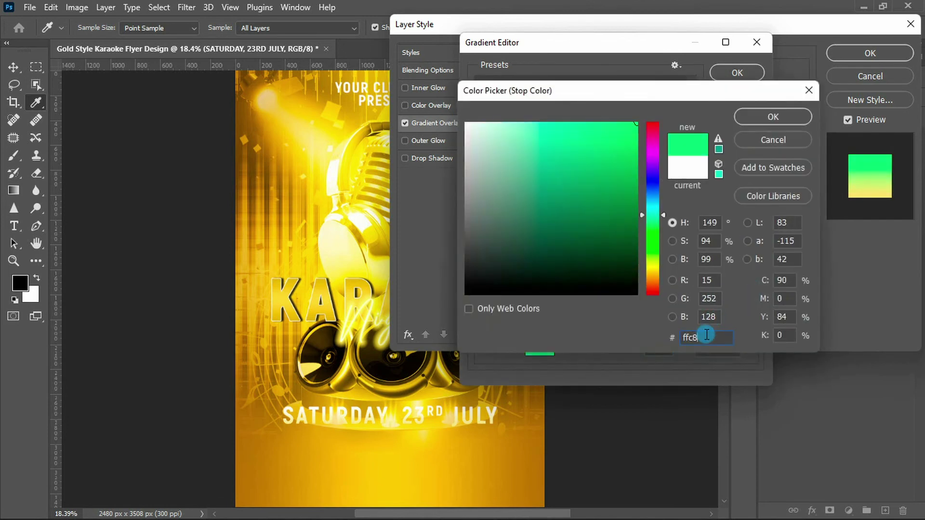
pyautogui.write('00')
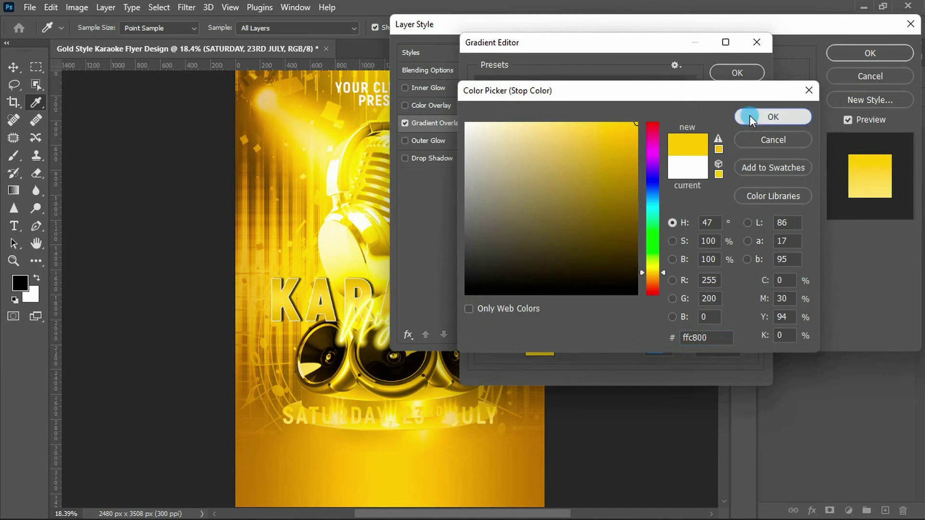
pyautogui.click(750, 116)
pyautogui.click(727, 77)
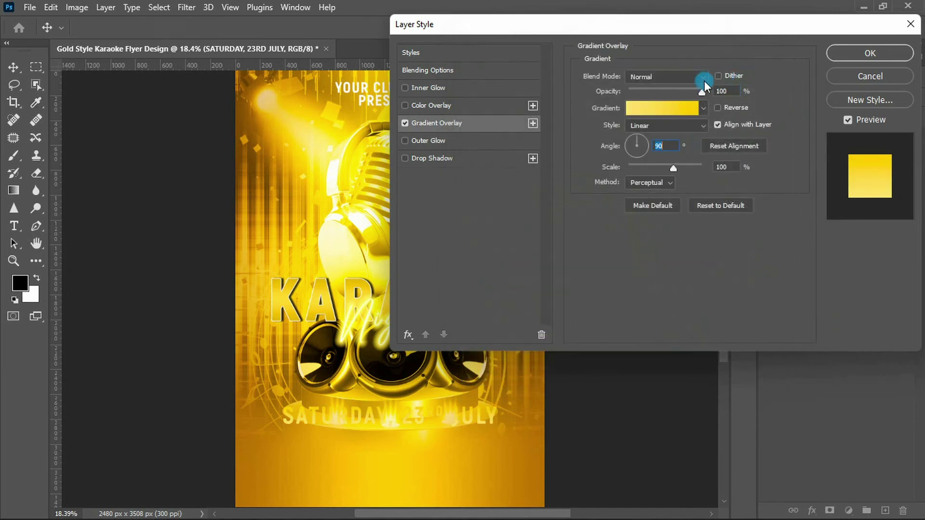
# - Add a black drop shadow with 75% opacity and a 180° angle
pyautogui.click(429, 158)
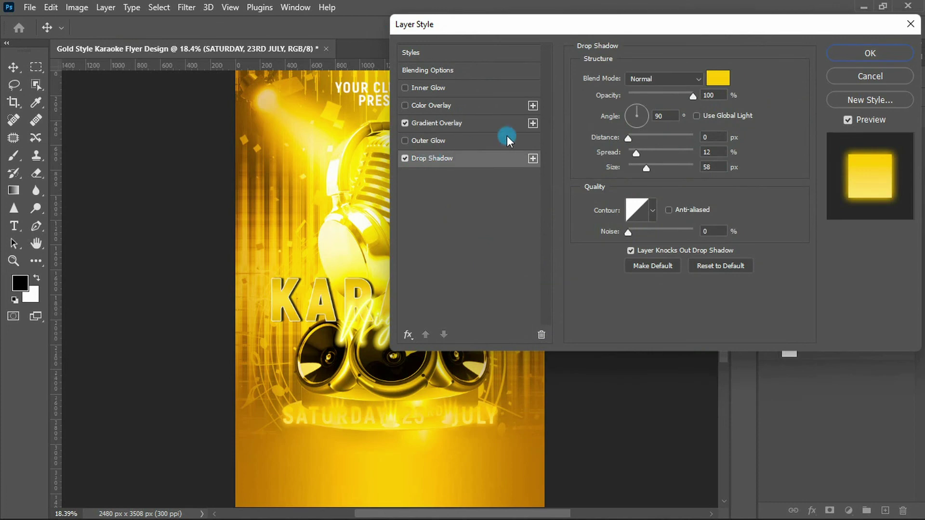
pyautogui.click(712, 79)
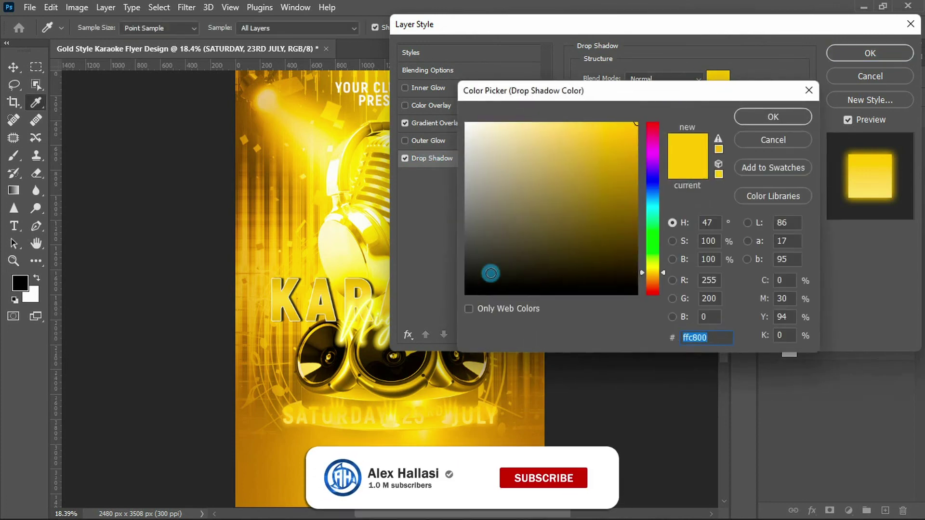
pyautogui.moveTo(488, 271); pyautogui.dragTo(455, 305)
pyautogui.click(771, 117)
pyautogui.click(712, 95)
pyautogui.write('75')
pyautogui.press('Tab')
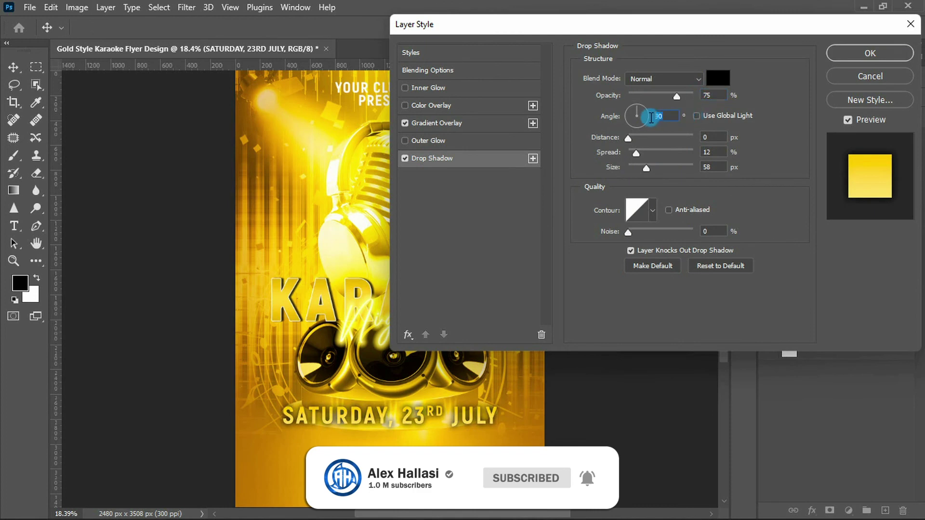
pyautogui.write('180')
# - Set shadow distance 10, spread 0, size 10, apply, and start text near the bottom
pyautogui.click(707, 137)
pyautogui.write('10')
pyautogui.click(704, 153)
pyautogui.write('0')
pyautogui.click(706, 167)
pyautogui.write('10')
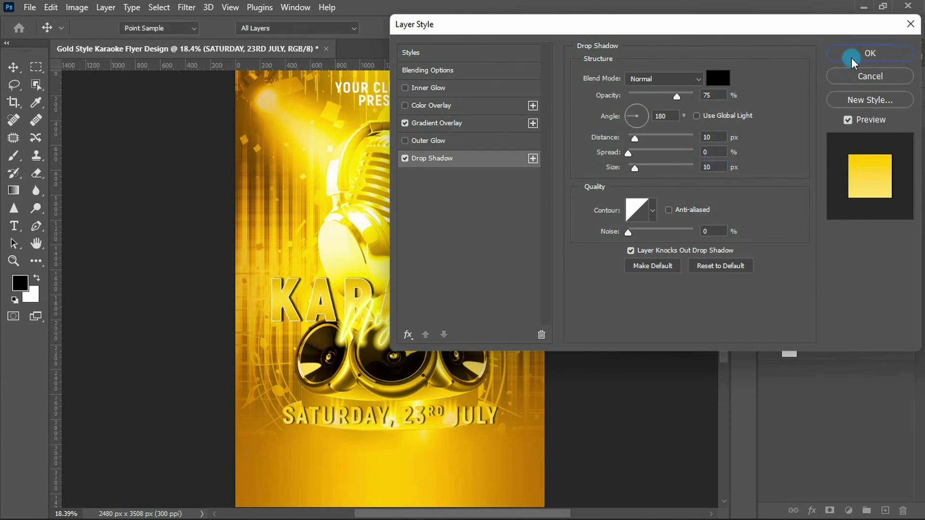
pyautogui.click(870, 53)
pyautogui.click(285, 470)
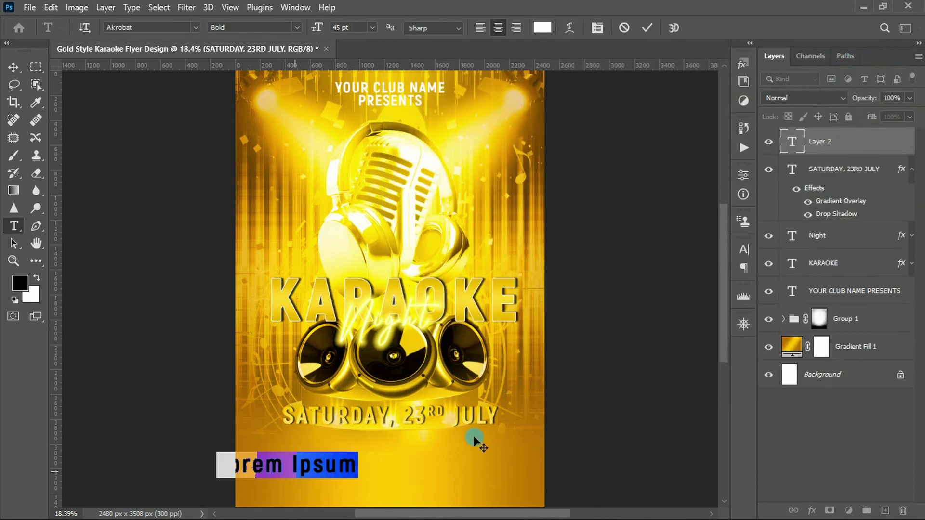
# - Type 20 pt event details: doors 10PM, admission $35, free parking, address, phone and website
pyautogui.click(742, 248)
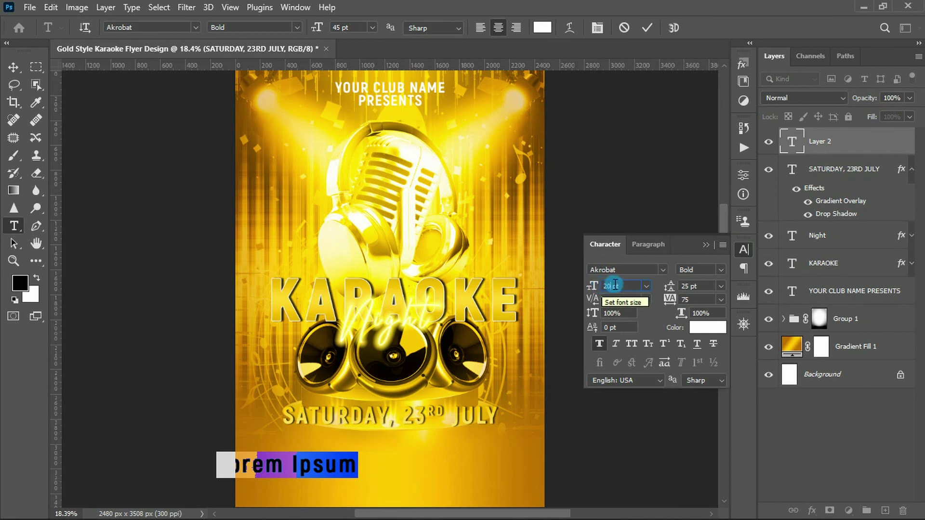
pyautogui.write('20')
pyautogui.click(704, 245)
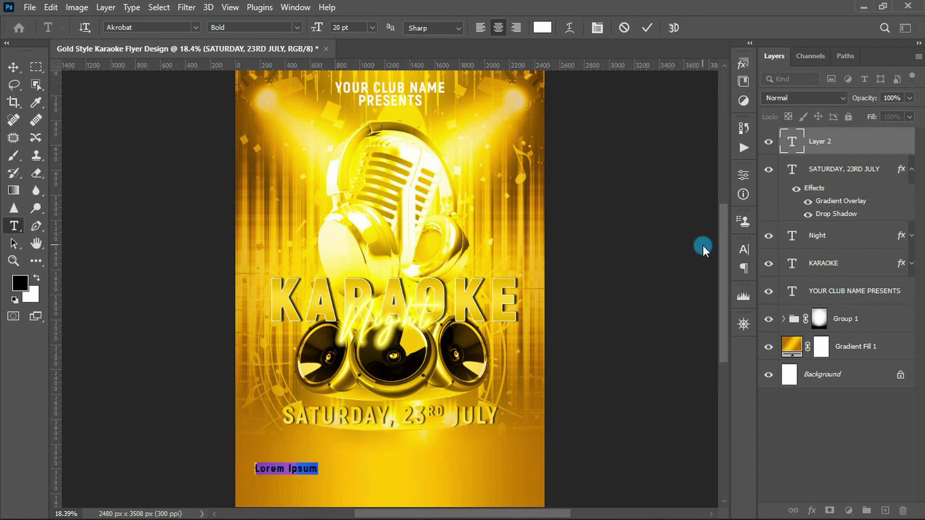
pyautogui.write('DOORS')
pyautogui.press('BackSpace')
pyautogui.press('BackSpace')
pyautogui.write('EN AT 10PM | ADMISSION $35 |')
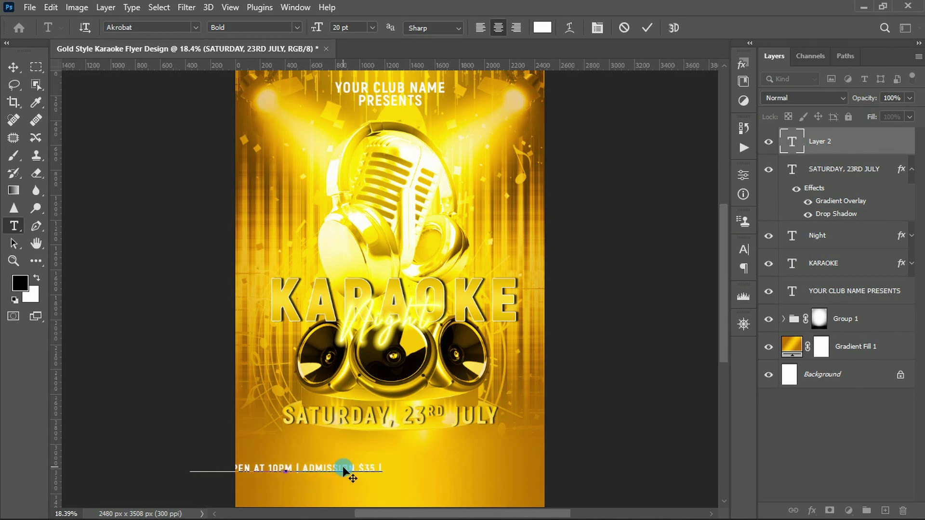
pyautogui.write(' FREE PARKING')
pyautogui.press('Return')
pyautogui.write('YOTY, YOUR STREET | MORE INFO: +123 456 789')
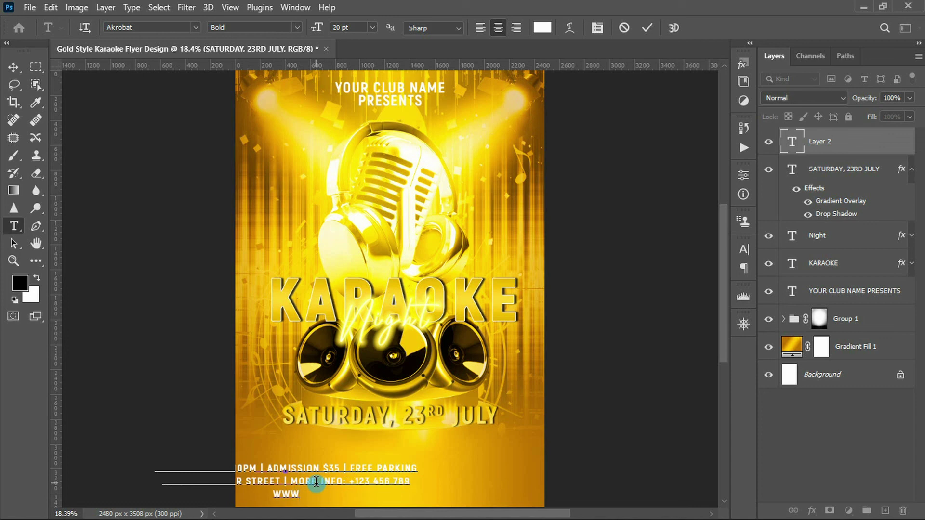
pyautogui.write('SITE.COM')
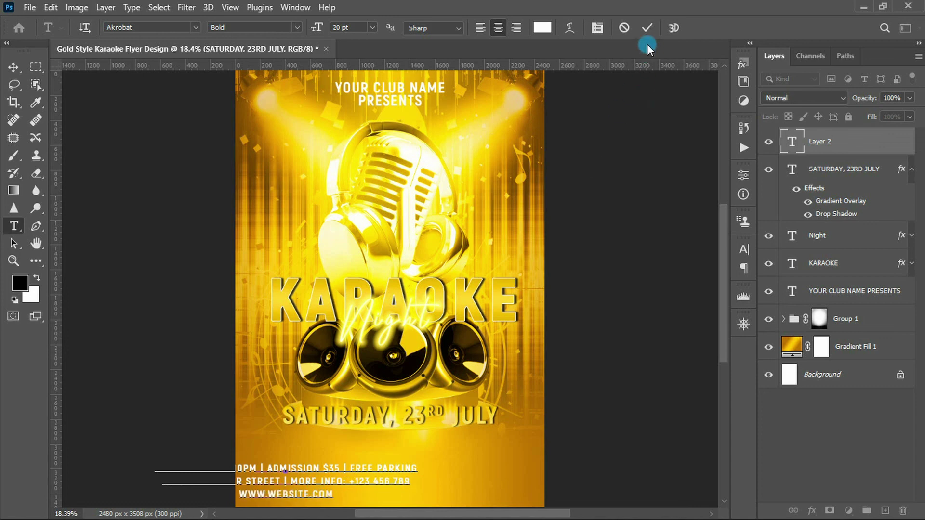
pyautogui.click(642, 27)
# - Centre the details block horizontally on the canvas and move it up slightly
pyautogui.press('v')
pyautogui.hotkey('ctrl', 'a')
pyautogui.click(309, 27)
pyautogui.hotkey('ctrl', 'd')
pyautogui.moveTo(369, 485); pyautogui.dragTo(370, 474)
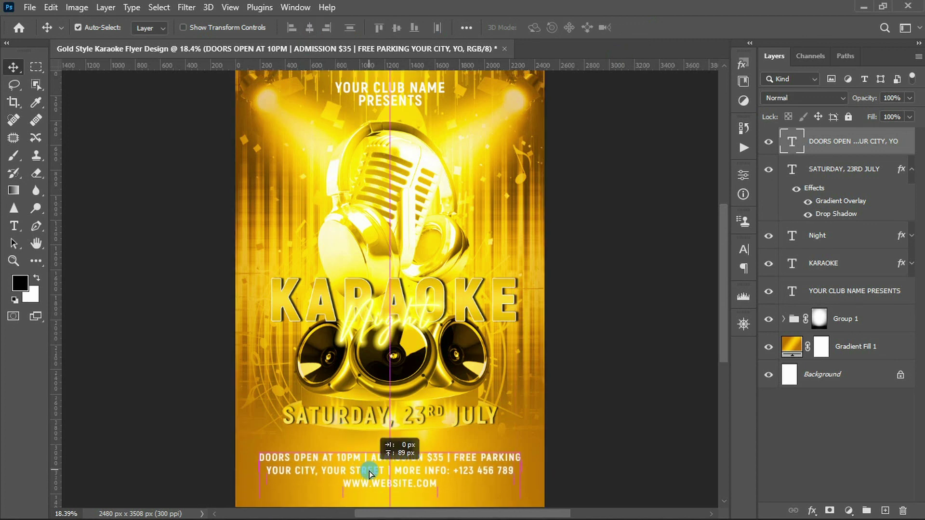
# - Nudge the SATURDAY, 23RD JULY layer slightly lower, toward the event details
pyautogui.click(843, 168)
pyautogui.moveTo(378, 420); pyautogui.dragTo(384, 425)
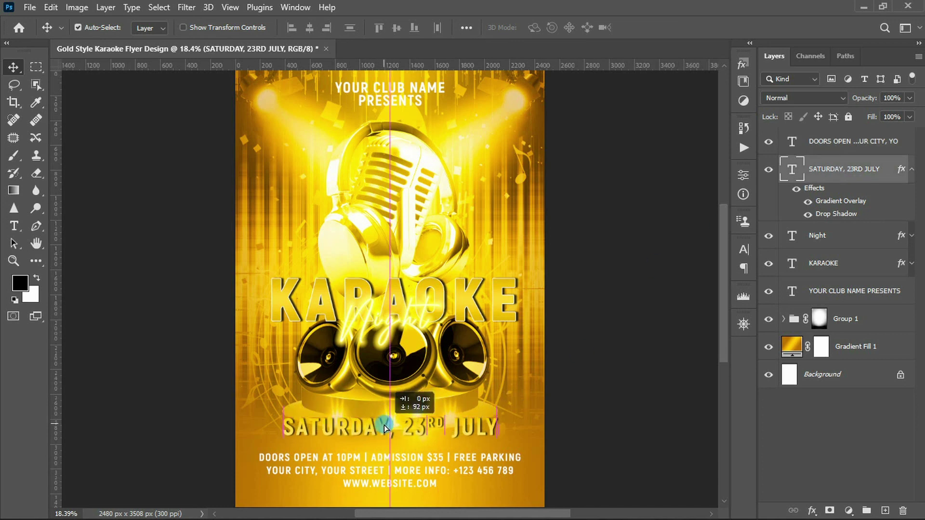
pyautogui.moveTo(442, 424); pyautogui.dragTo(443, 425)
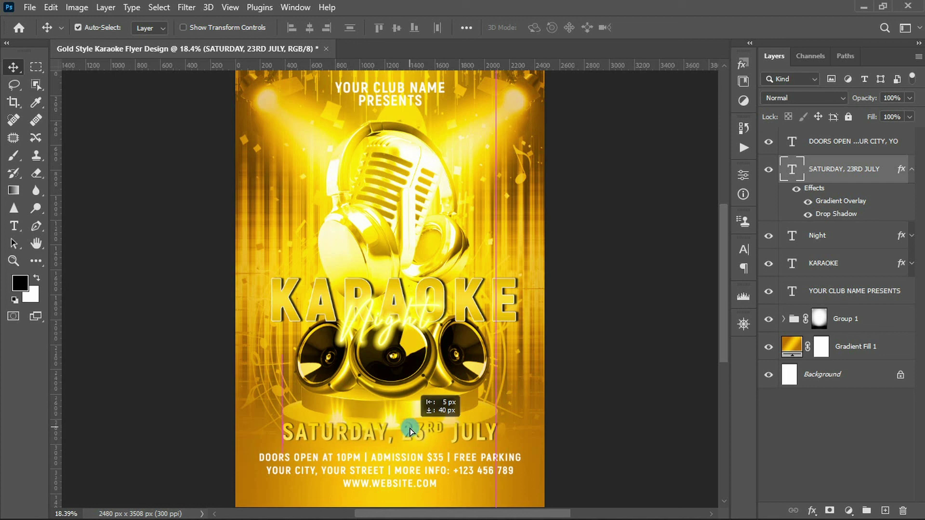
pyautogui.click(851, 141)
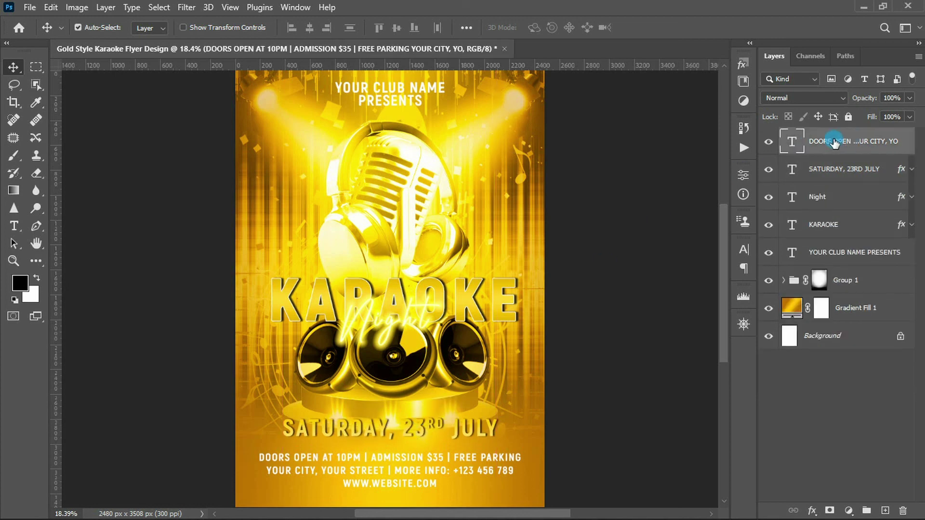
pyautogui.scroll(-1, 396, 289)
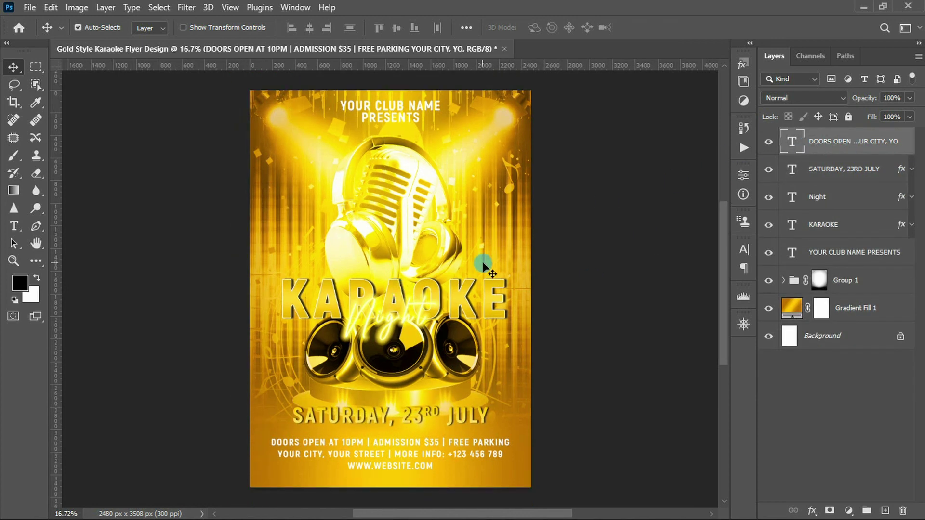
# - Expand Group 1 and scale its Musical note layer to about 199%, then collapse the group
pyautogui.click(834, 286)
pyautogui.click(783, 281)
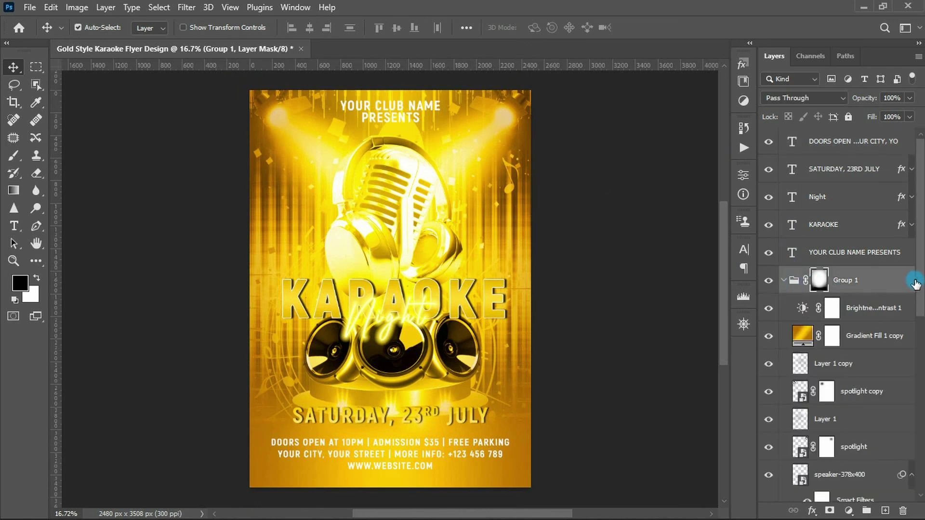
pyautogui.moveTo(914, 283); pyautogui.dragTo(910, 466)
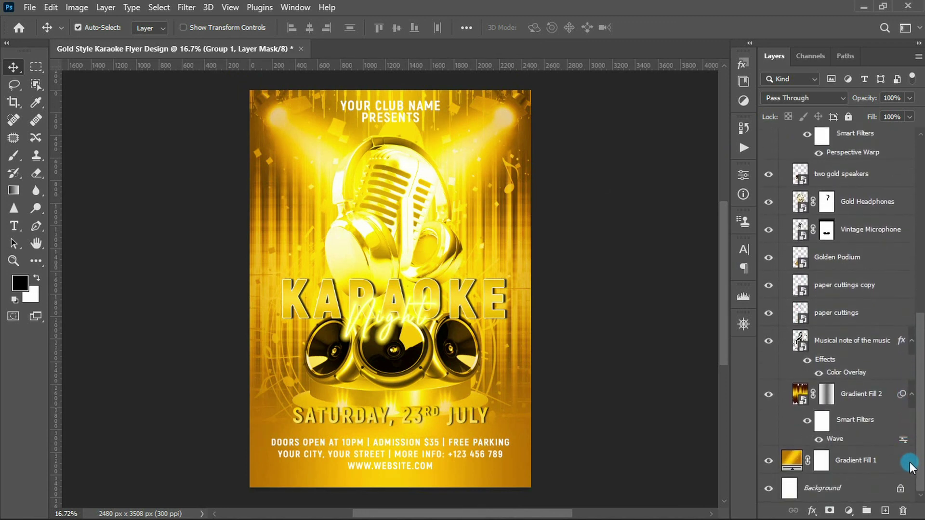
pyautogui.click(823, 341)
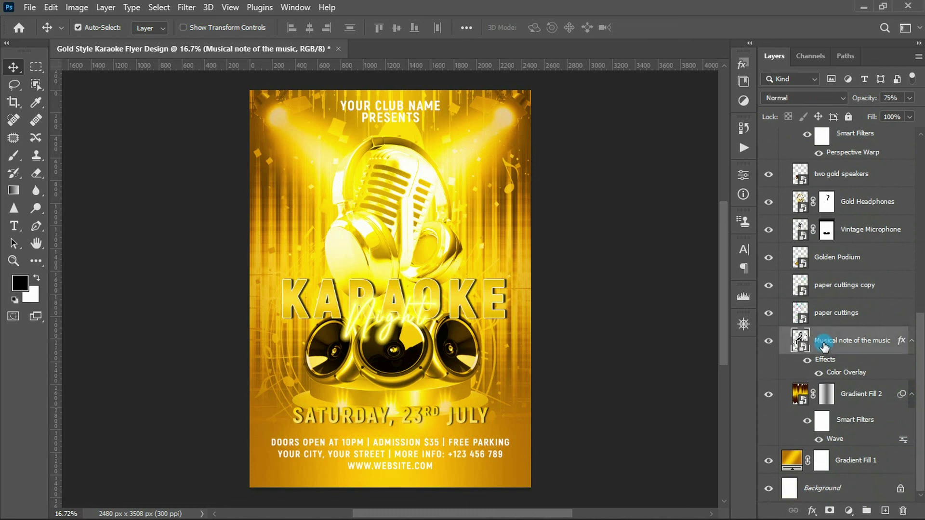
pyautogui.hotkey('ctrl', 't')
pyautogui.moveTo(597, 299)
pyautogui.mouseDown()
pyautogui.moveTo(620, 299)
pyautogui.moveTo(632, 213)
pyautogui.mouseUp()
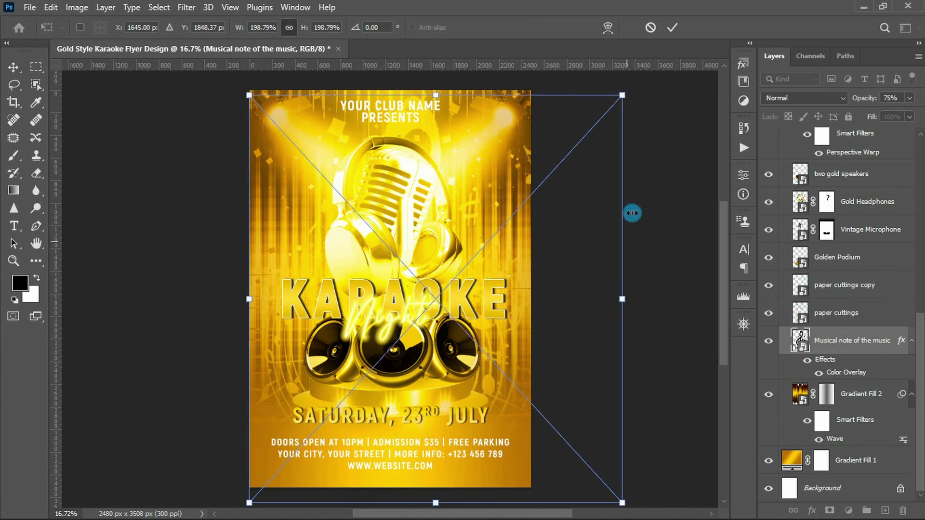
pyautogui.click(671, 28)
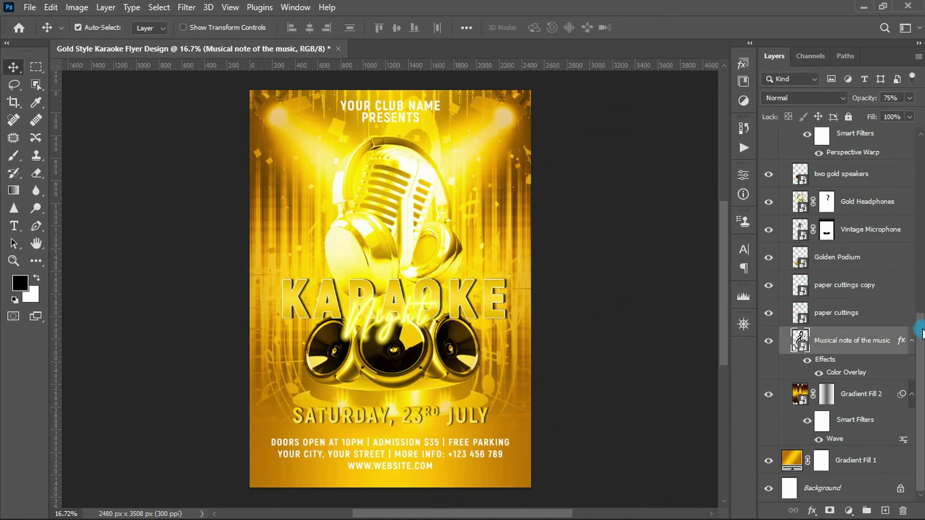
pyautogui.moveTo(920, 332); pyautogui.dragTo(920, 139)
pyautogui.click(783, 281)
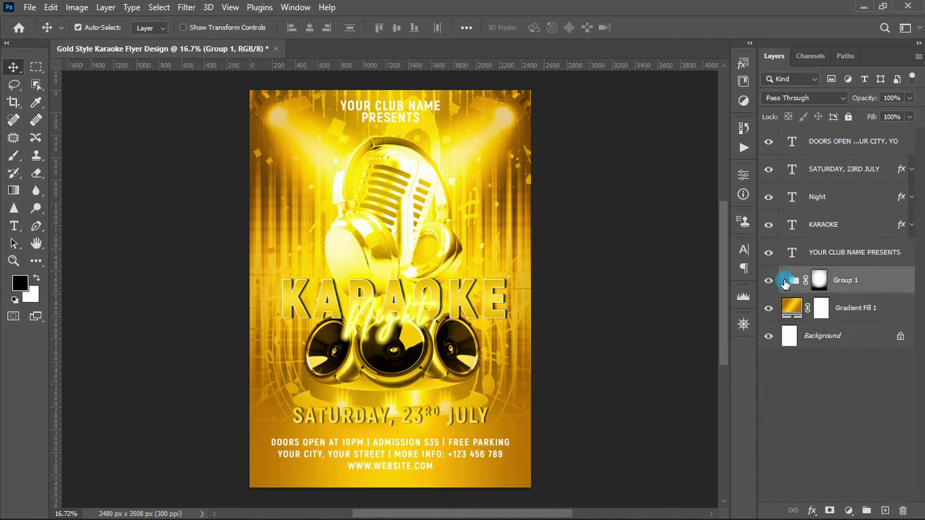
pyautogui.click(817, 142)
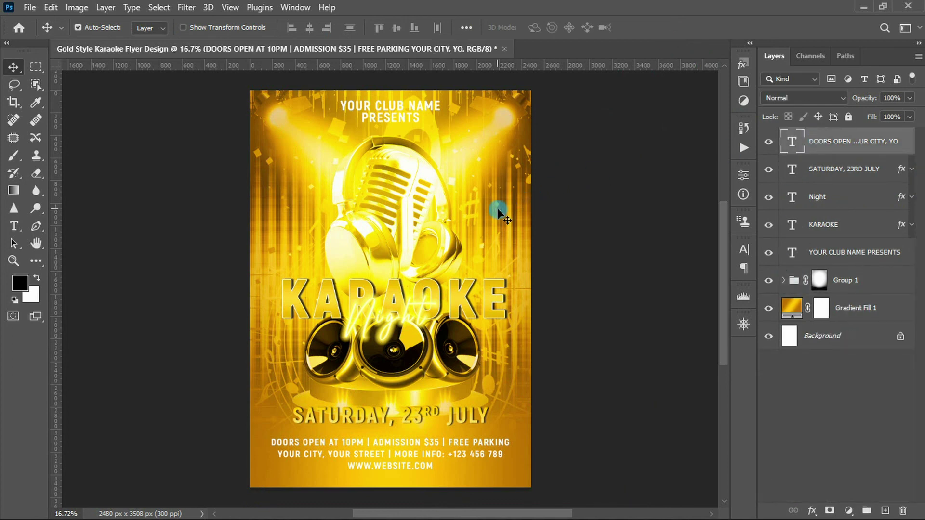